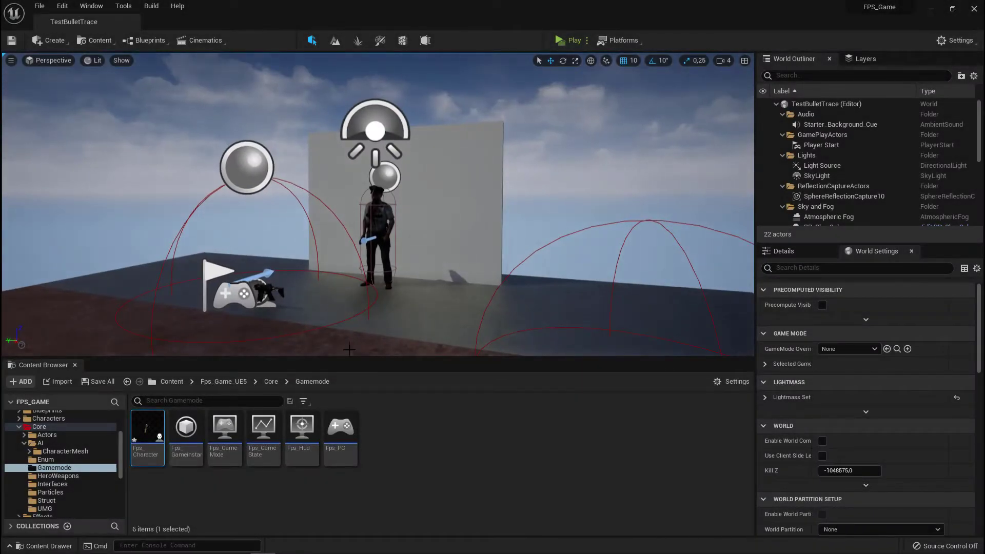
Step: Enlarge and orbit the level view, then launch a play-test of TestBulletTrace
{"action": "left_click_drag", "start_coordinate": [350, 376], "coordinate": [345, 391]}
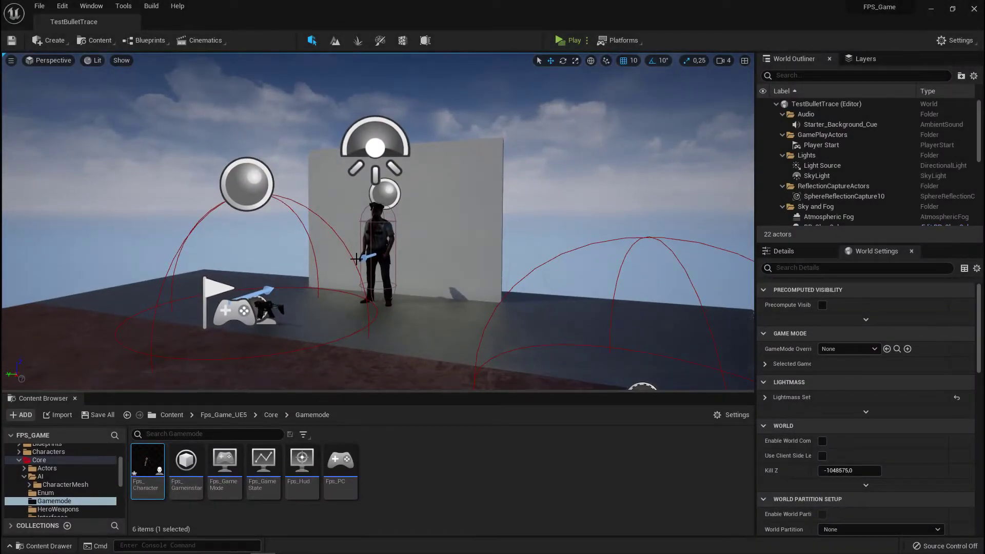
{"action": "right_click_drag", "start_coordinate": [356, 258], "coordinate": [323, 261]}
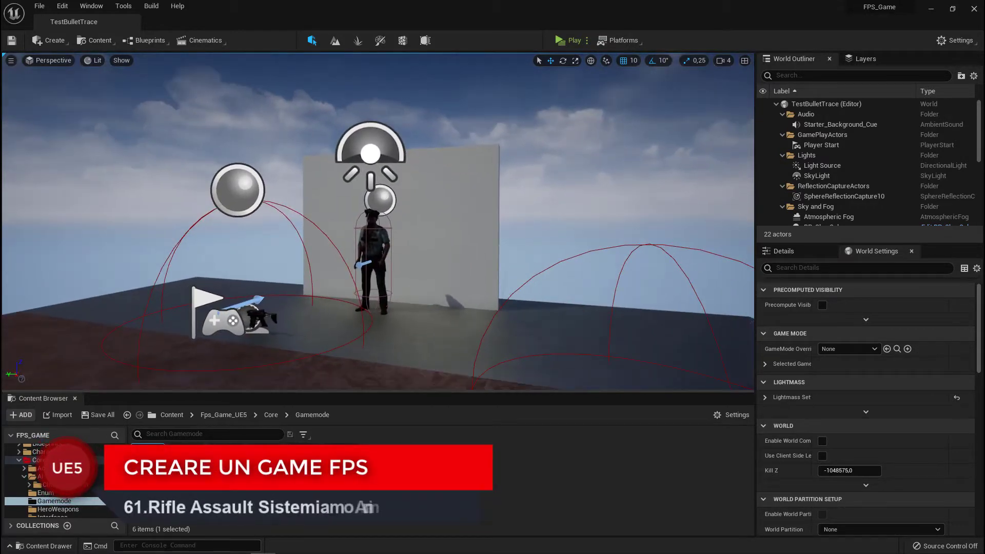
{"action": "left_click", "coordinate": [568, 42]}
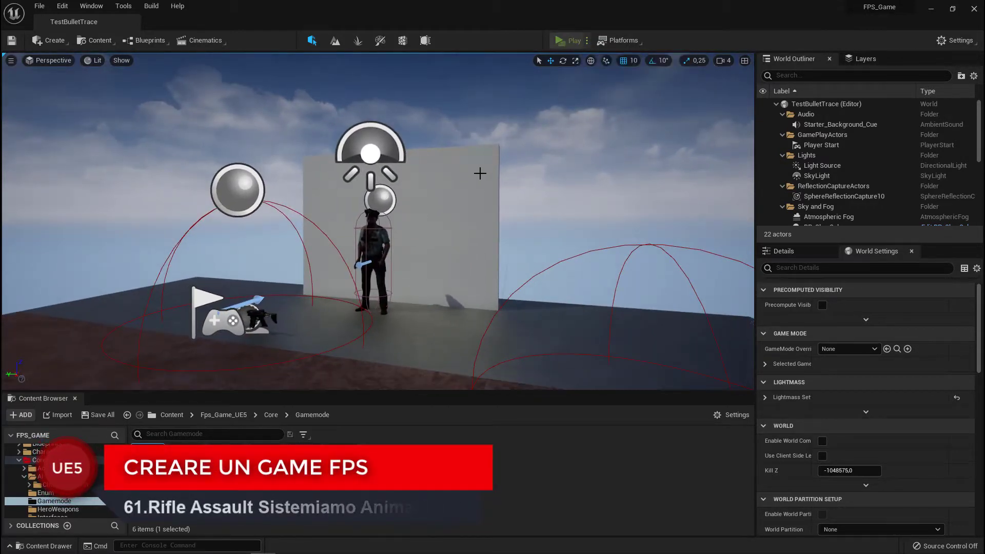
Step: Pick up the assault rifle, fire several shots at the zombie, then end the play session
{"action": "key", "text": "w"}
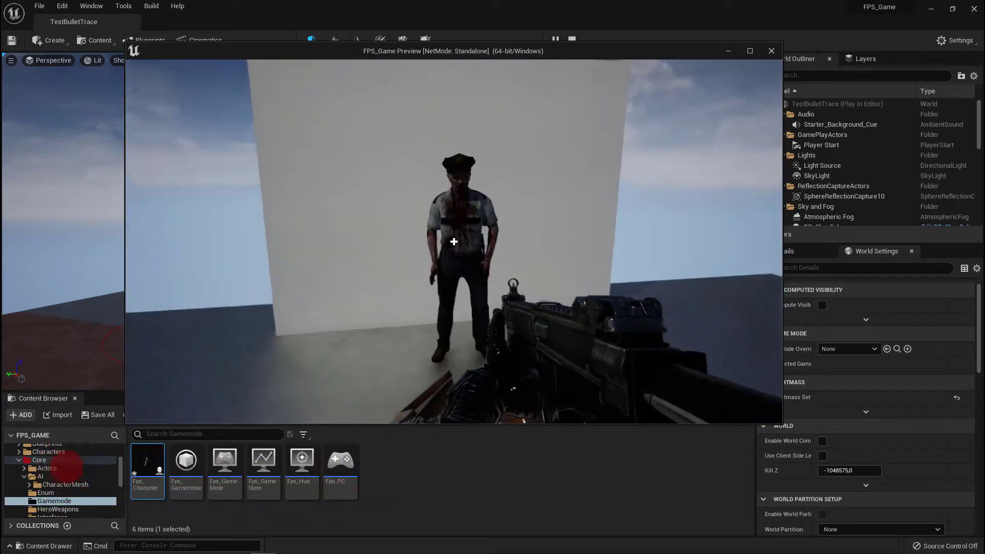
{"action": "left_click", "coordinate": [454, 242]}
{"action": "left_click", "coordinate": [454, 242]}
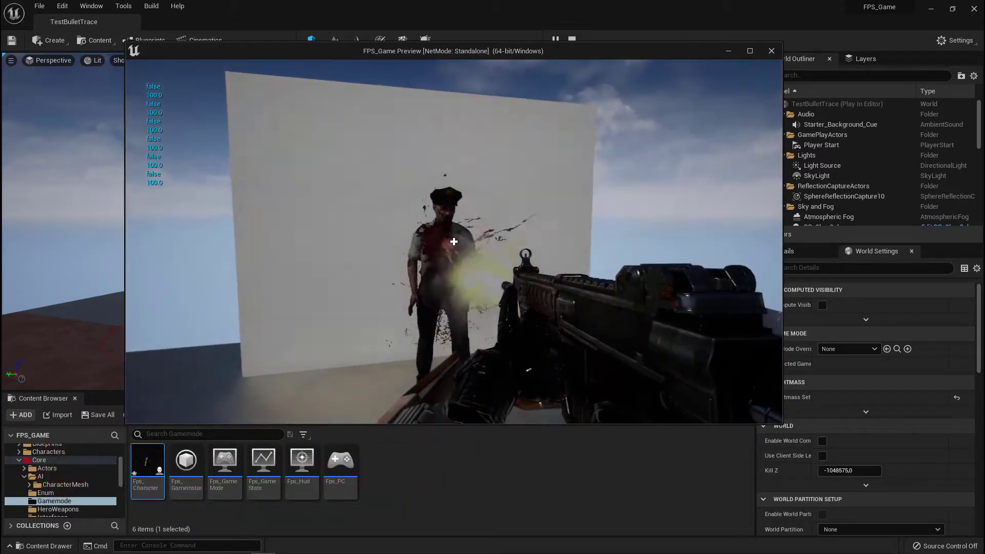
{"action": "key", "text": "s"}
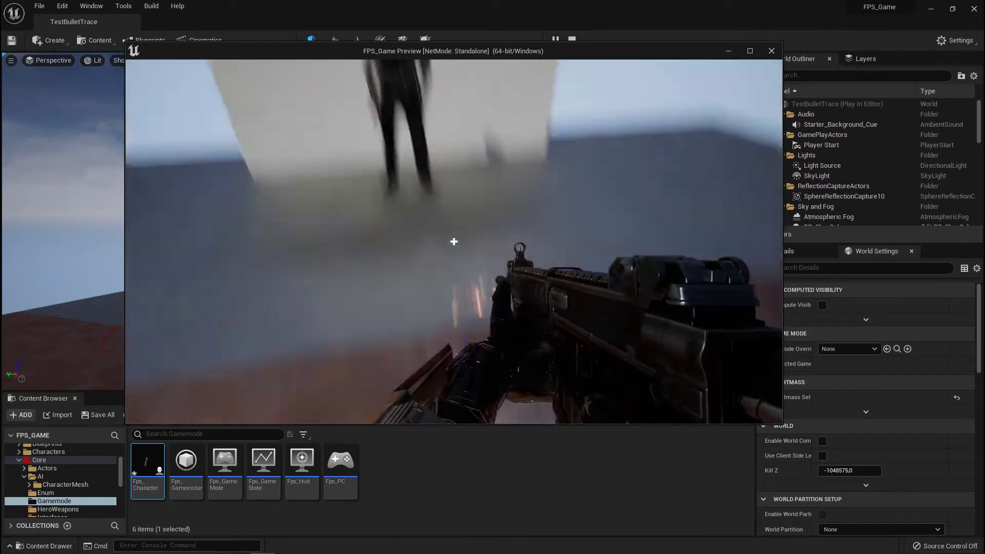
{"action": "left_click", "coordinate": [454, 241]}
{"action": "key", "text": "Escape"}
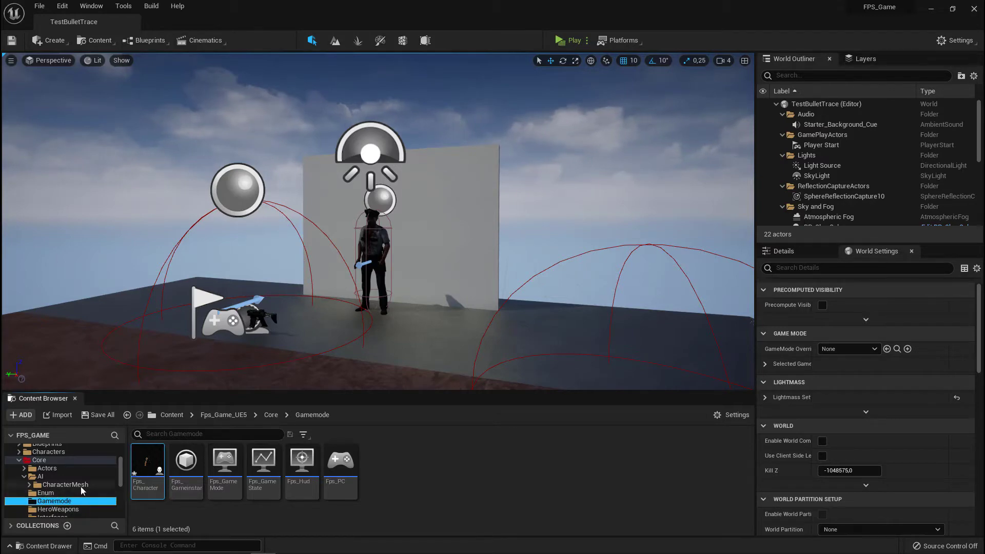
Step: Open the Fps_Character blueprint and select the StopFire and InputAction Interact event nodes
{"action": "double_click", "coordinate": [147, 469]}
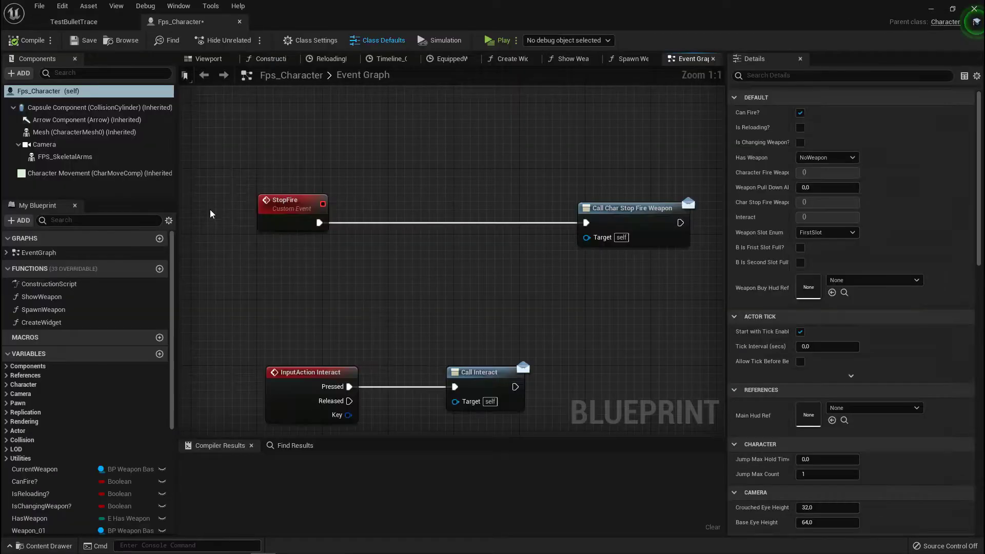
{"action": "left_click", "coordinate": [325, 200]}
{"action": "scroll", "coordinate": [551, 308], "scroll_direction": "down", "scroll_amount": 6}
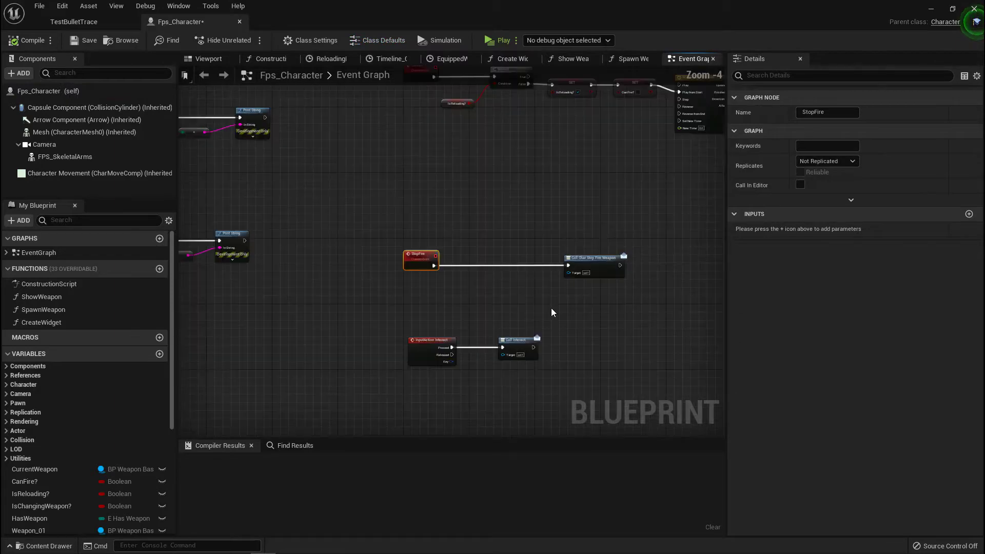
{"action": "scroll", "coordinate": [551, 308], "scroll_direction": "down", "scroll_amount": 2}
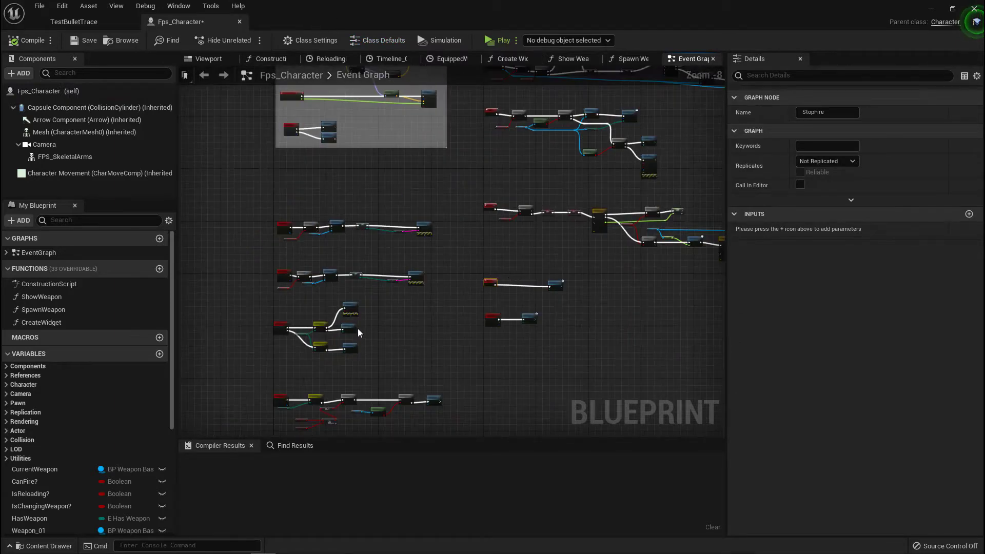
{"action": "right_click_drag", "start_coordinate": [358, 333], "coordinate": [358, 242]}
{"action": "scroll", "coordinate": [358, 242], "scroll_direction": "up", "scroll_amount": 8}
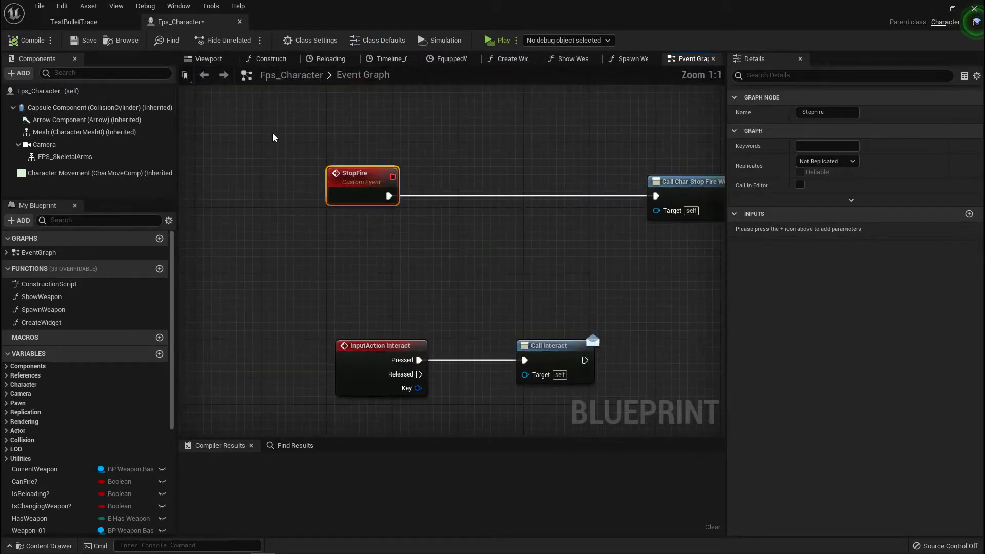
{"action": "left_click_drag", "start_coordinate": [273, 137], "coordinate": [369, 390]}
Step: Reposition the Call Char Stop Fire Weapon node to leave room after StopFire
{"action": "left_click", "coordinate": [459, 236]}
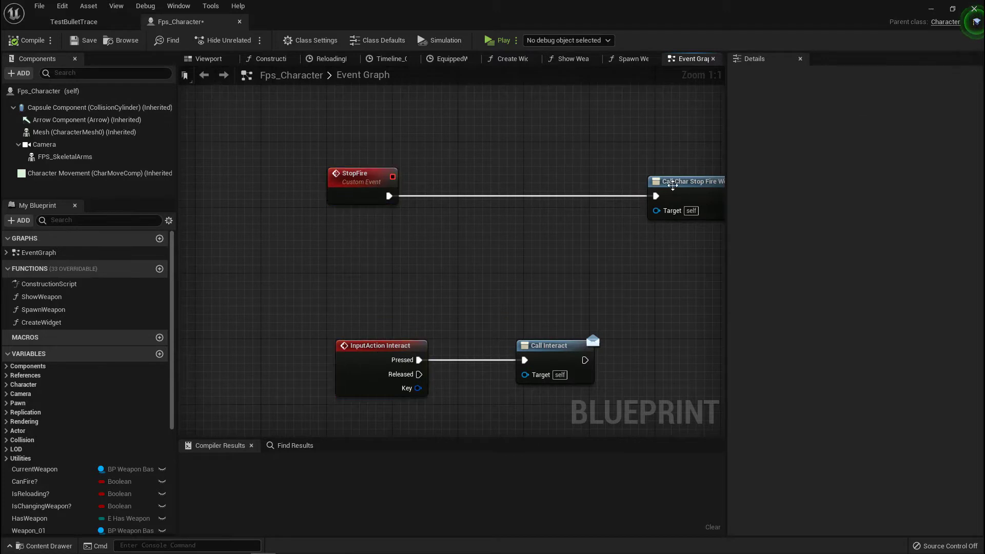
{"action": "left_click_drag", "start_coordinate": [679, 192], "coordinate": [522, 192]}
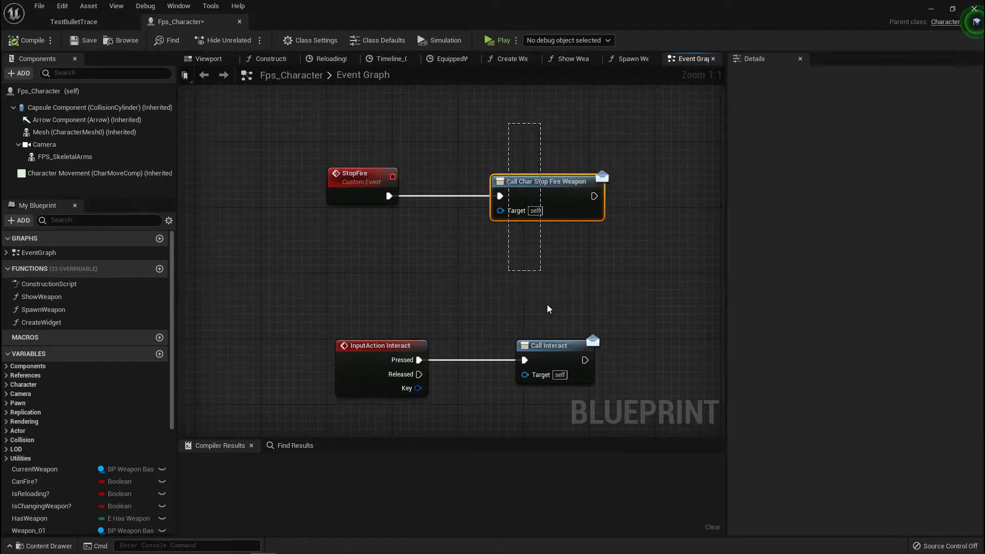
{"action": "right_click_drag", "start_coordinate": [605, 213], "coordinate": [418, 240]}
{"action": "right_click_drag", "start_coordinate": [351, 268], "coordinate": [428, 269]}
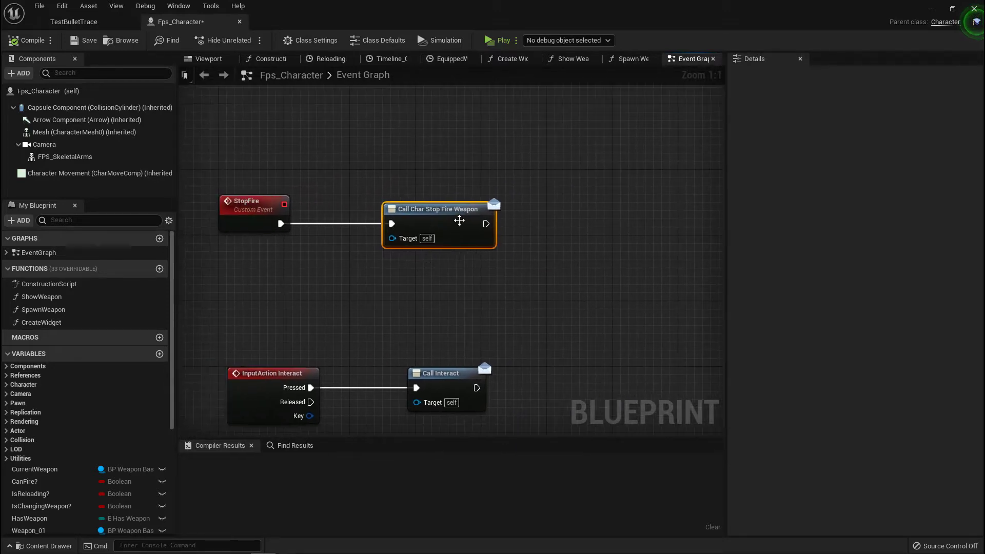
{"action": "left_click_drag", "start_coordinate": [458, 222], "coordinate": [622, 221]}
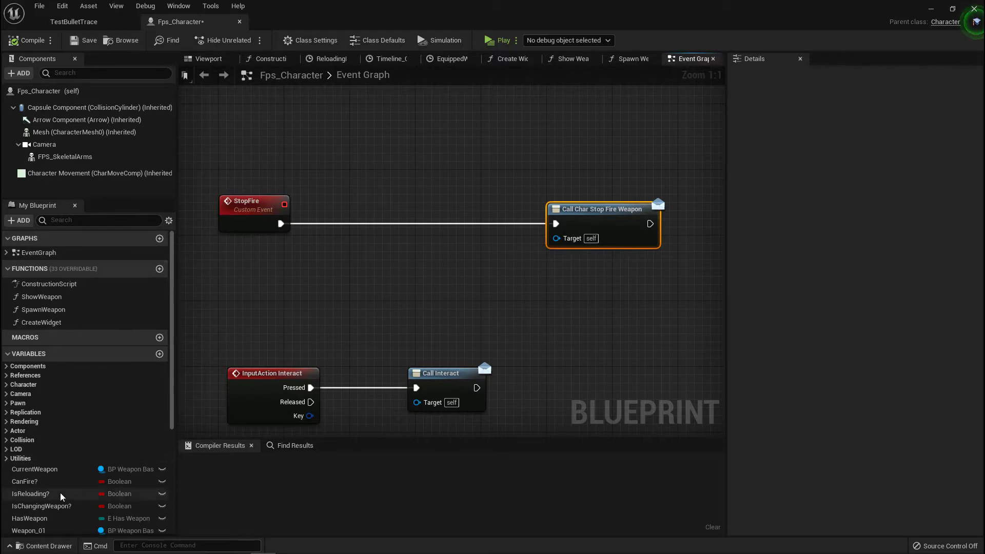
{"action": "scroll", "coordinate": [61, 496], "scroll_direction": "down", "scroll_amount": 2}
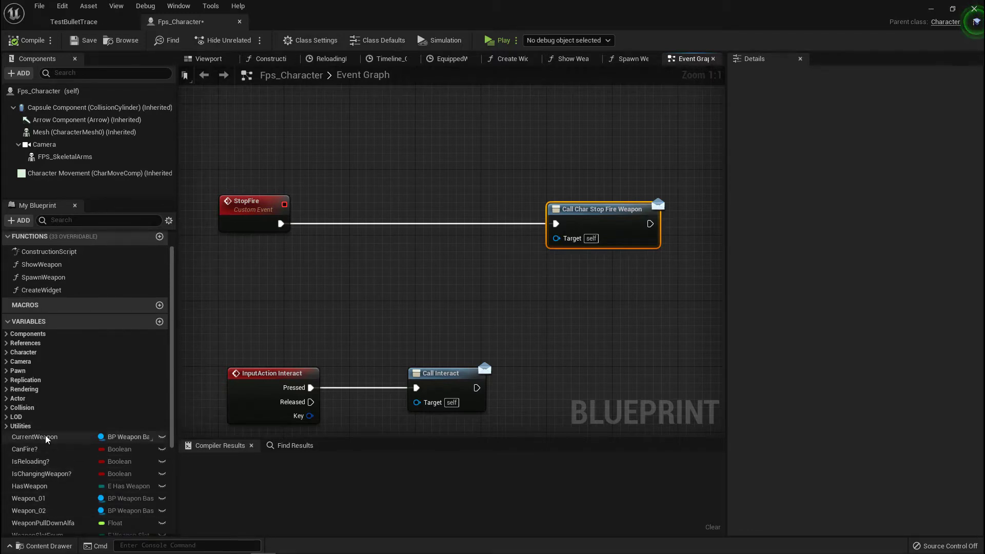
Step: Add a Current Weapon getter with a Stop Fire call beside StopFire, then compile and save
{"action": "mouse_move", "coordinate": [45, 439]}
{"action": "left_mouse_down"}
{"action": "mouse_move", "coordinate": [368, 317]}
{"action": "mouse_move", "coordinate": [366, 289]}
{"action": "left_mouse_up"}
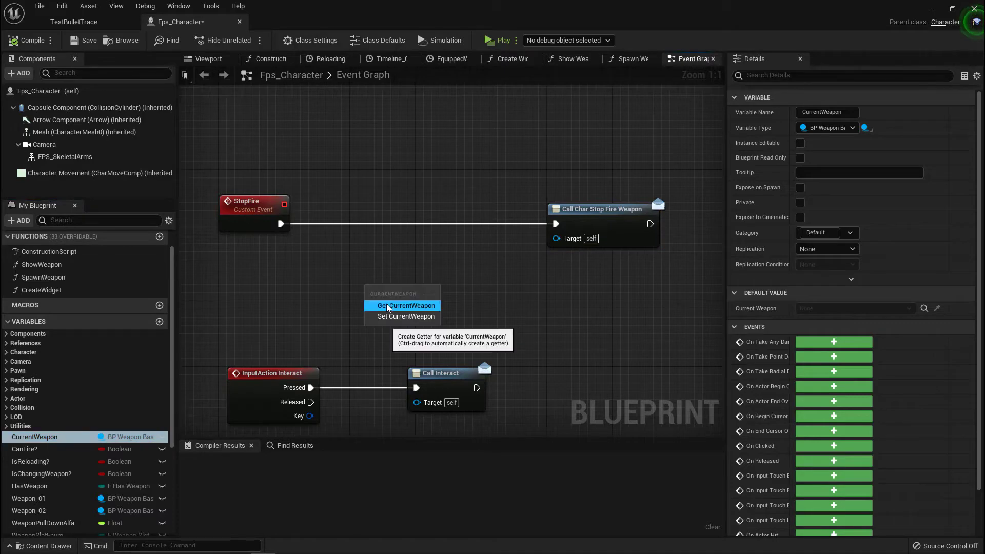
{"action": "left_click", "coordinate": [388, 306]}
{"action": "left_click_drag", "start_coordinate": [426, 294], "coordinate": [468, 252]}
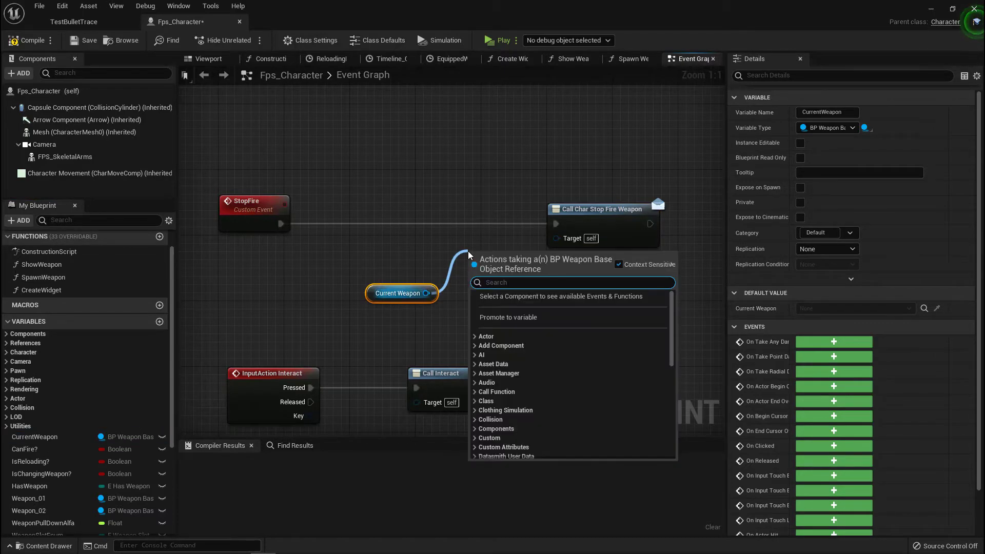
{"action": "type", "text": "stopfi"}
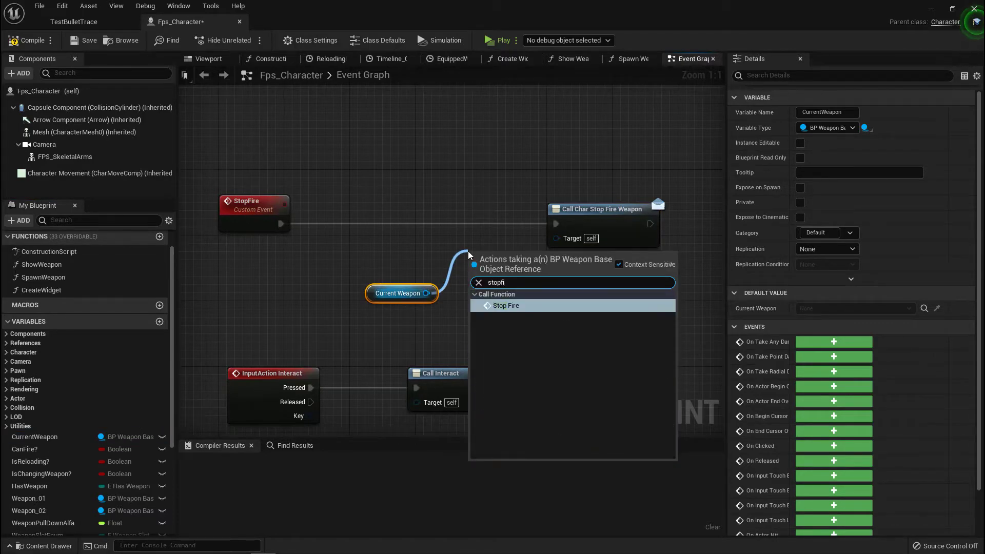
{"action": "left_click", "coordinate": [514, 310]}
{"action": "mouse_move", "coordinate": [510, 264]}
{"action": "left_mouse_down"}
{"action": "mouse_move", "coordinate": [449, 205]}
{"action": "mouse_move", "coordinate": [417, 224]}
{"action": "left_mouse_up"}
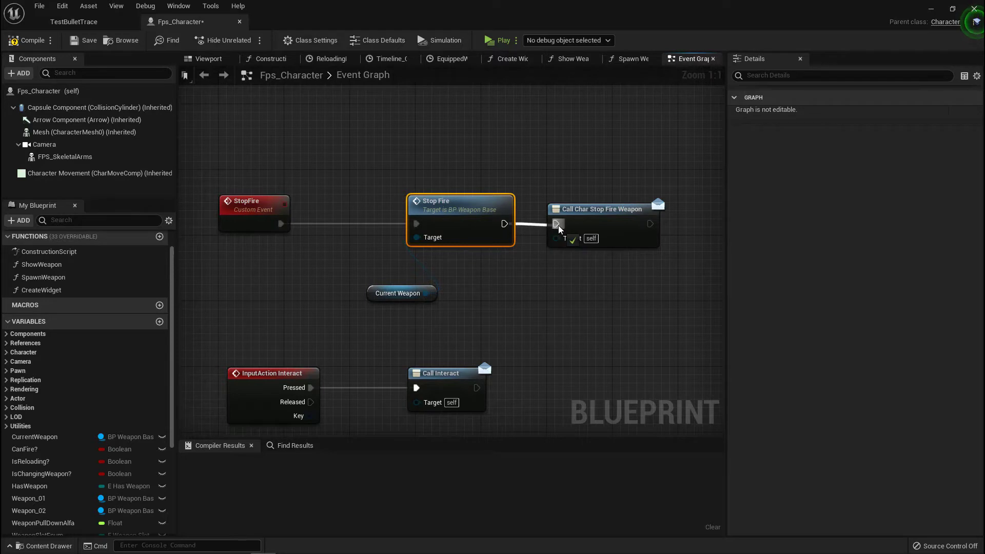
{"action": "left_click_drag", "start_coordinate": [468, 218], "coordinate": [421, 216]}
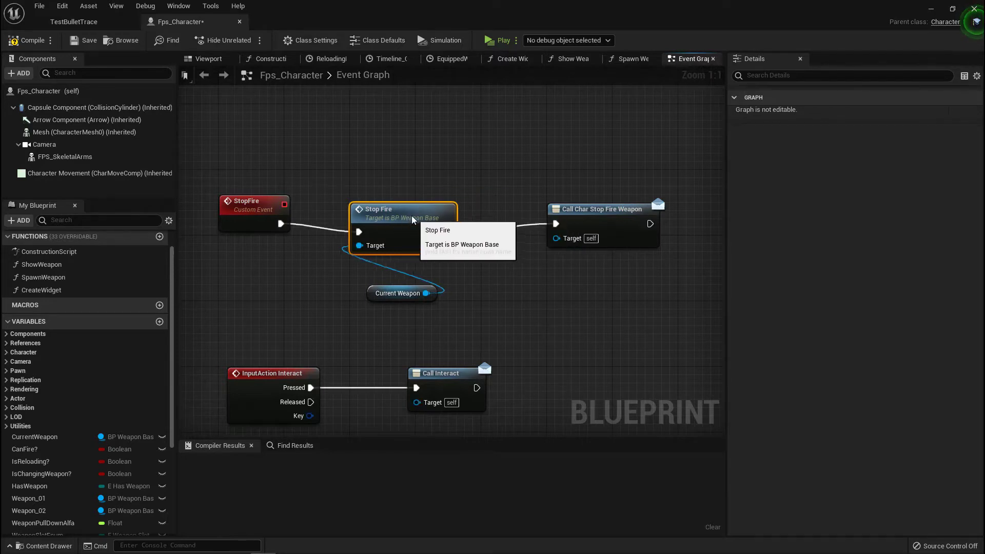
{"action": "scroll", "coordinate": [422, 214], "scroll_direction": "down", "scroll_amount": 2}
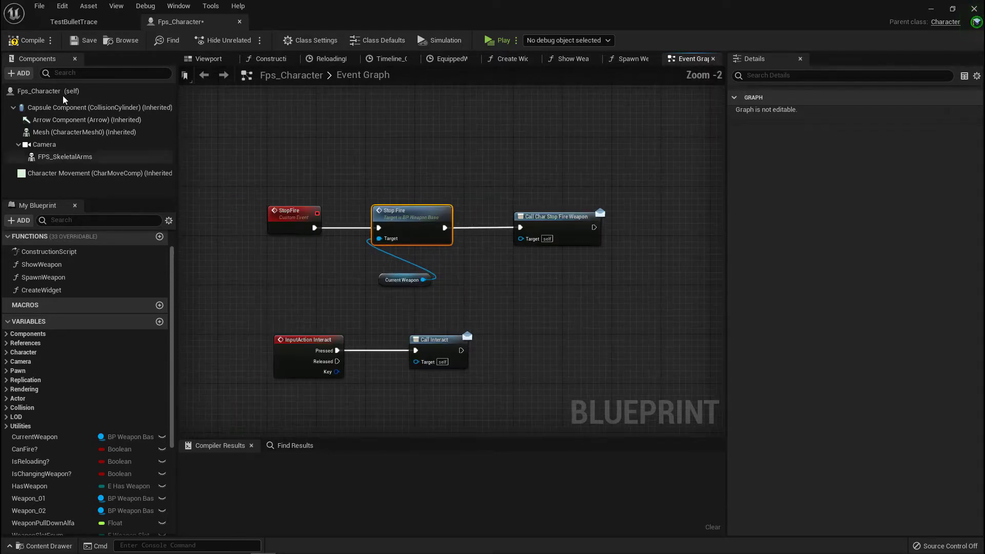
{"action": "left_click", "coordinate": [22, 44]}
{"action": "left_click", "coordinate": [78, 39]}
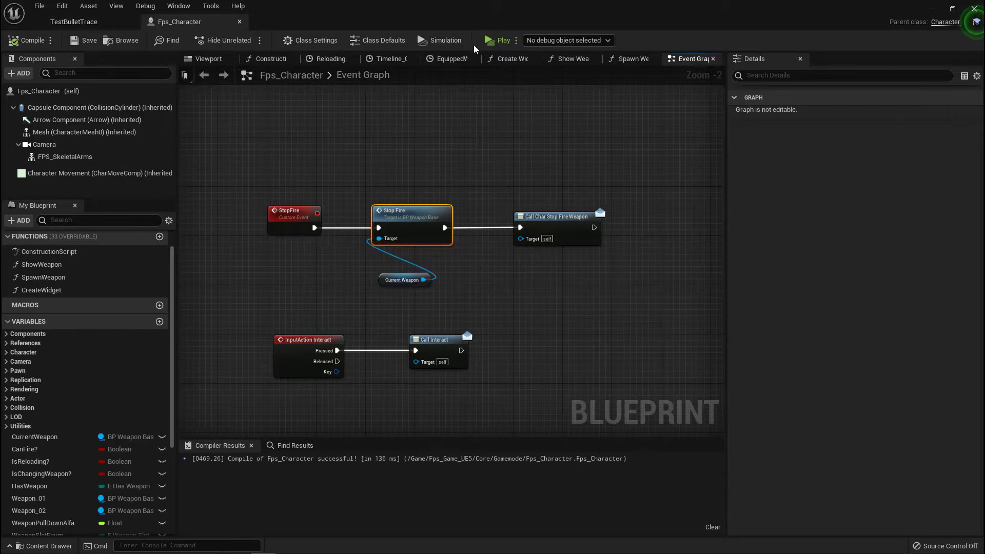
Step: Start a play-test, pick up the assault rifle and shoot the zombie twice
{"action": "left_click", "coordinate": [490, 41]}
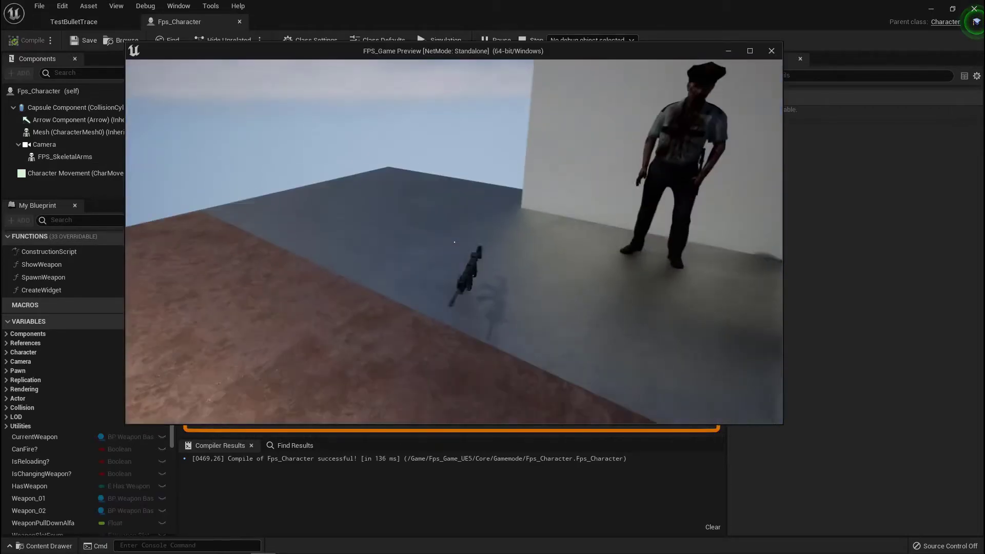
{"action": "key", "text": "e"}
{"action": "left_click", "coordinate": [454, 242]}
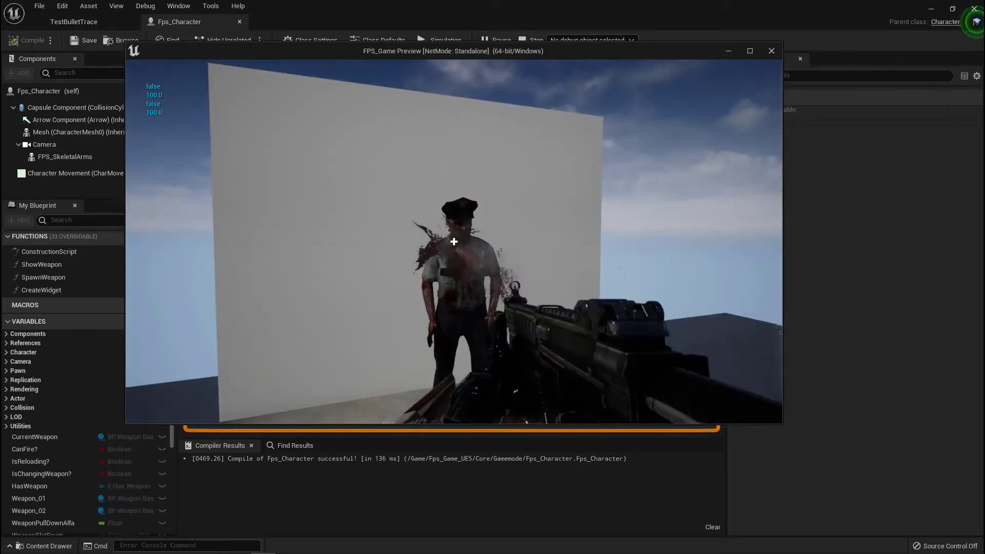
{"action": "key", "text": "s"}
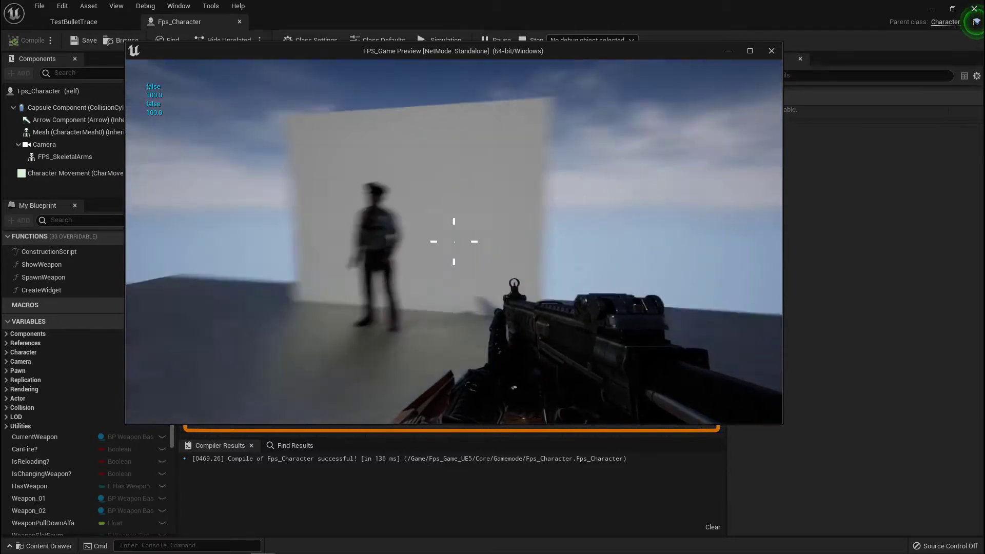
{"action": "key", "text": "w"}
{"action": "left_click", "coordinate": [454, 241]}
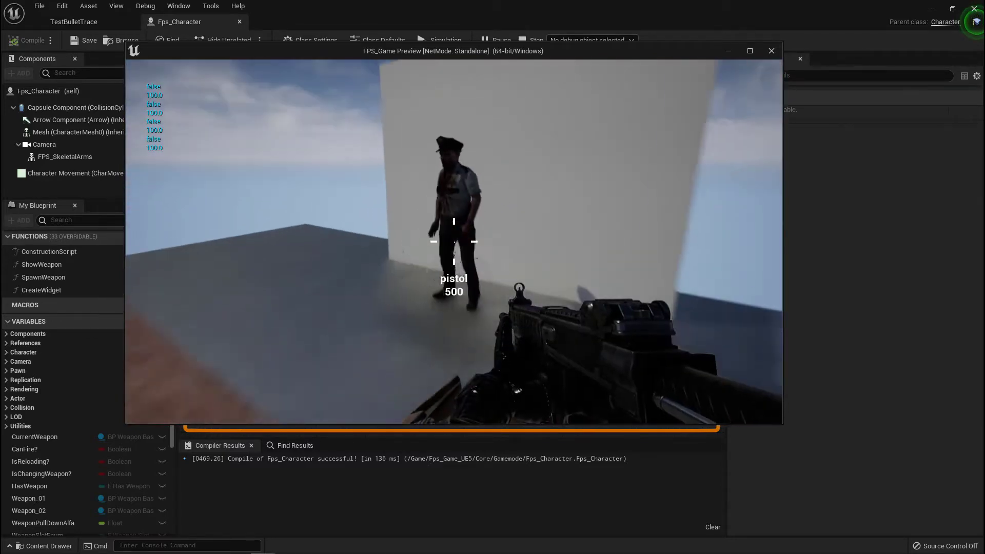
Step: Switch to the pistol and fire it at the zombie while backing away
{"action": "key", "text": "2"}
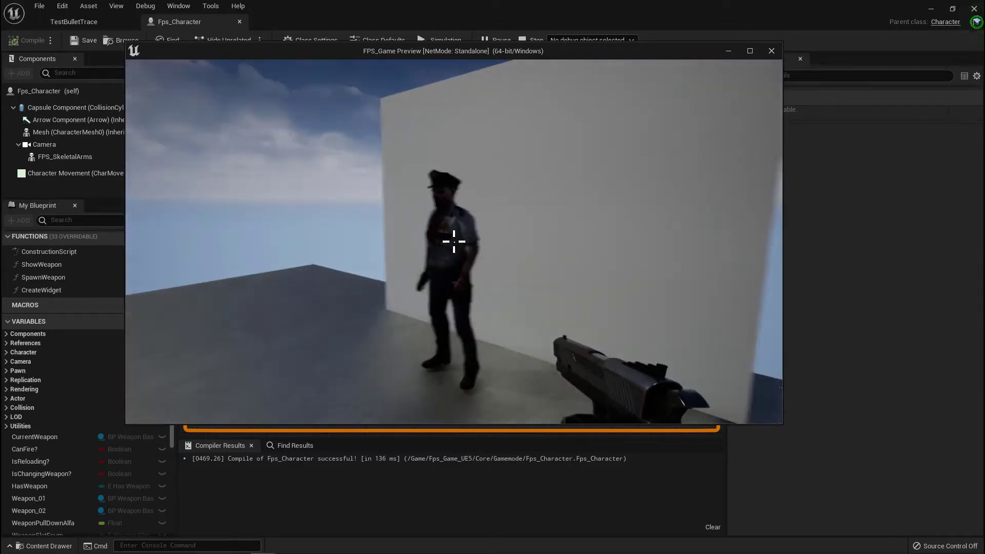
{"action": "left_click", "coordinate": [454, 242]}
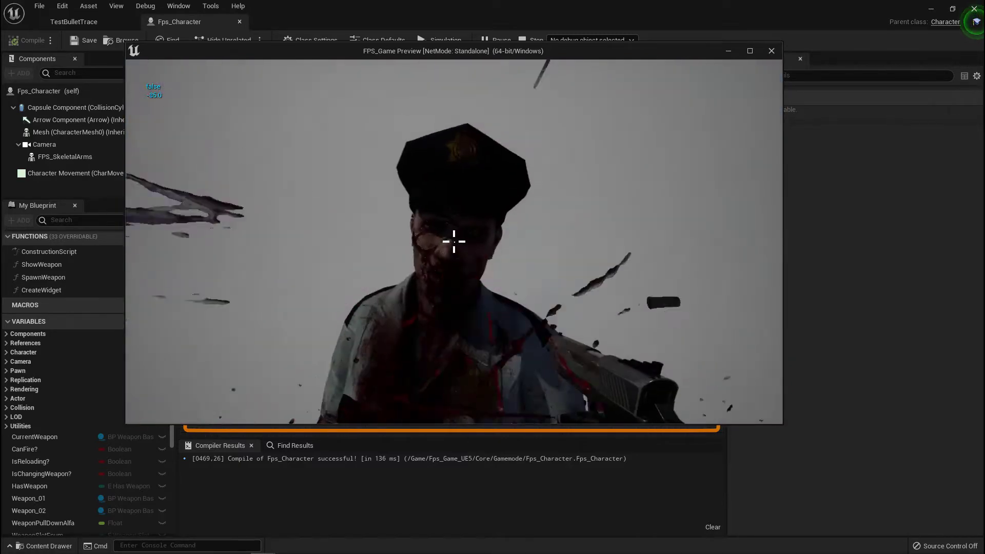
{"action": "key", "text": "s"}
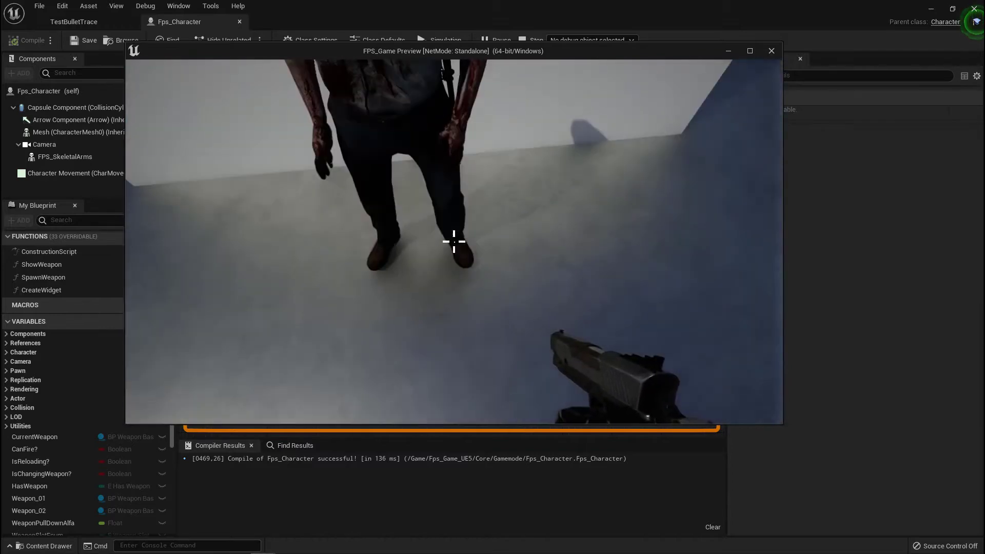
{"action": "key", "text": "s"}
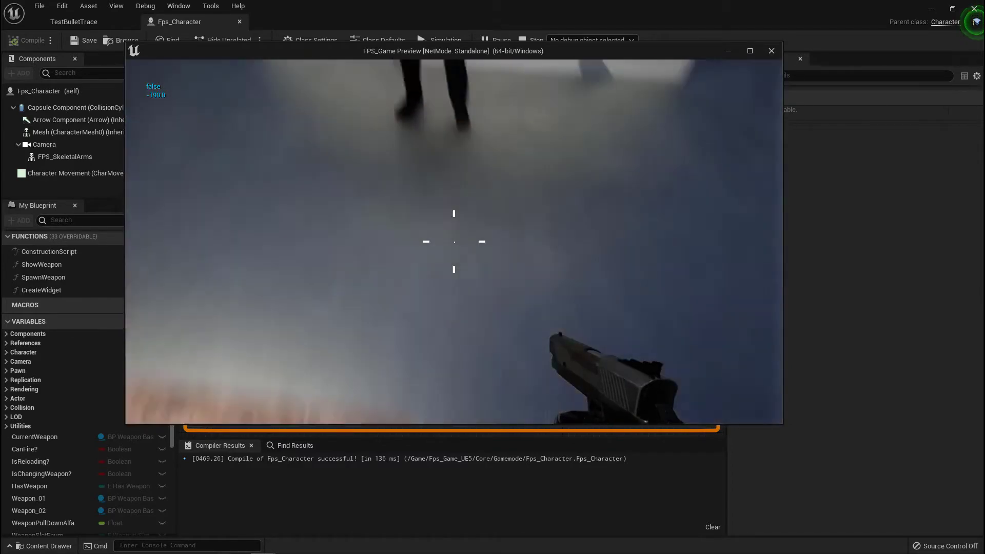
{"action": "left_click", "coordinate": [454, 241]}
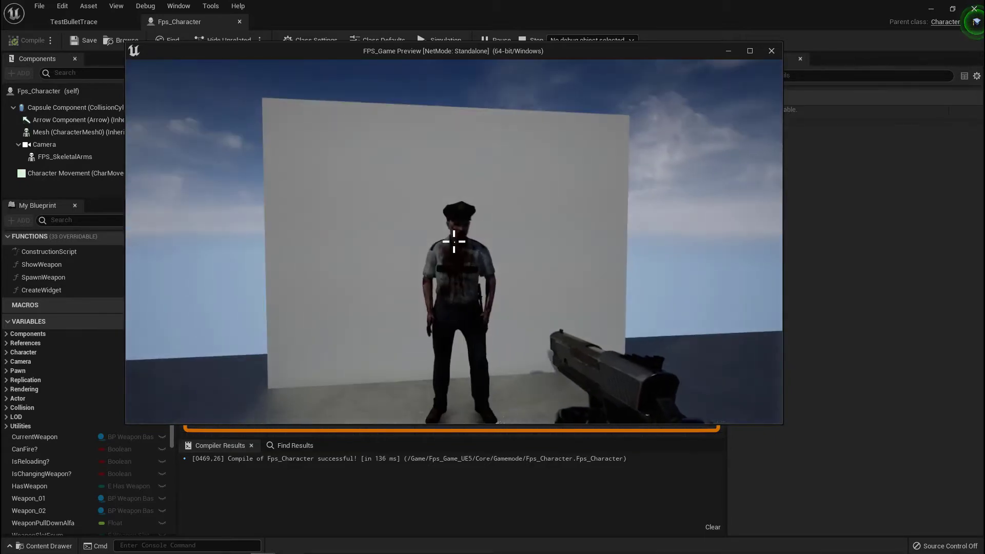
Step: Stop the play session and open BP_WeaponBase from the HeroWeapons folder
{"action": "key", "text": "Escape"}
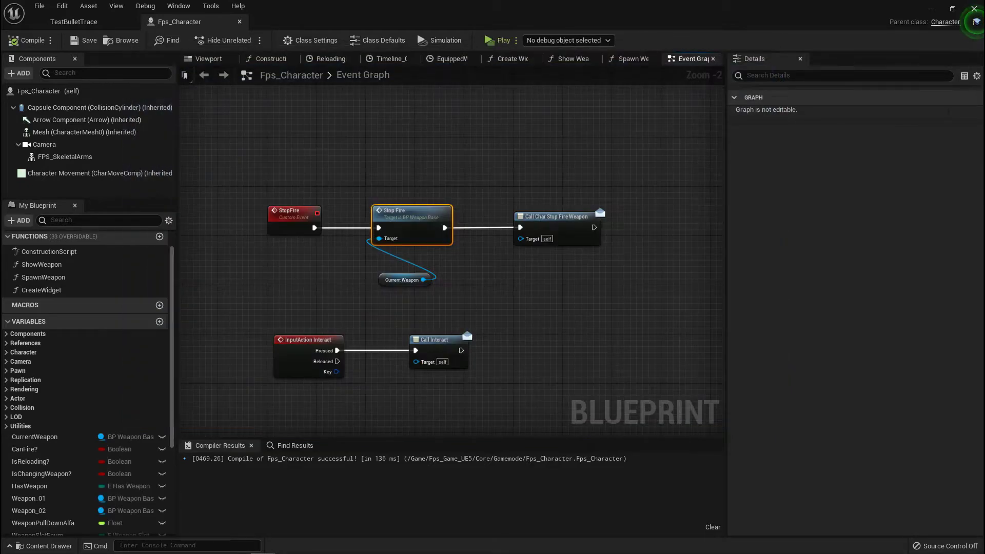
{"action": "left_click", "coordinate": [71, 23]}
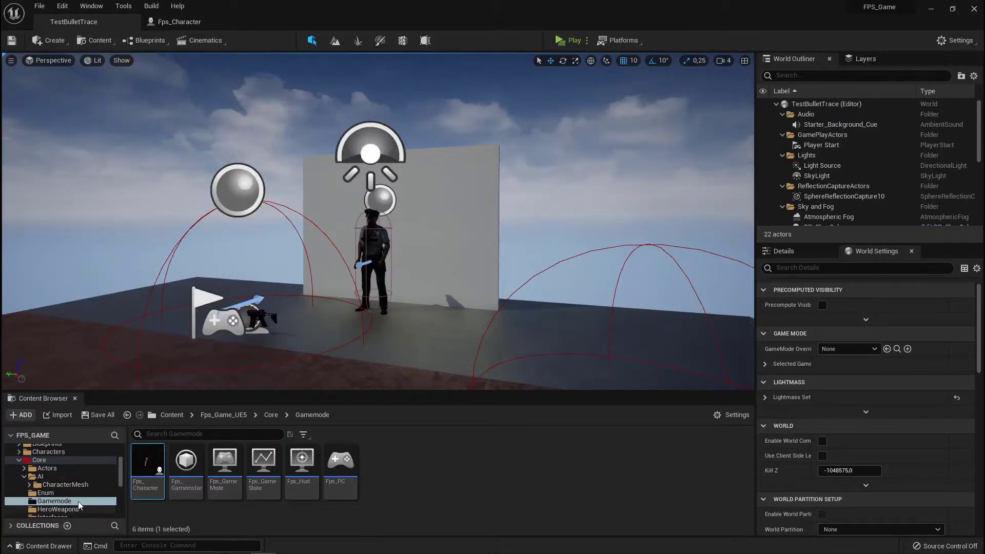
{"action": "scroll", "coordinate": [78, 500], "scroll_direction": "down", "scroll_amount": 2}
{"action": "left_click", "coordinate": [57, 476]}
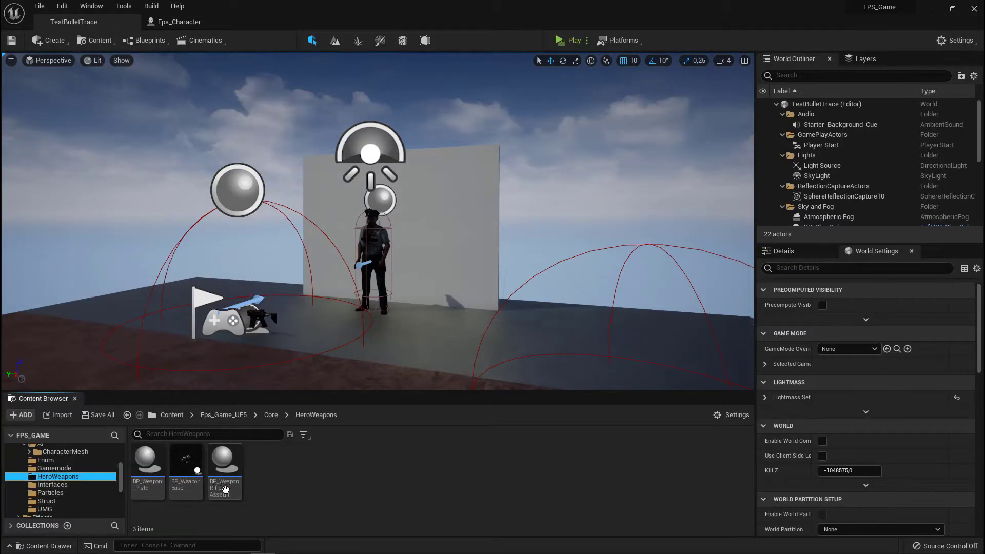
{"action": "double_click", "coordinate": [186, 465]}
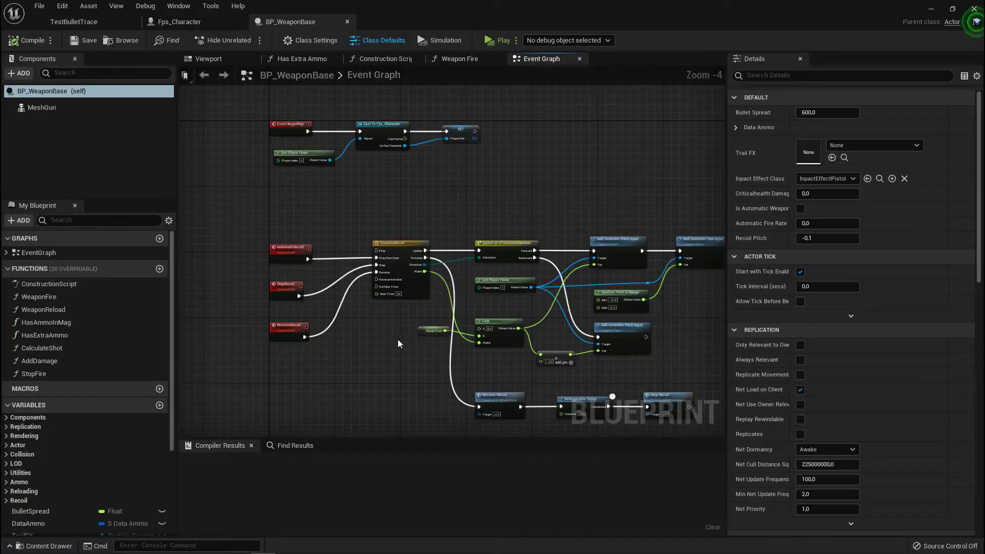
Step: Select the AutomaticFireRate variable in My Blueprint to inspect its properties
{"action": "scroll", "coordinate": [359, 226], "scroll_direction": "down", "scroll_amount": 2}
{"action": "scroll", "coordinate": [100, 489], "scroll_direction": "down", "scroll_amount": 2}
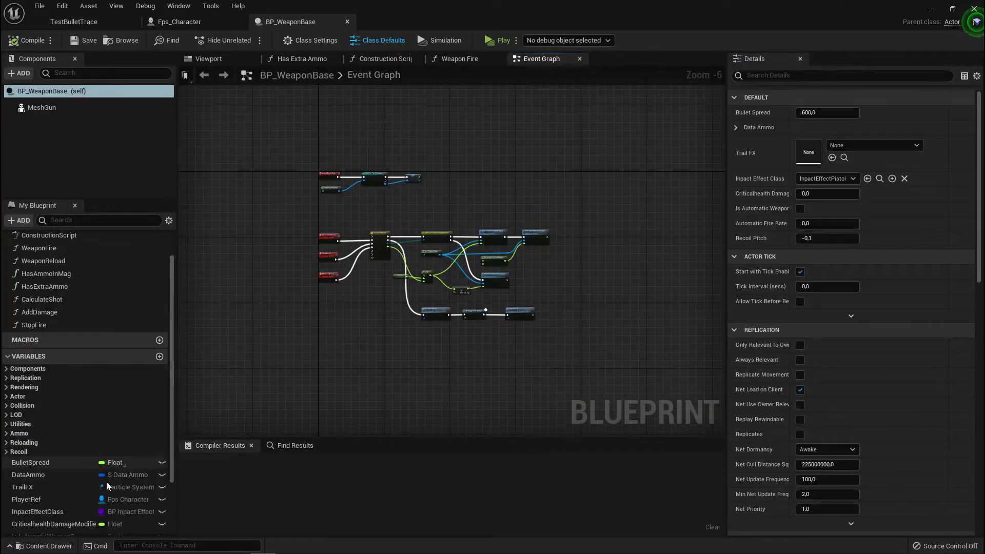
{"action": "scroll", "coordinate": [110, 476], "scroll_direction": "down", "scroll_amount": 2}
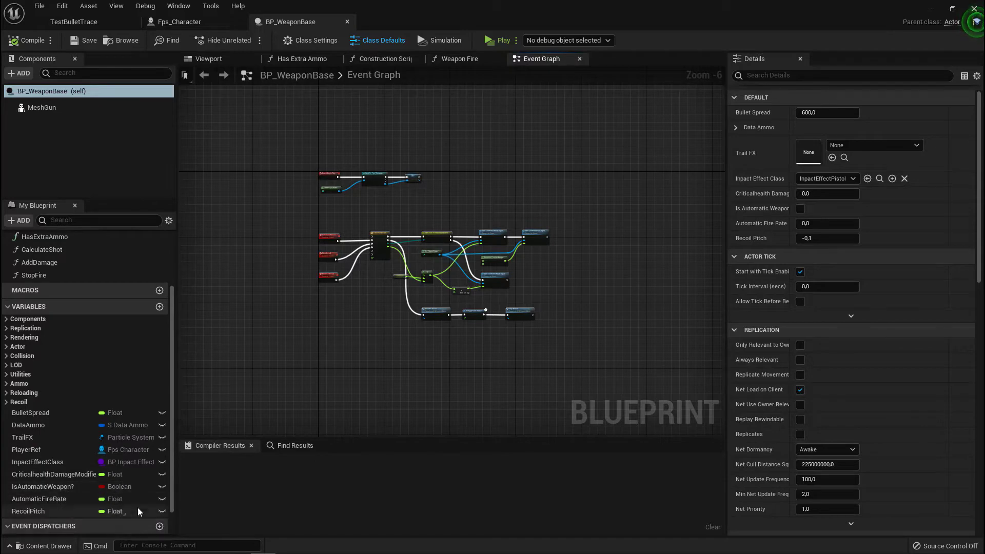
{"action": "scroll", "coordinate": [109, 490], "scroll_direction": "down", "scroll_amount": 1}
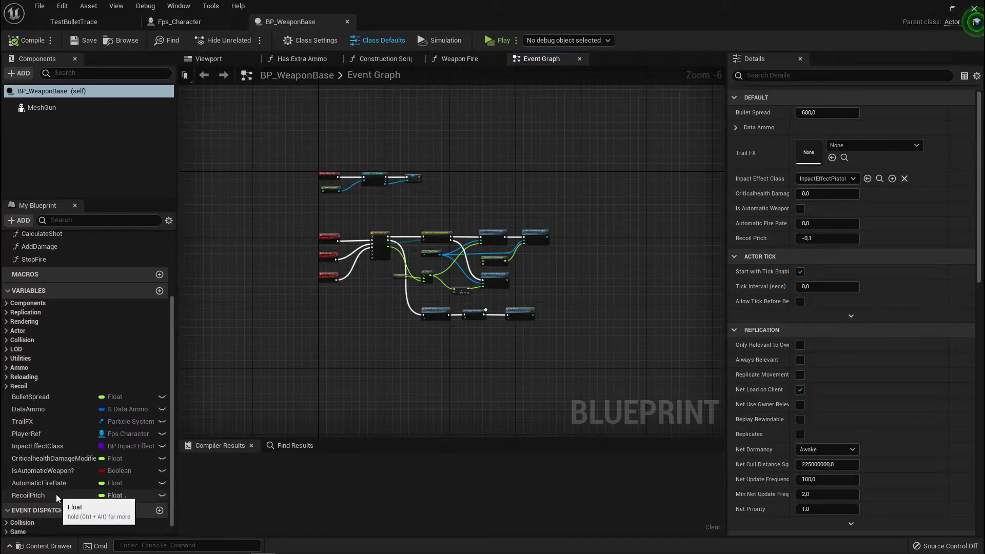
{"action": "left_click", "coordinate": [22, 483]}
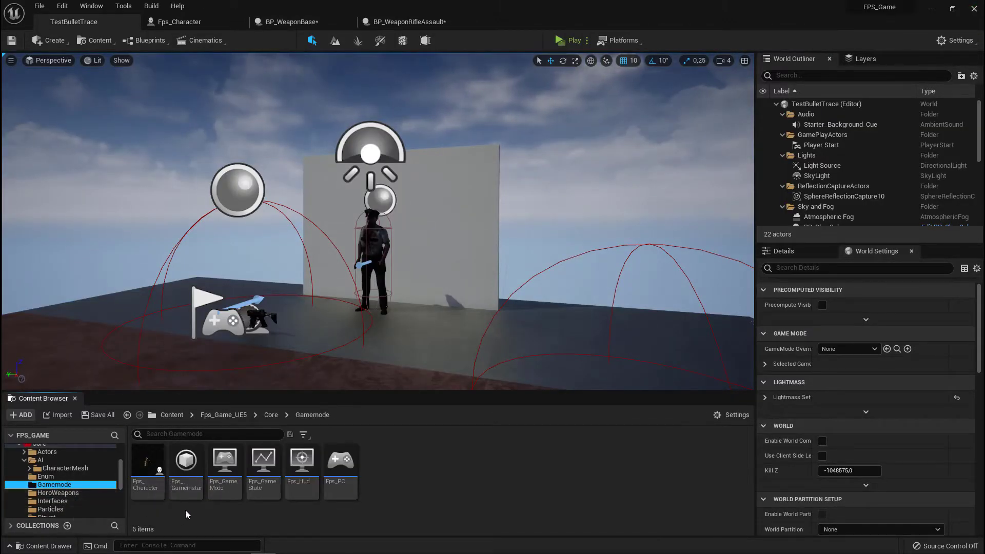
Step: Set AssaultRifleAmmoData CriticalHealth to 10.0 in Fps_Gameinstance, compile, dock the editor, return to the level
{"action": "double_click", "coordinate": [186, 462]}
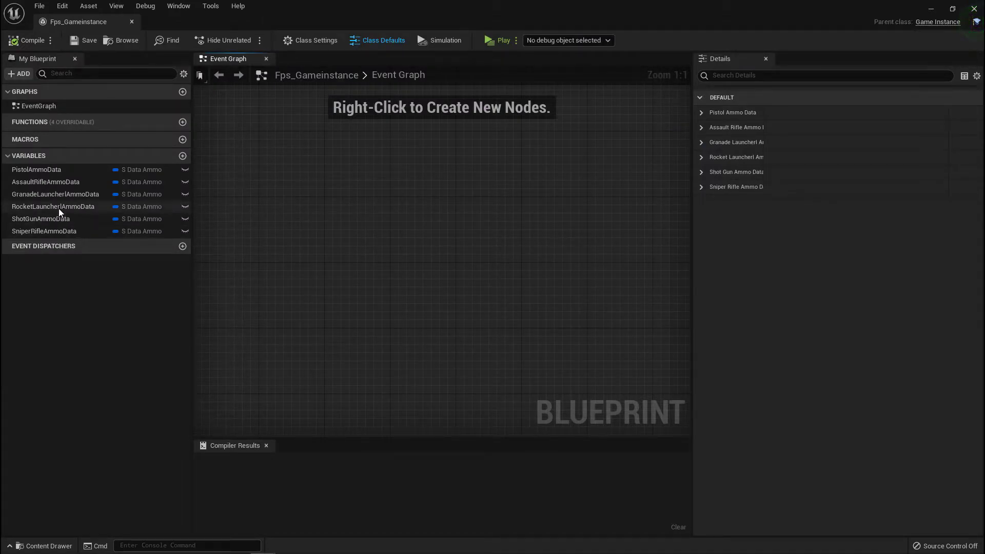
{"action": "left_click", "coordinate": [72, 185]}
{"action": "type", "text": "10"}
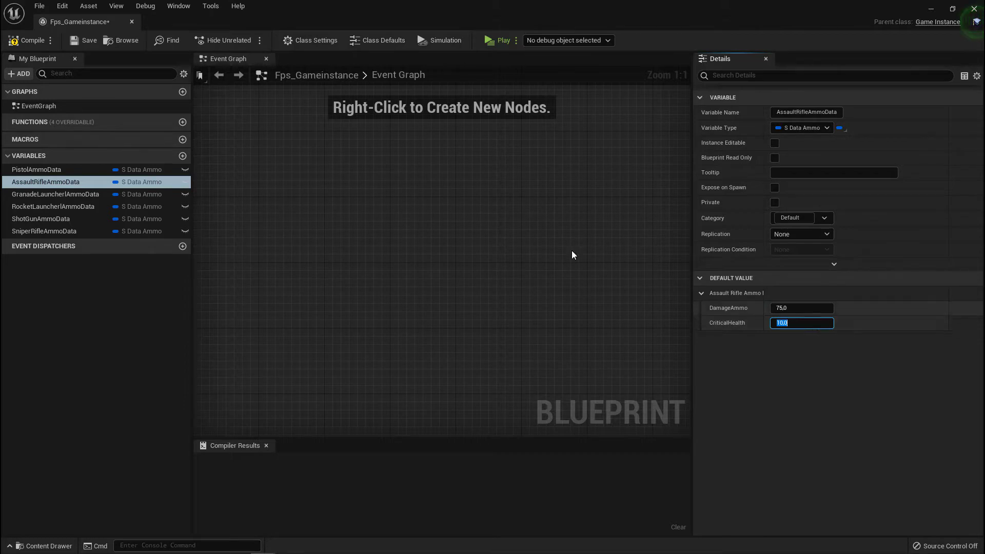
{"action": "left_click", "coordinate": [22, 44]}
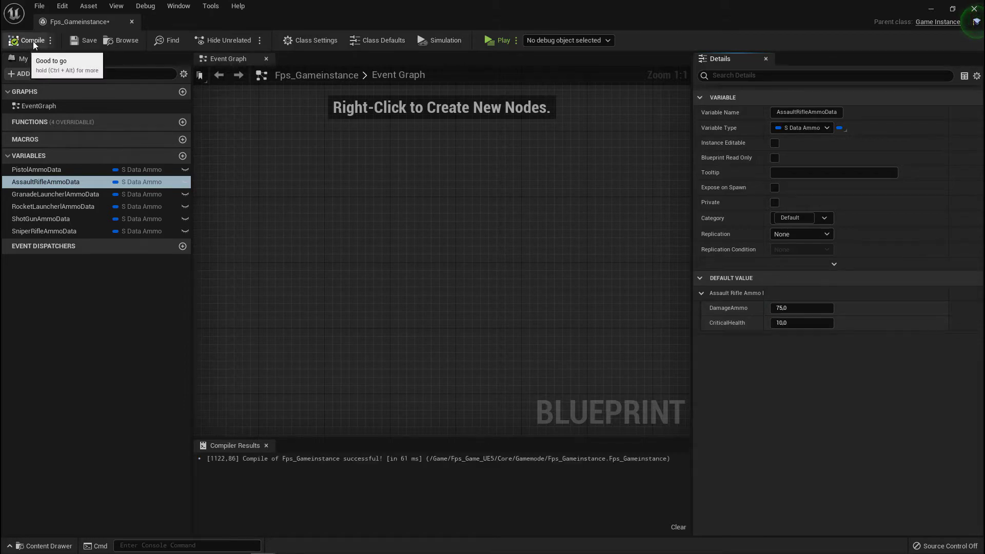
{"action": "left_click_drag", "start_coordinate": [89, 19], "coordinate": [538, 20]}
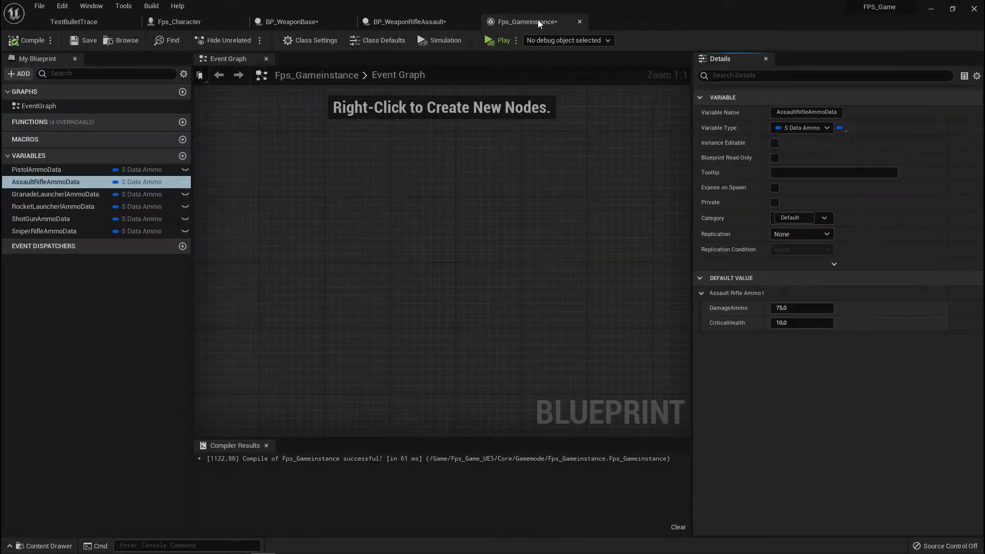
{"action": "left_click", "coordinate": [95, 22]}
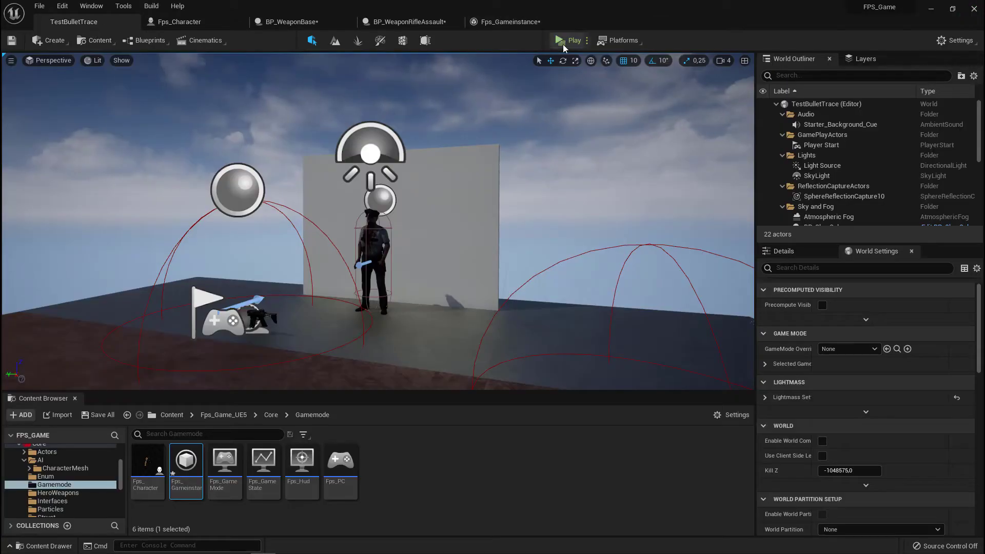
Step: Start a play-test with Alt+P, enlarge the preview, pick up the rifle and shoot the zombie
{"action": "key", "text": "alt+p"}
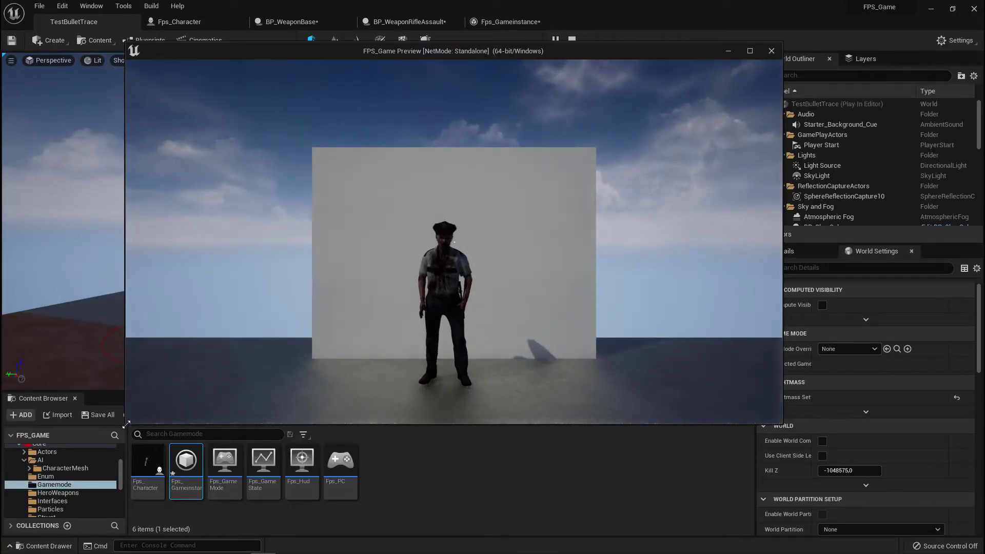
{"action": "left_click_drag", "start_coordinate": [126, 423], "coordinate": [80, 512]}
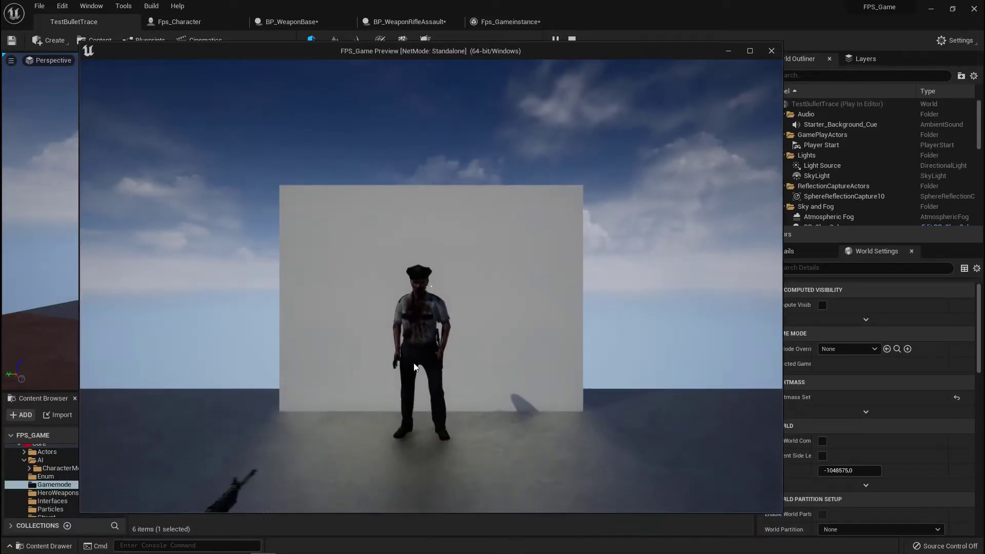
{"action": "left_click", "coordinate": [415, 368]}
{"action": "key", "text": "w"}
{"action": "key", "text": "e"}
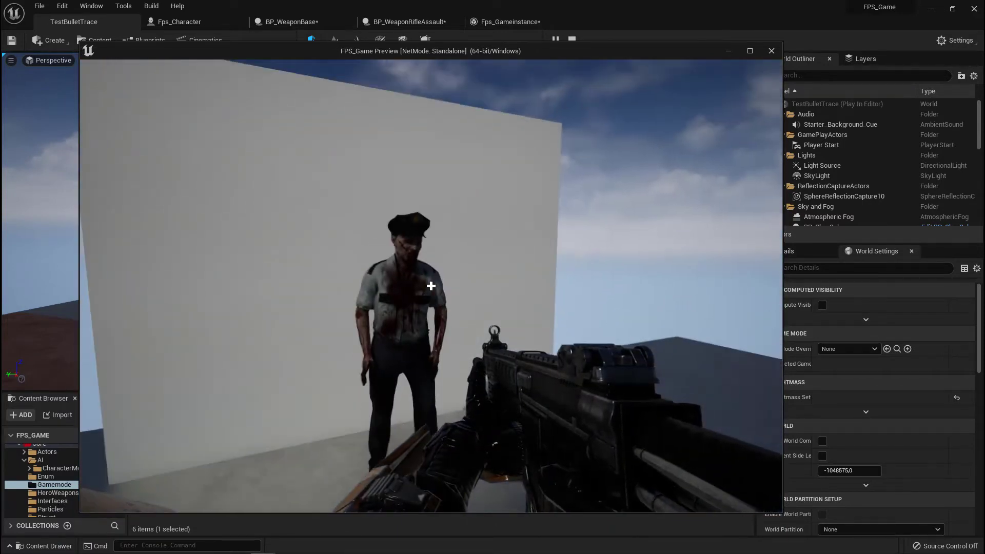
{"action": "left_click", "coordinate": [431, 286]}
Step: Fire rifle bursts at the wall to leave bullet-hole decals, then end the session
{"action": "key", "text": "s"}
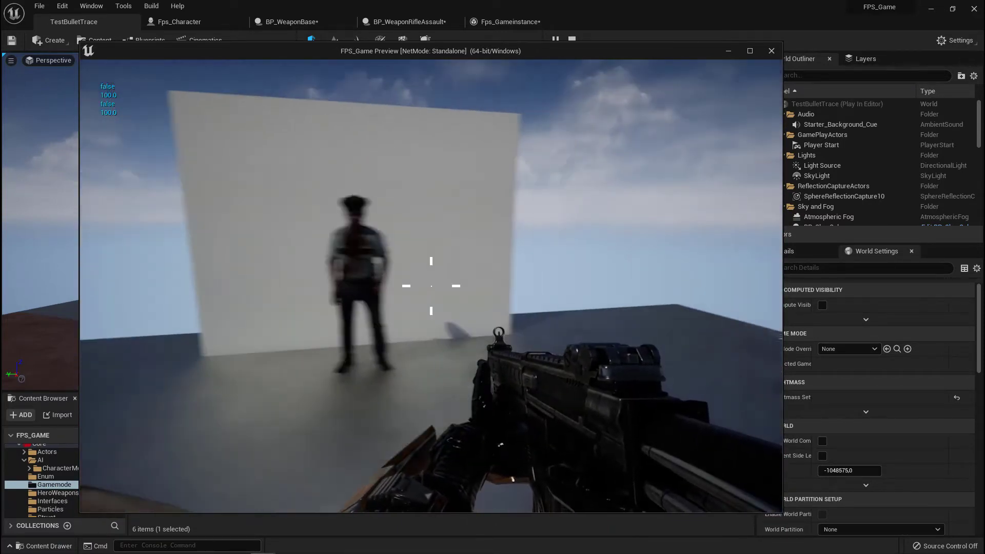
{"action": "key", "text": "w"}
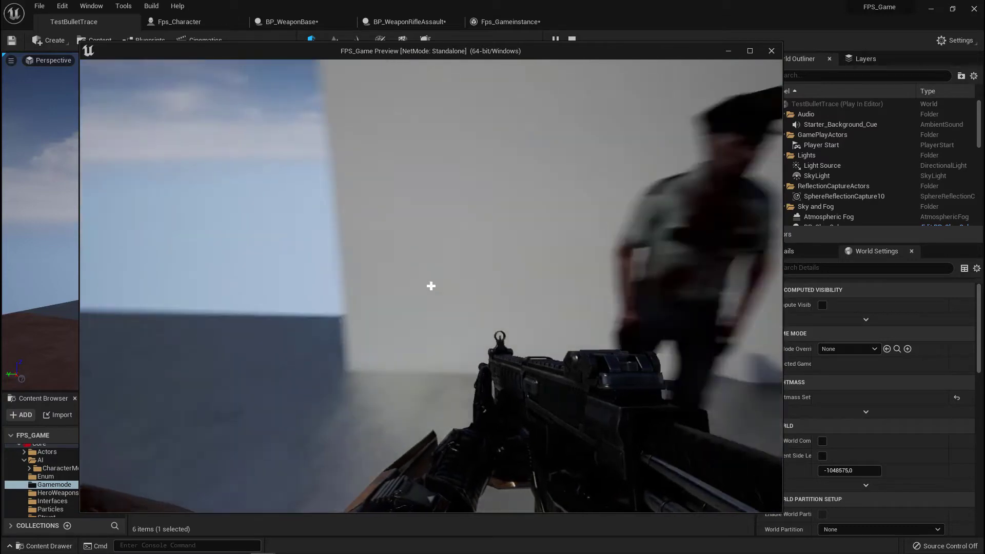
{"action": "left_click", "coordinate": [431, 285]}
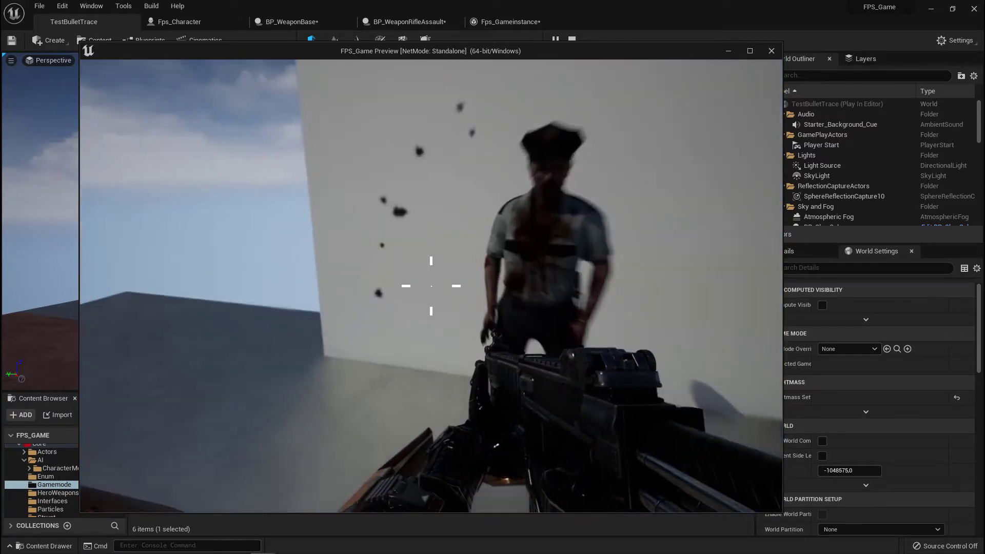
{"action": "left_click", "coordinate": [430, 285]}
{"action": "key", "text": "w"}
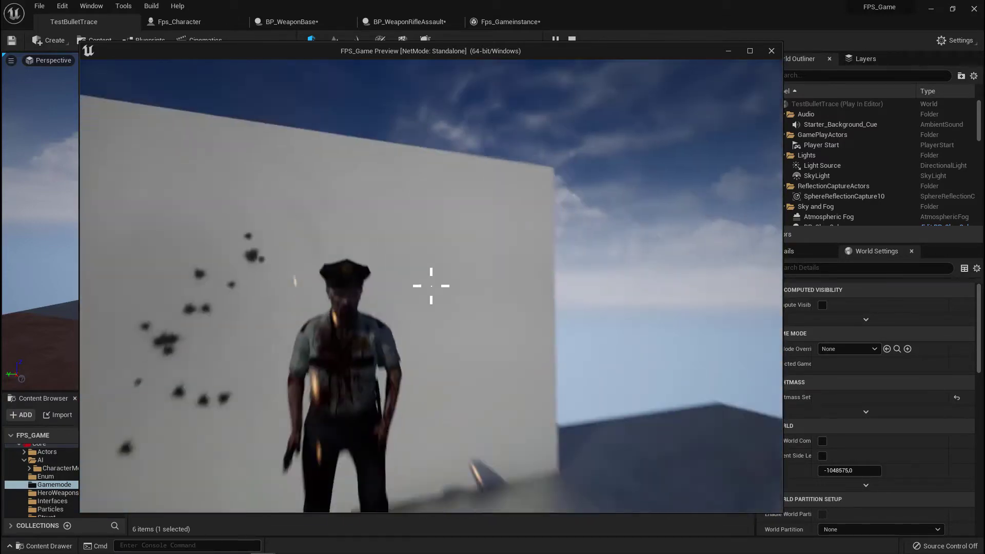
{"action": "key", "text": "s"}
{"action": "key", "text": "r"}
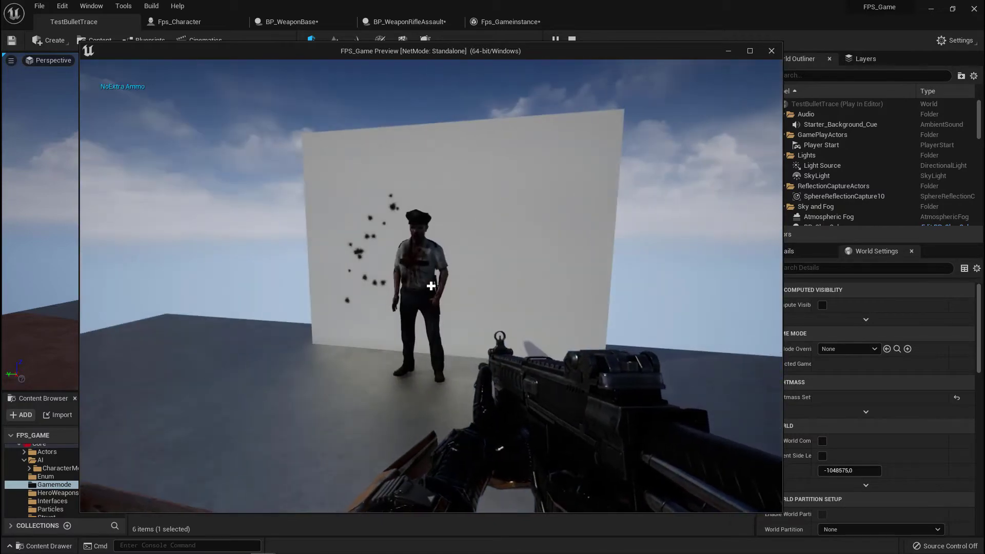
{"action": "key", "text": "Escape"}
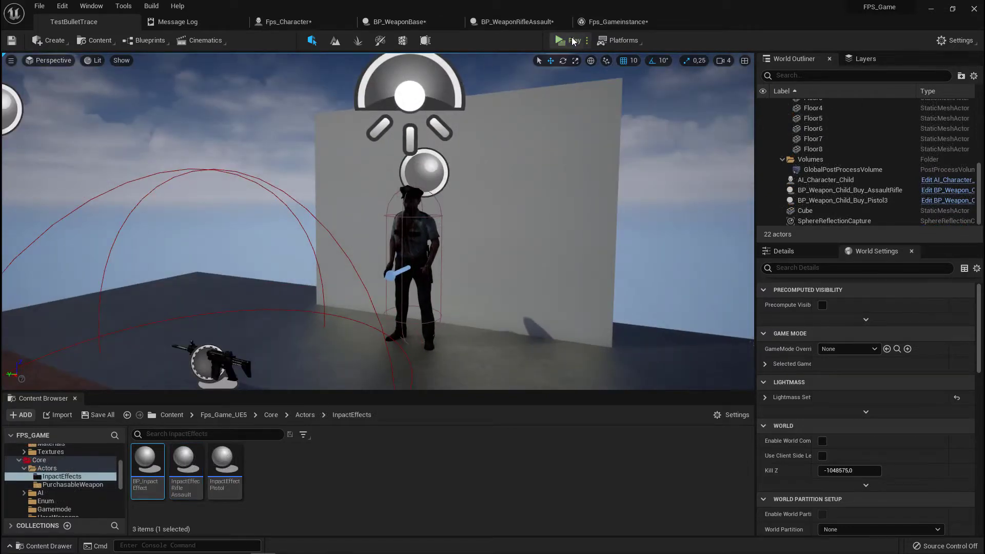
Step: Play-test again, pick up the rifle, fire into the empty sky, and stop the session
{"action": "left_click", "coordinate": [570, 41]}
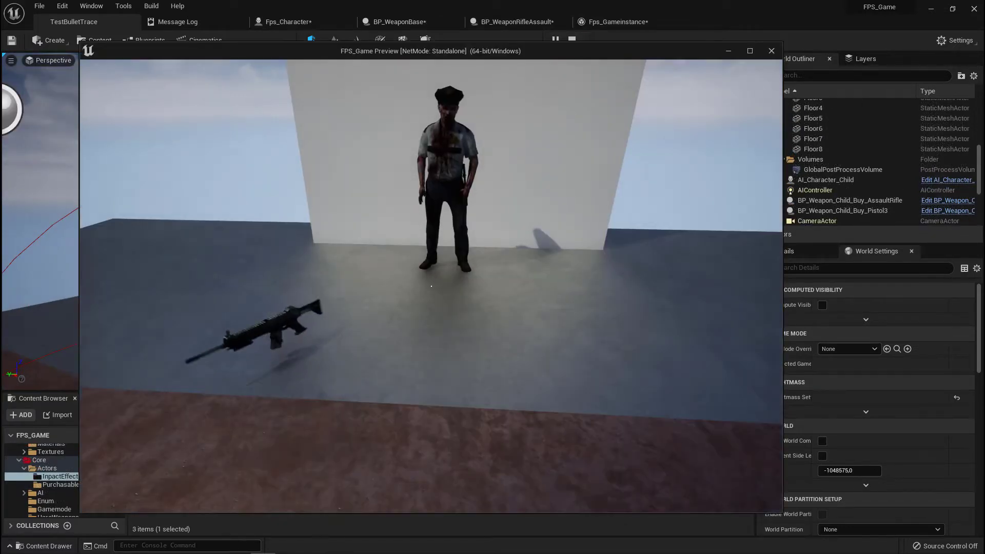
{"action": "key", "text": "w"}
{"action": "key", "text": "e"}
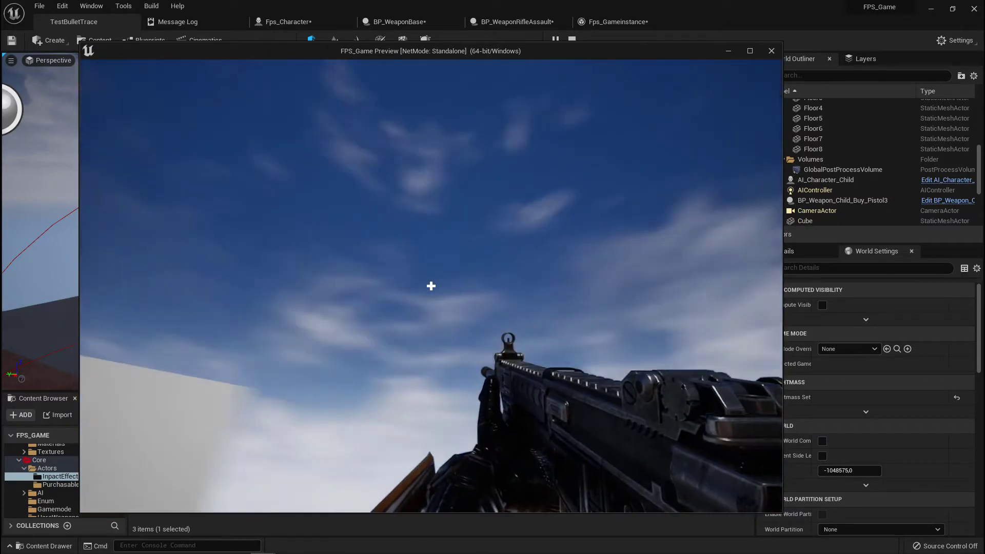
{"action": "left_click", "coordinate": [431, 286]}
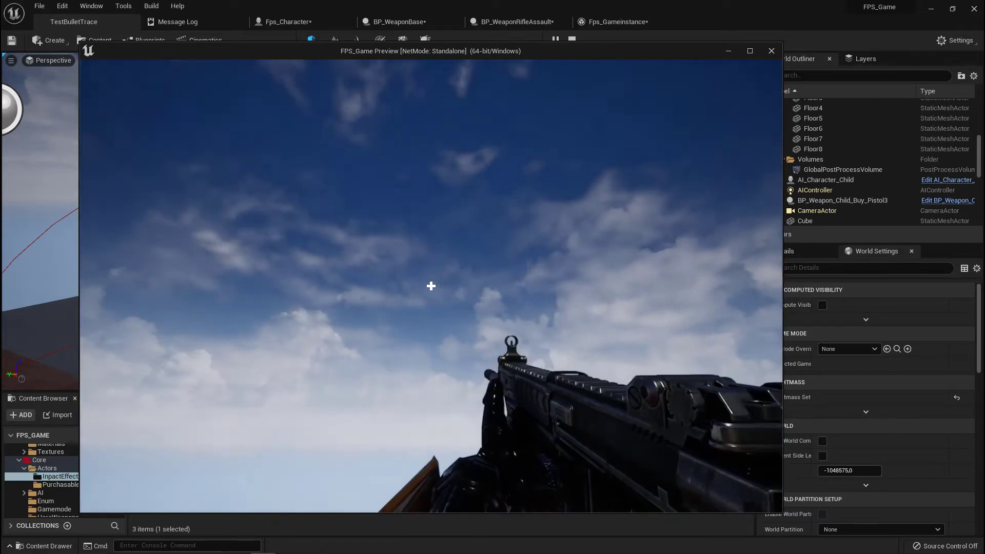
{"action": "key", "text": "Escape"}
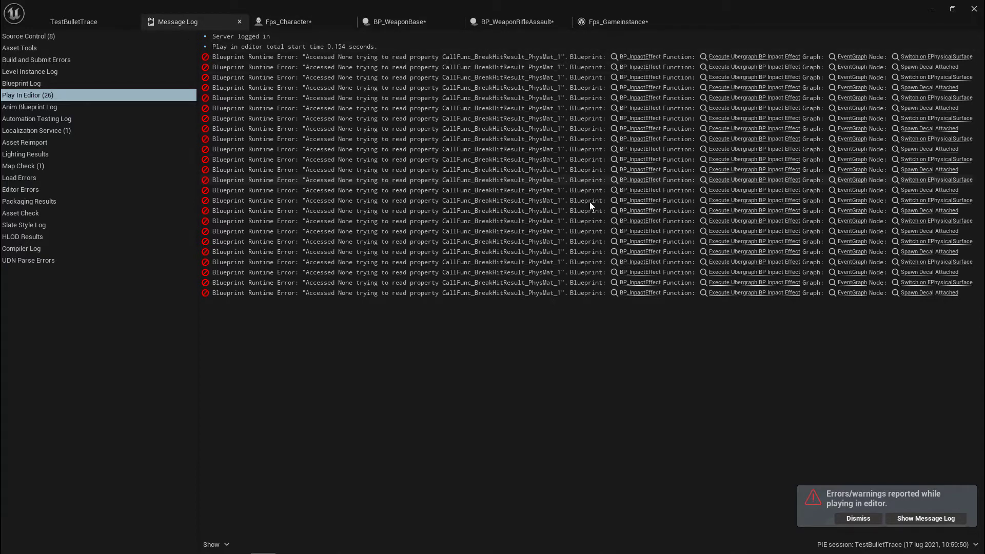
Step: Open BP_InpactEffect from the Actors/InpactEffects folder of the TestBulletTrace project
{"action": "left_click", "coordinate": [73, 22]}
{"action": "left_click", "coordinate": [38, 469]}
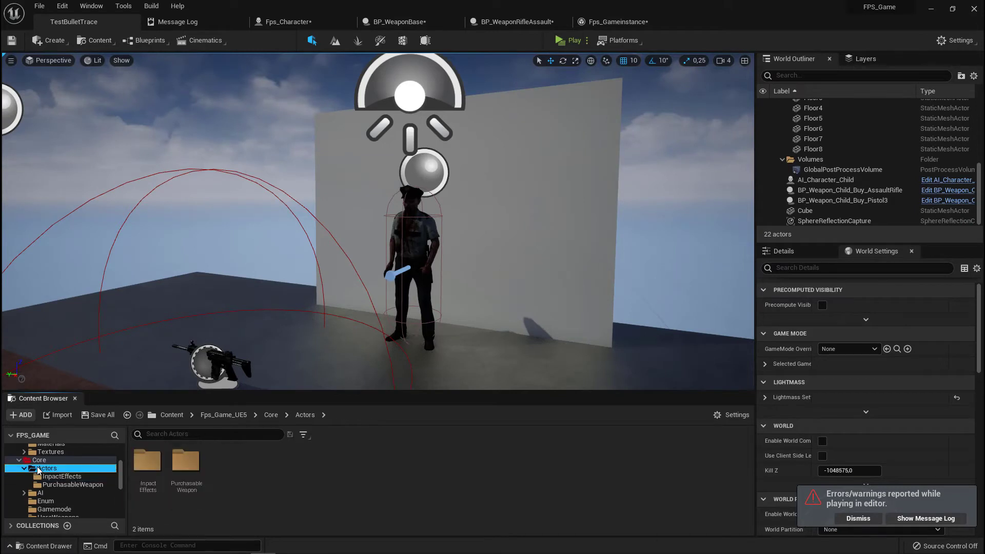
{"action": "left_click", "coordinate": [56, 477]}
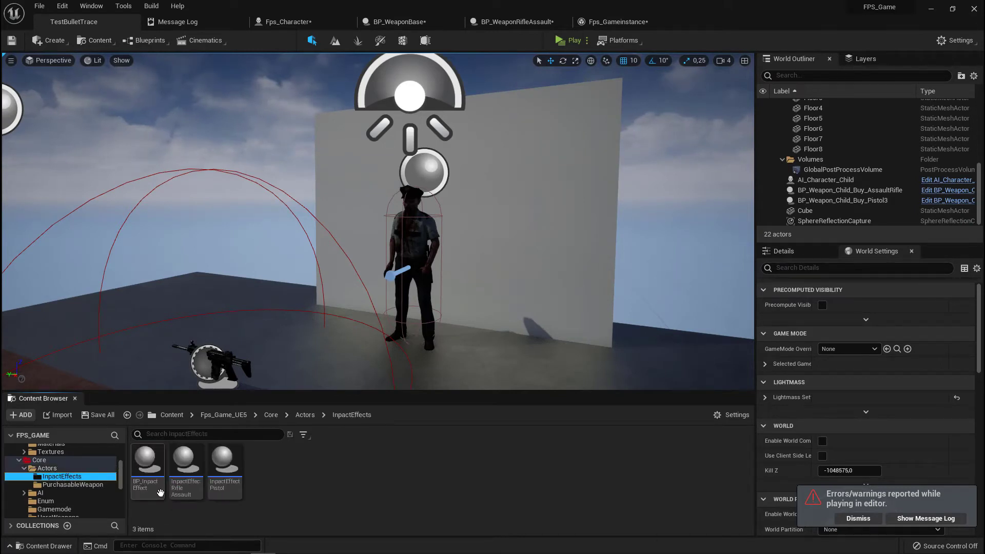
{"action": "left_click", "coordinate": [146, 454]}
{"action": "double_click", "coordinate": [146, 455]}
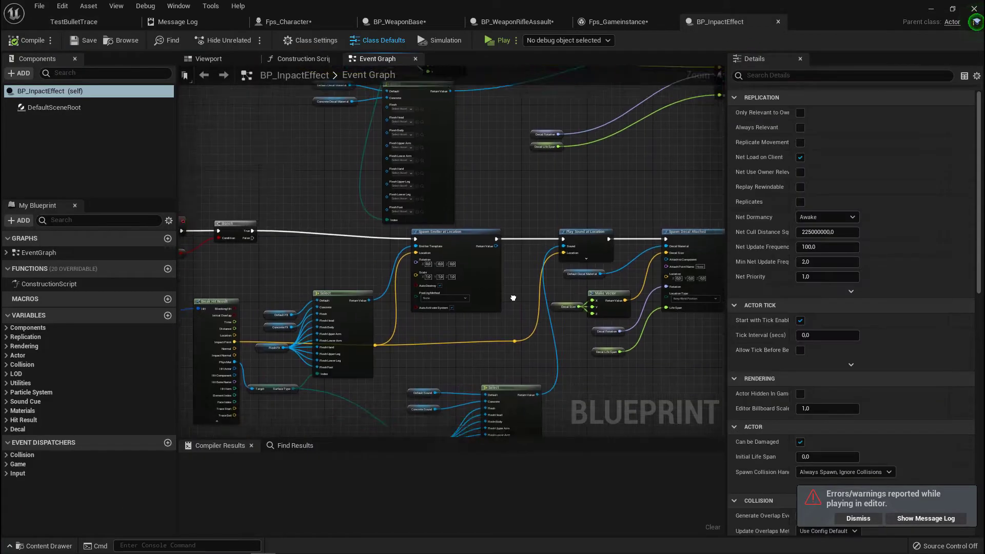
Step: Delete the Play Sound and decal nodes following Spawn Emitter at Location
{"action": "right_click_drag", "start_coordinate": [513, 211], "coordinate": [460, 192]}
{"action": "scroll", "coordinate": [398, 236], "scroll_direction": "up", "scroll_amount": 4}
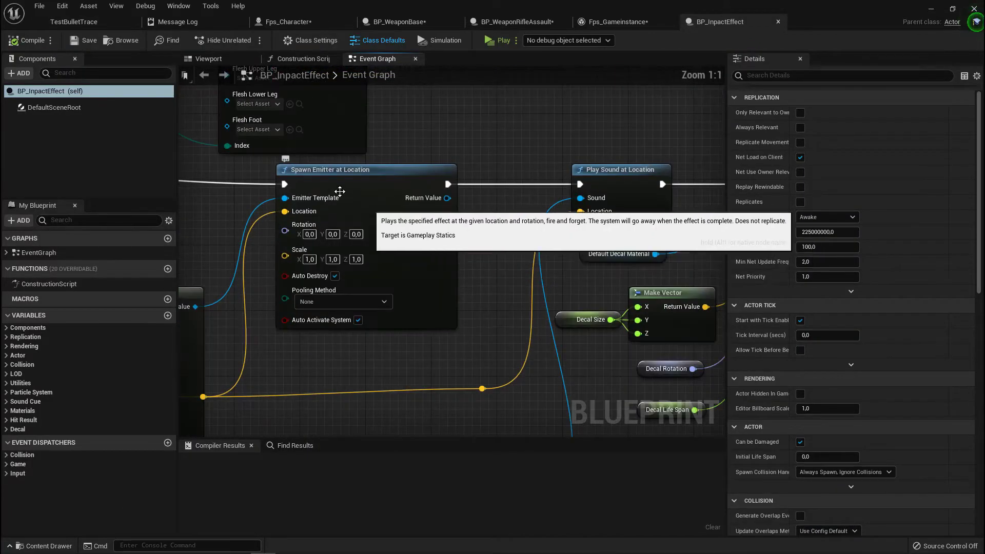
{"action": "scroll", "coordinate": [397, 237], "scroll_direction": "down", "scroll_amount": 5}
{"action": "right_click_drag", "start_coordinate": [215, 286], "coordinate": [518, 286]}
{"action": "scroll", "coordinate": [503, 233], "scroll_direction": "up", "scroll_amount": 5}
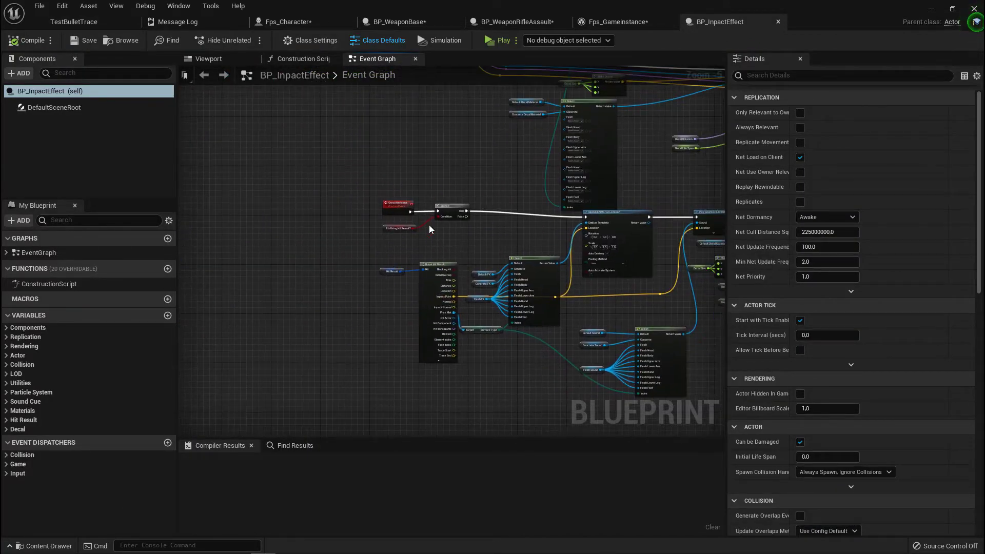
{"action": "left_click_drag", "start_coordinate": [322, 132], "coordinate": [343, 231]}
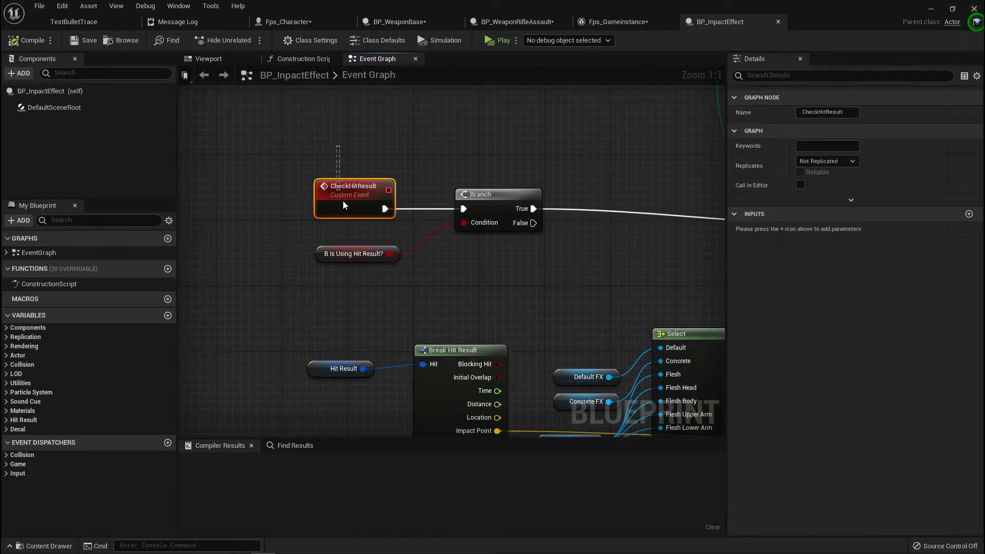
{"action": "right_click_drag", "start_coordinate": [342, 231], "coordinate": [337, 253]}
{"action": "scroll", "coordinate": [336, 252], "scroll_direction": "down", "scroll_amount": 1}
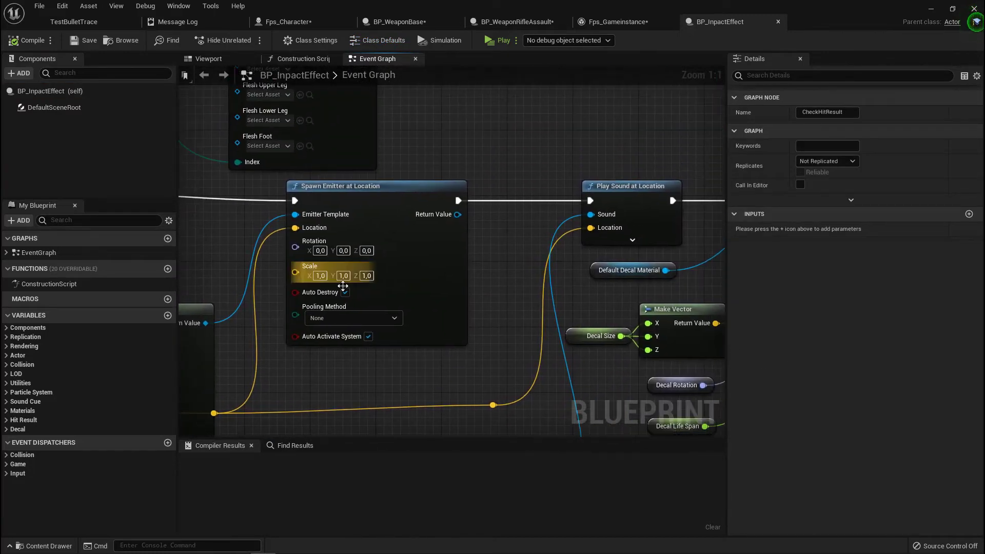
{"action": "scroll", "coordinate": [358, 229], "scroll_direction": "down", "scroll_amount": 2}
{"action": "right_click_drag", "start_coordinate": [332, 235], "coordinate": [381, 213]}
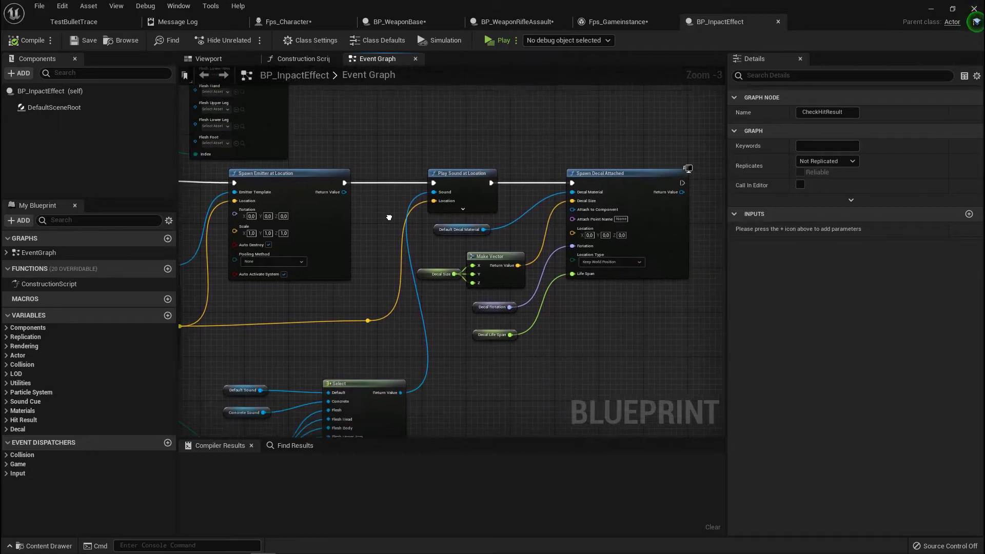
{"action": "scroll", "coordinate": [392, 212], "scroll_direction": "down", "scroll_amount": 2}
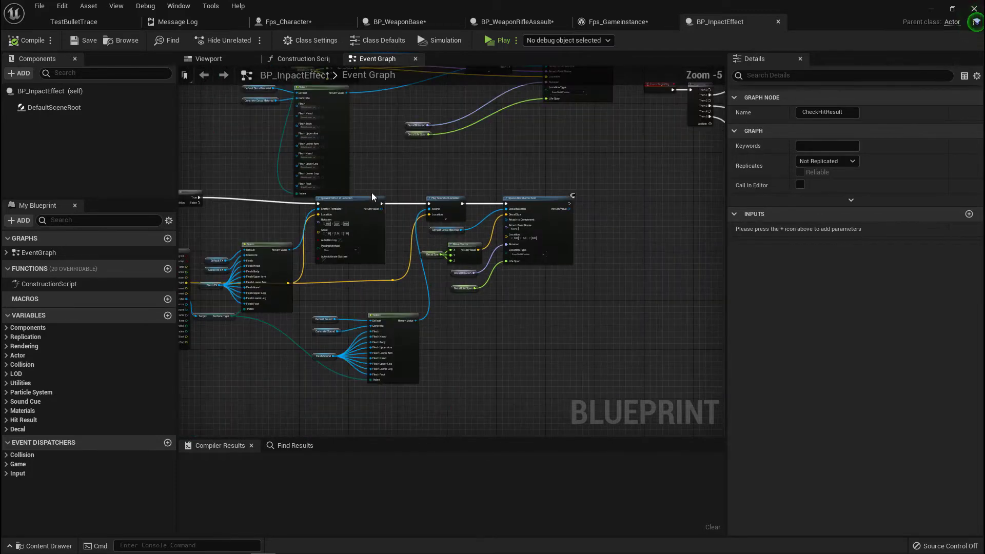
{"action": "left_click_drag", "start_coordinate": [612, 399], "coordinate": [616, 395]}
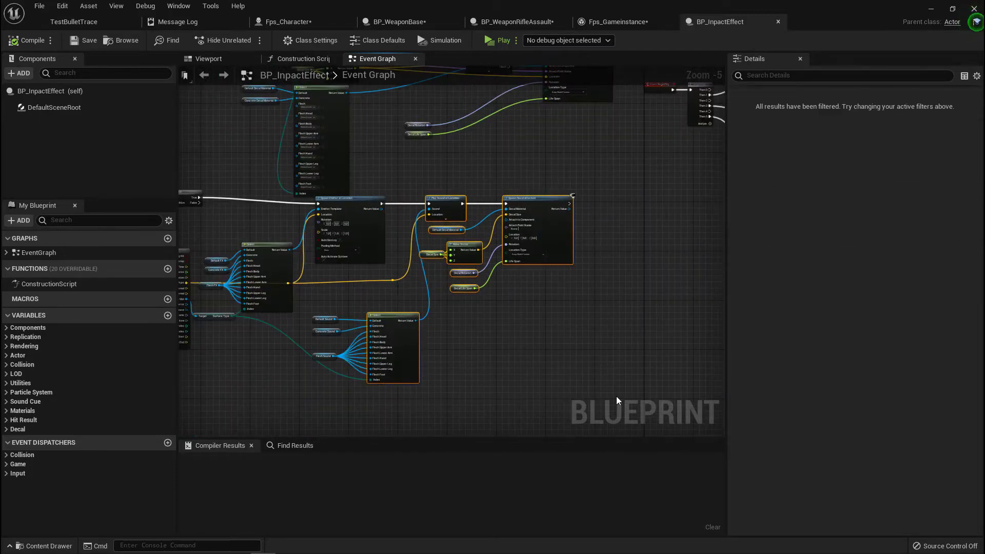
{"action": "key", "text": "Delete"}
Step: Remove the leftover sound variables and dangling reroute point, then compile, save, and return to the level
{"action": "scroll", "coordinate": [324, 371], "scroll_direction": "up", "scroll_amount": 1}
{"action": "scroll", "coordinate": [292, 247], "scroll_direction": "up", "scroll_amount": 2}
{"action": "left_click_drag", "start_coordinate": [292, 251], "coordinate": [458, 374]}
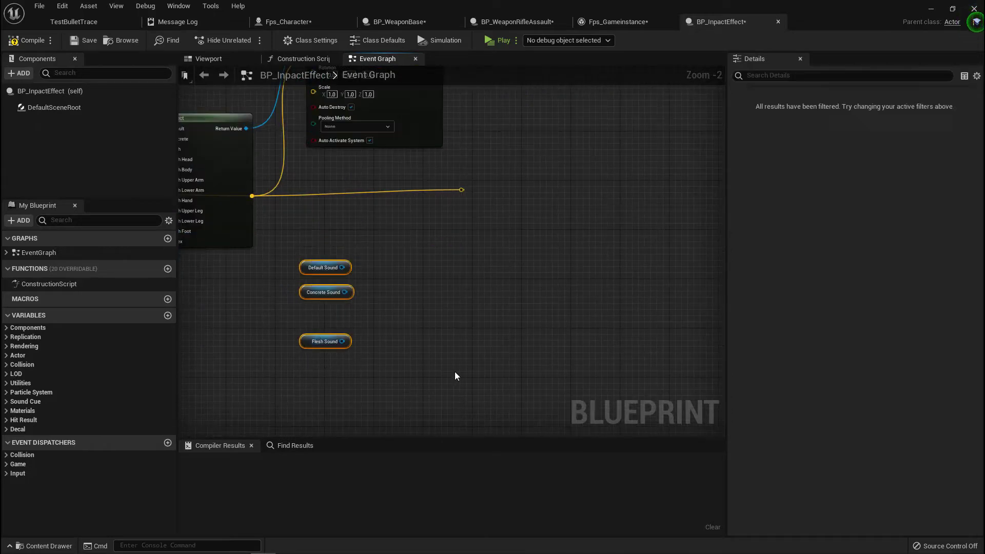
{"action": "key", "text": "Delete"}
{"action": "left_click", "coordinate": [461, 190]}
{"action": "key", "text": "Delete"}
{"action": "right_click_drag", "start_coordinate": [436, 228], "coordinate": [463, 330]}
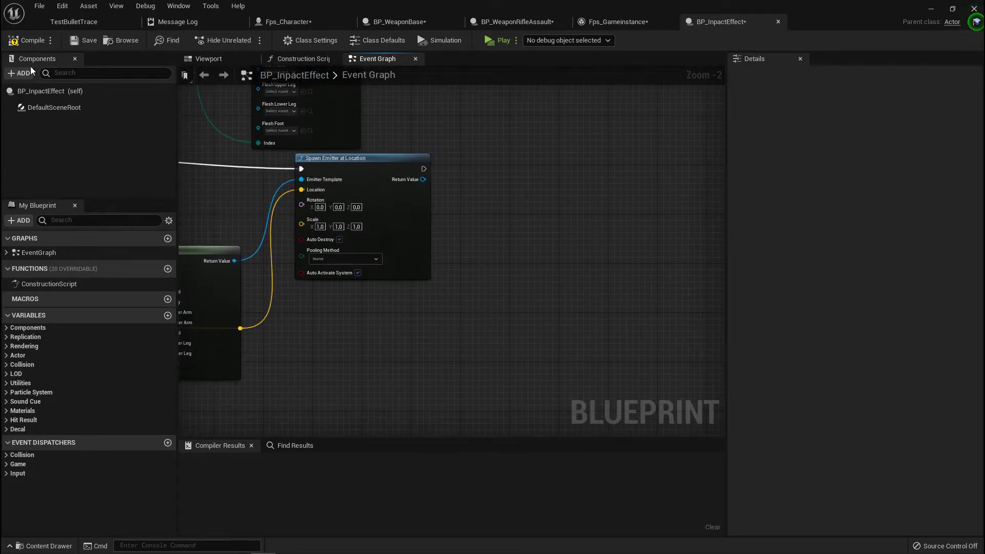
{"action": "left_click", "coordinate": [42, 40]}
{"action": "left_click", "coordinate": [78, 39]}
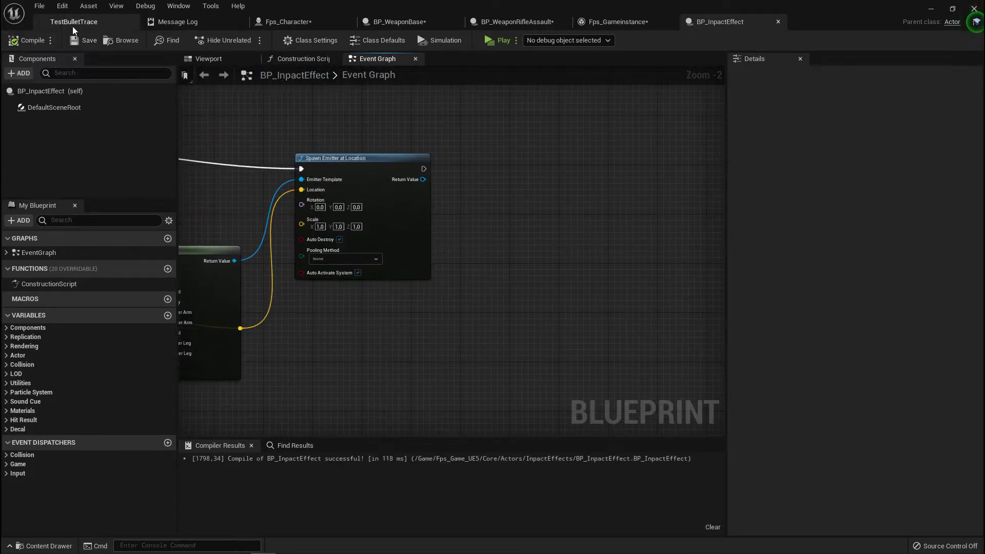
{"action": "left_click", "coordinate": [72, 26]}
Step: Play-test, pick up the rifle, shoot the police character and the sky, then stop
{"action": "left_click", "coordinate": [567, 41]}
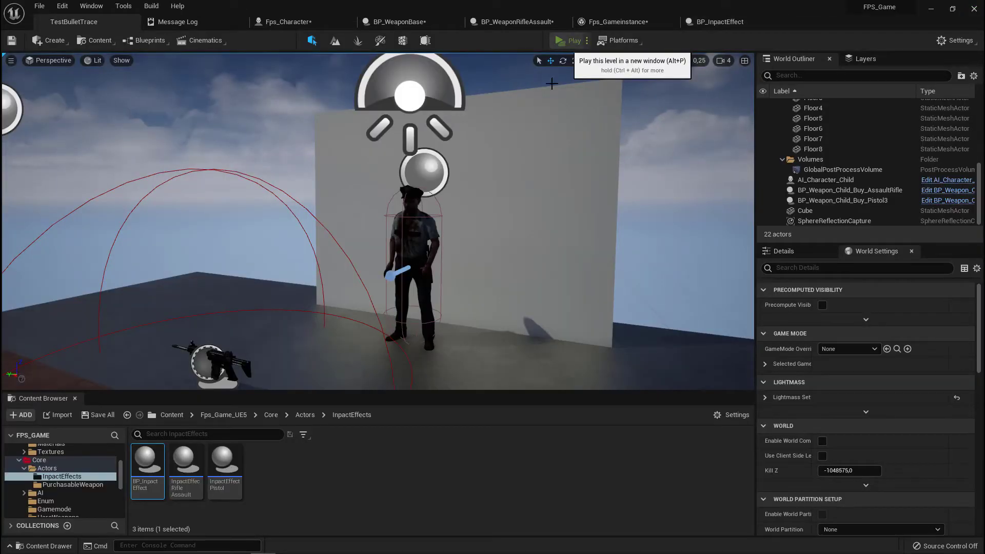
{"action": "key", "text": "e"}
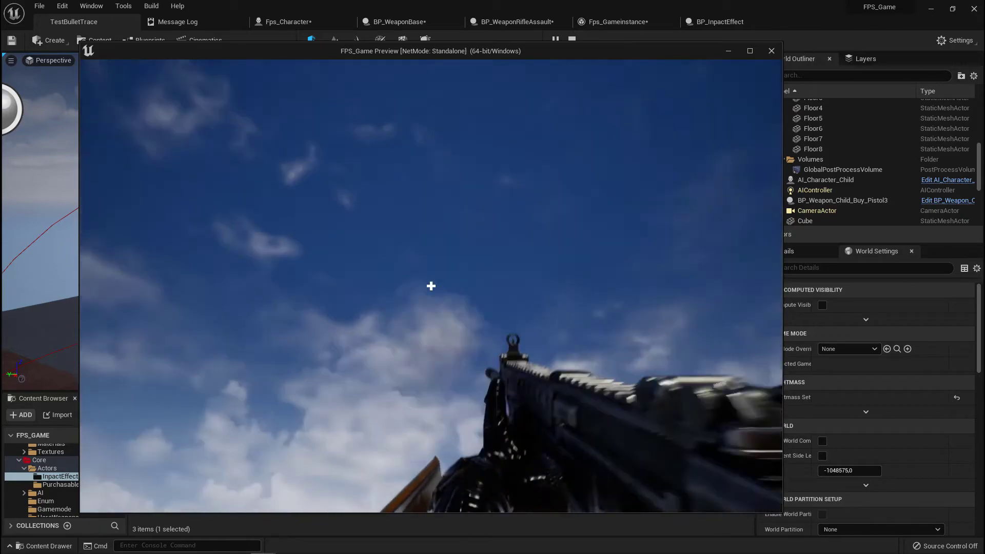
{"action": "left_click", "coordinate": [431, 285]}
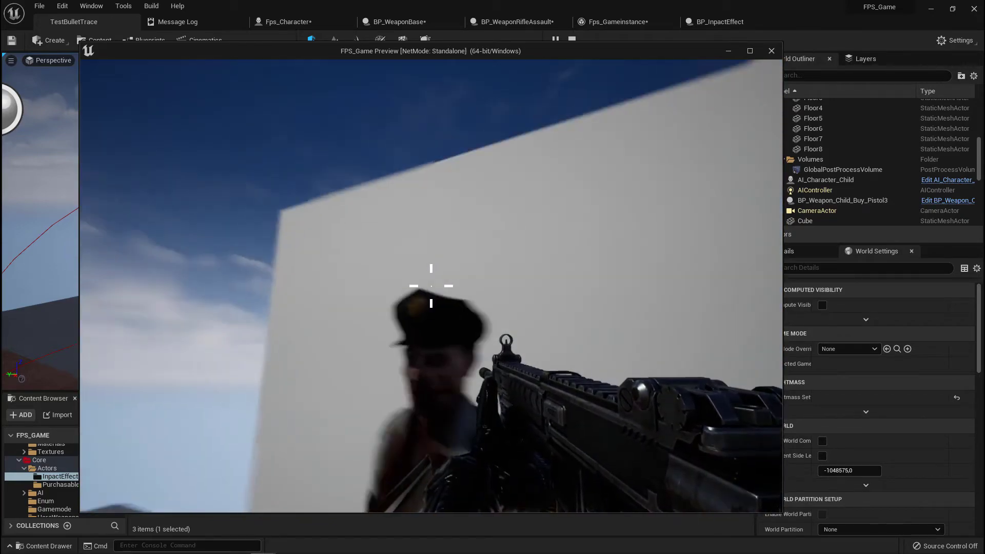
{"action": "left_click", "coordinate": [431, 286]}
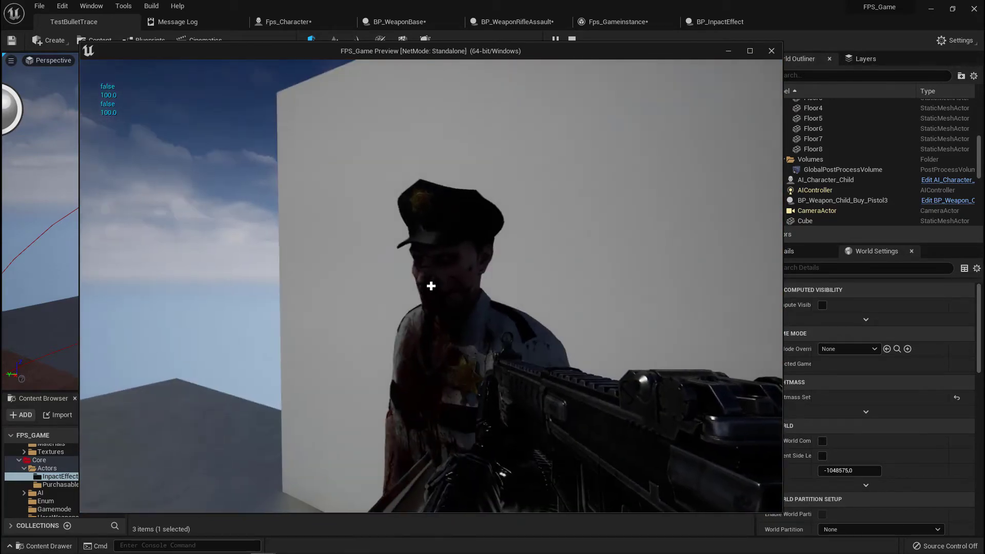
{"action": "left_click", "coordinate": [431, 286]}
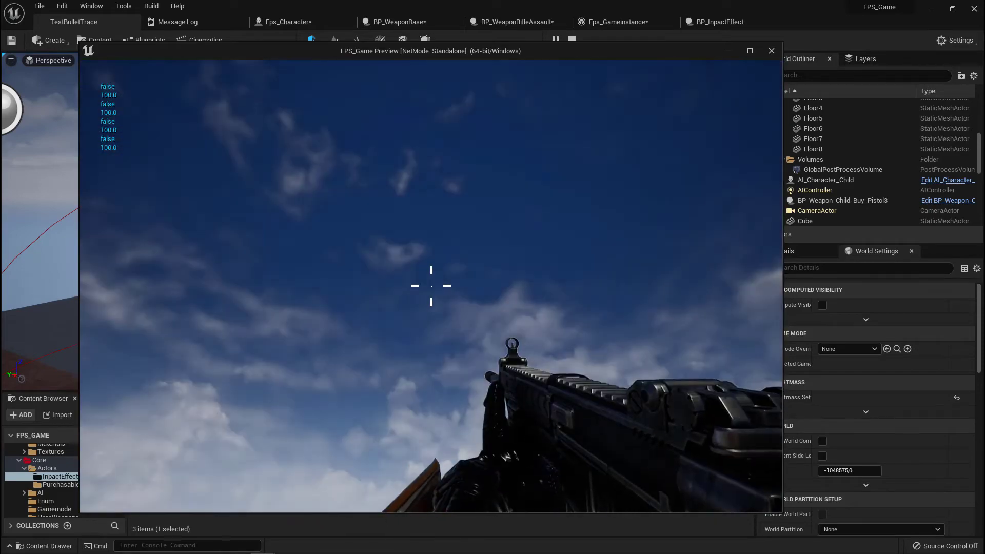
{"action": "left_click", "coordinate": [431, 285]}
{"action": "key", "text": "Escape"}
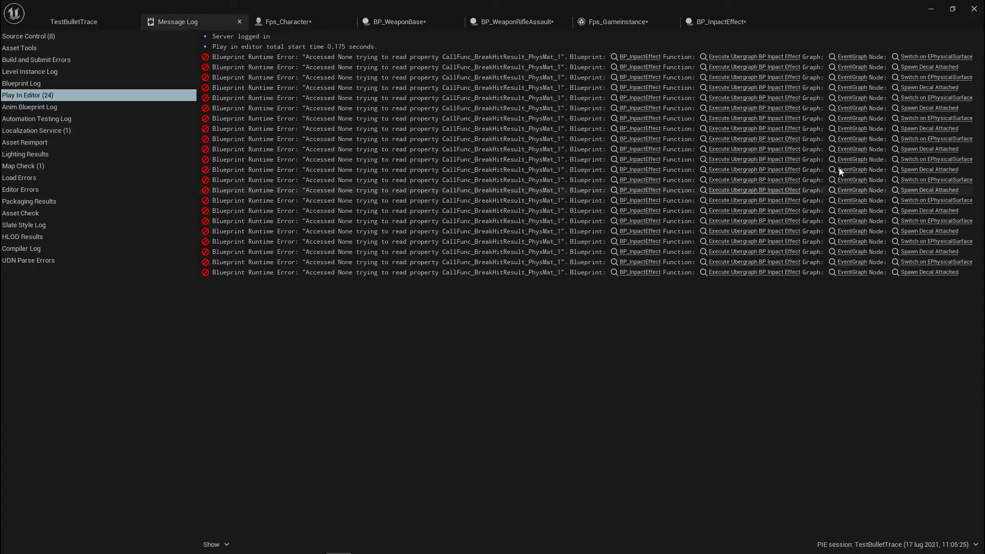
Step: Insert an Is Valid check before Switch on EPhysicalSurface, with its Input Object wired to the Return Value
{"action": "left_click", "coordinate": [935, 78]}
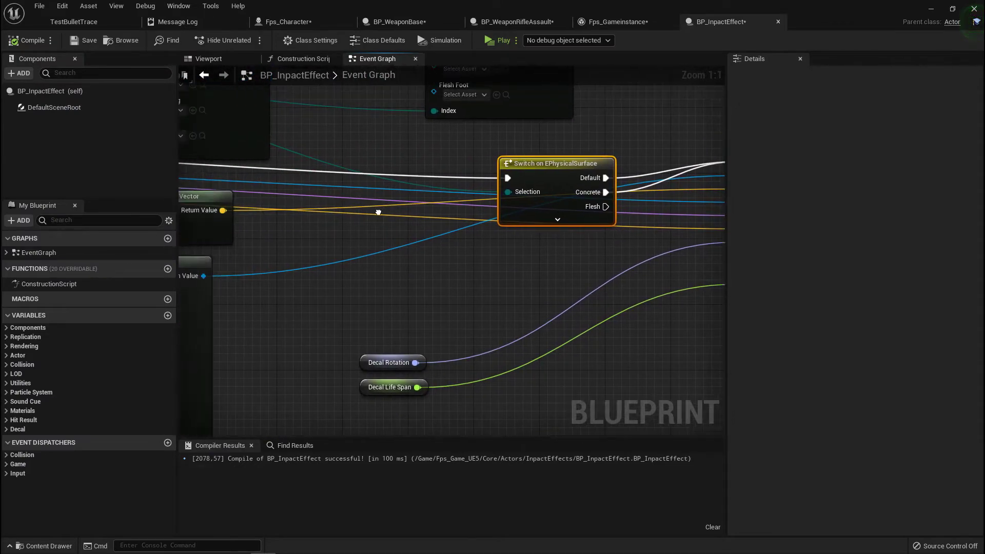
{"action": "double_click", "coordinate": [327, 176]}
{"action": "left_click_drag", "start_coordinate": [334, 170], "coordinate": [427, 303]}
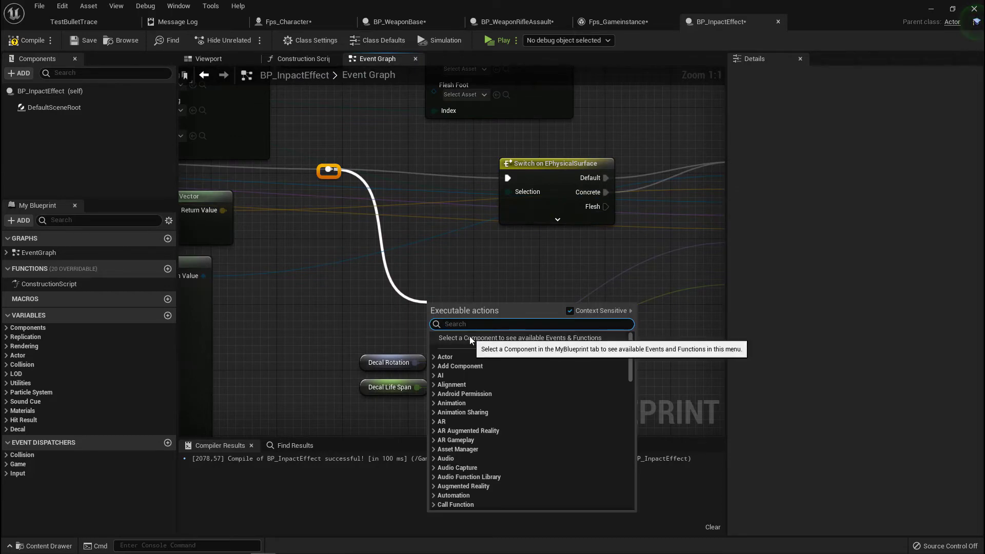
{"action": "type", "text": "is val"}
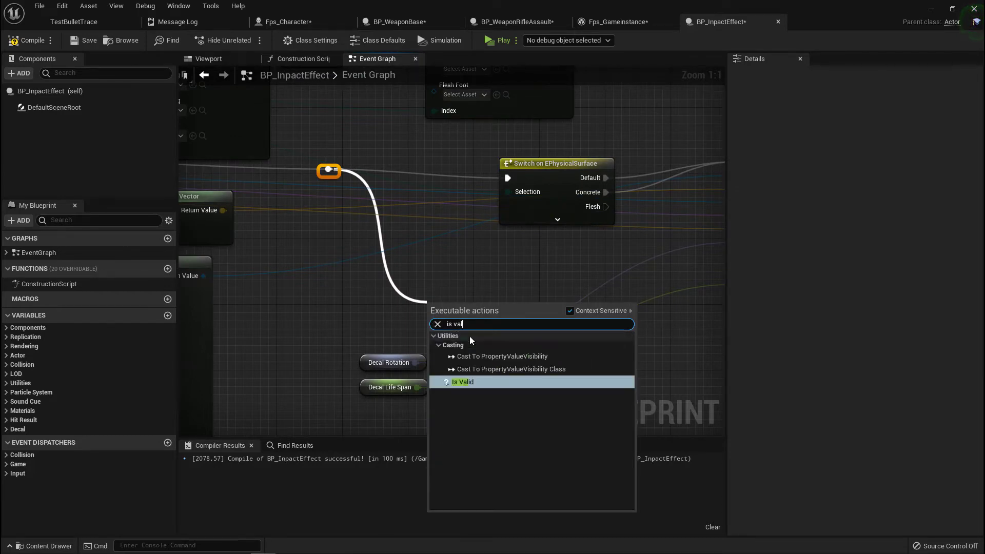
{"action": "type", "text": "id"}
{"action": "key", "text": "Return"}
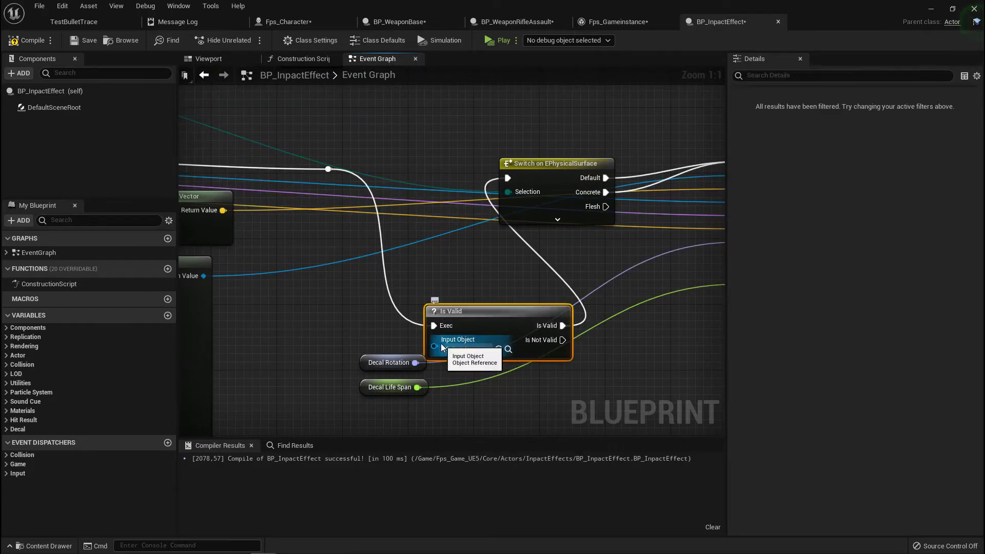
{"action": "right_click_drag", "start_coordinate": [484, 294], "coordinate": [410, 236]}
{"action": "left_click_drag", "start_coordinate": [406, 261], "coordinate": [389, 237]}
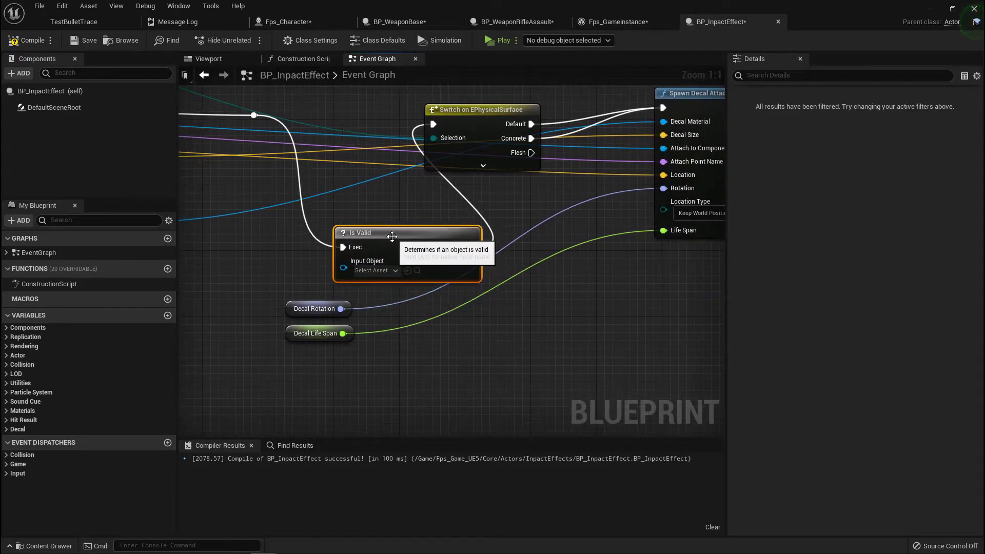
{"action": "left_click_drag", "start_coordinate": [344, 268], "coordinate": [482, 91]}
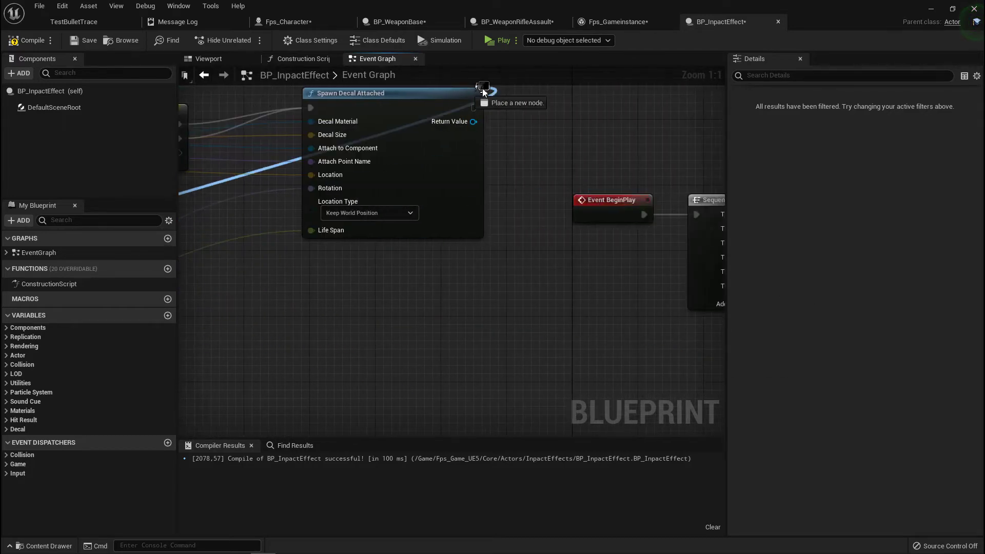
{"action": "left_click_drag", "start_coordinate": [472, 128], "coordinate": [473, 128]}
Step: Compile BP_InpactEffect and return to the TestBulletTrace level
{"action": "scroll", "coordinate": [450, 267], "scroll_direction": "down", "scroll_amount": 3}
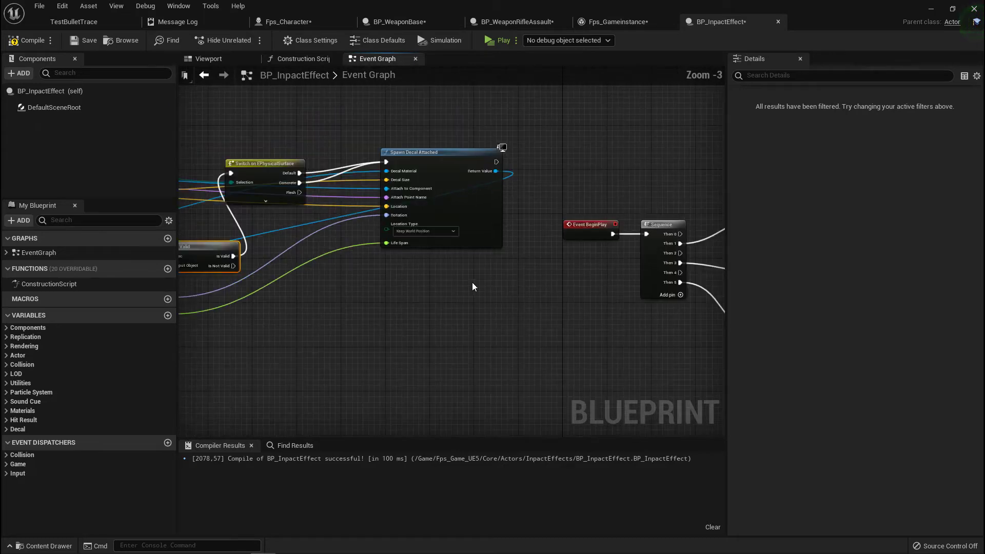
{"action": "right_click_drag", "start_coordinate": [468, 283], "coordinate": [605, 281]}
{"action": "scroll", "coordinate": [383, 257], "scroll_direction": "up", "scroll_amount": 3}
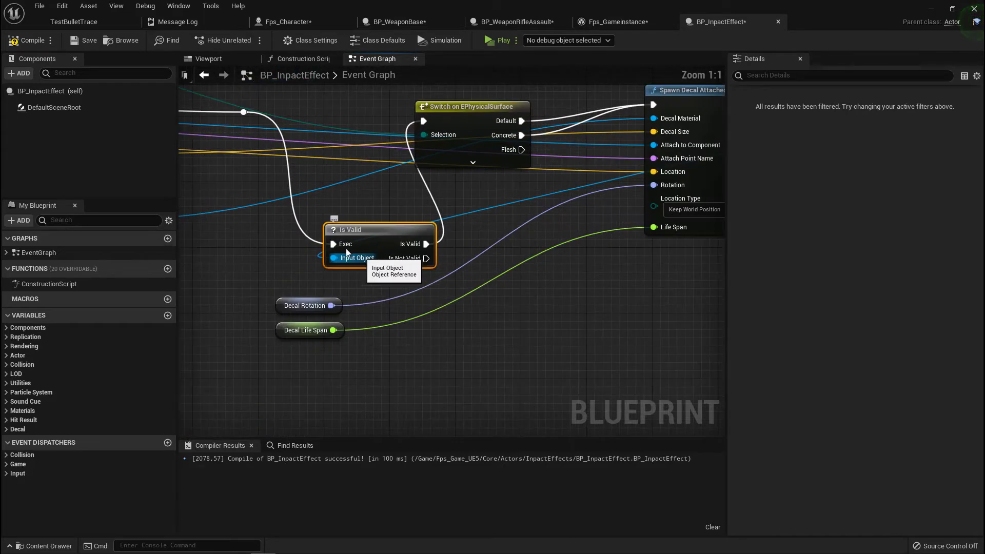
{"action": "right_click_drag", "start_coordinate": [669, 251], "coordinate": [375, 312]}
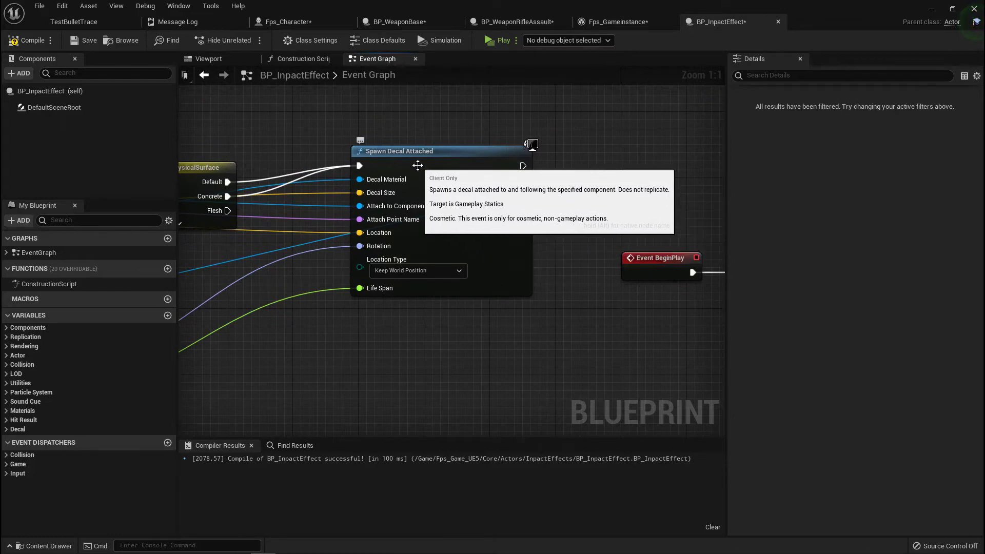
{"action": "left_click", "coordinate": [10, 41]}
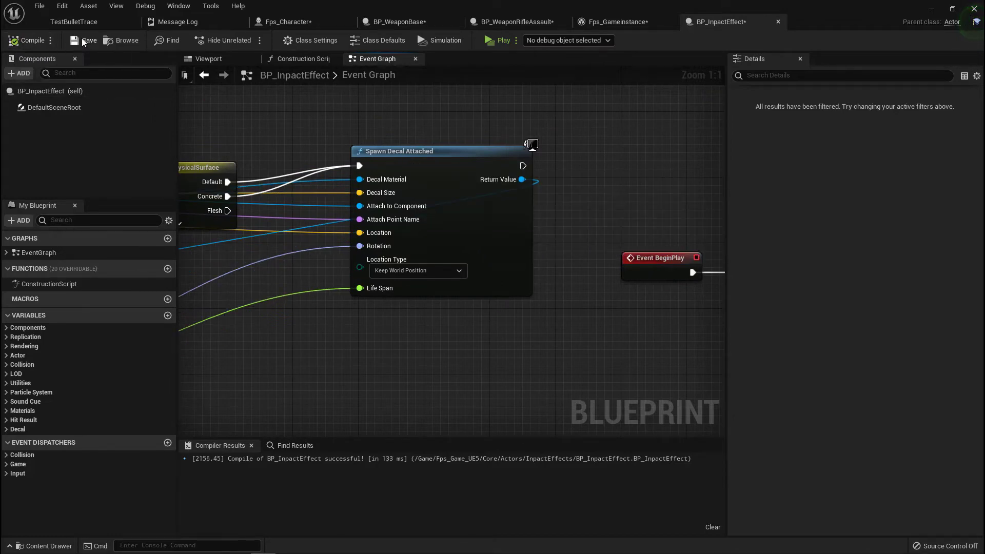
{"action": "left_click", "coordinate": [67, 23]}
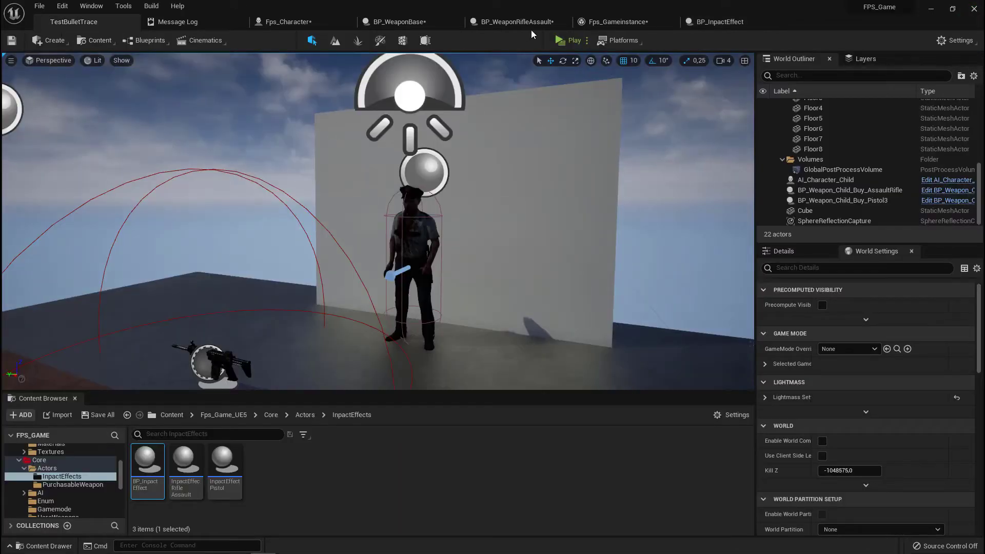
Step: Play-test the level, firing the rifle twice before stopping
{"action": "left_click", "coordinate": [559, 52]}
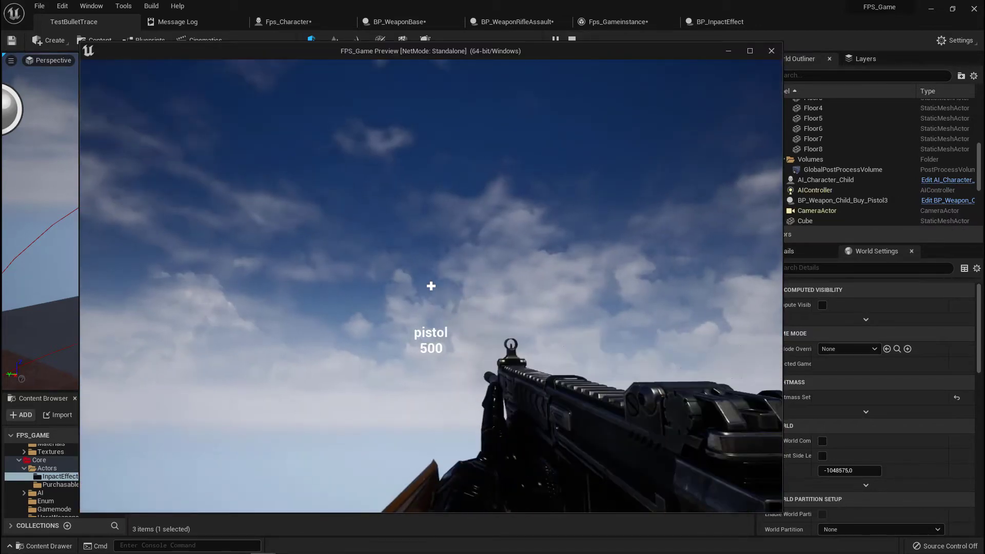
{"action": "left_click", "coordinate": [431, 286]}
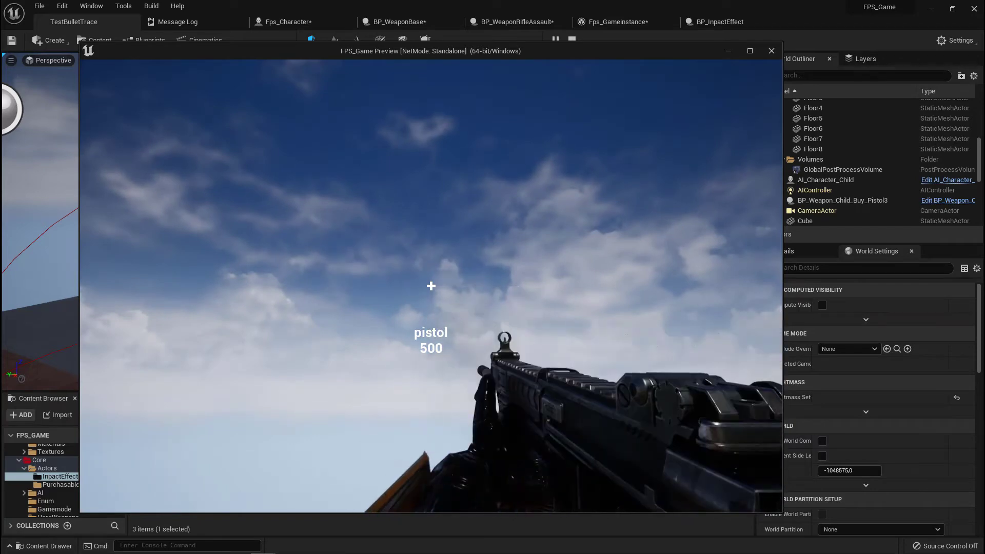
{"action": "left_click", "coordinate": [430, 285]}
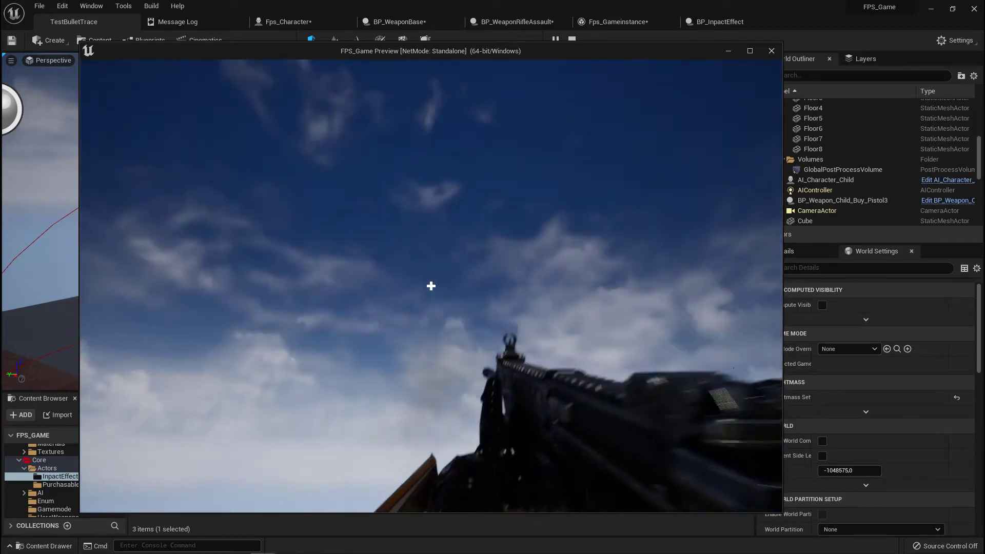
{"action": "key", "text": "Escape"}
Step: Reframe the level view on the wall and character, then bring up the Fps_Character blueprint
{"action": "right_click_drag", "start_coordinate": [512, 229], "coordinate": [512, 229]}
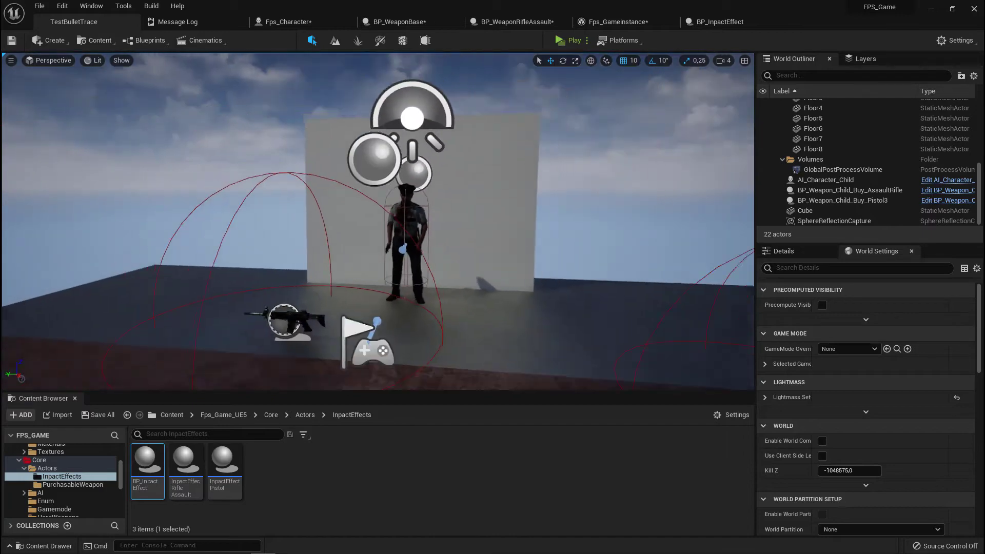
{"action": "right_click_drag", "start_coordinate": [512, 229], "coordinate": [512, 228]}
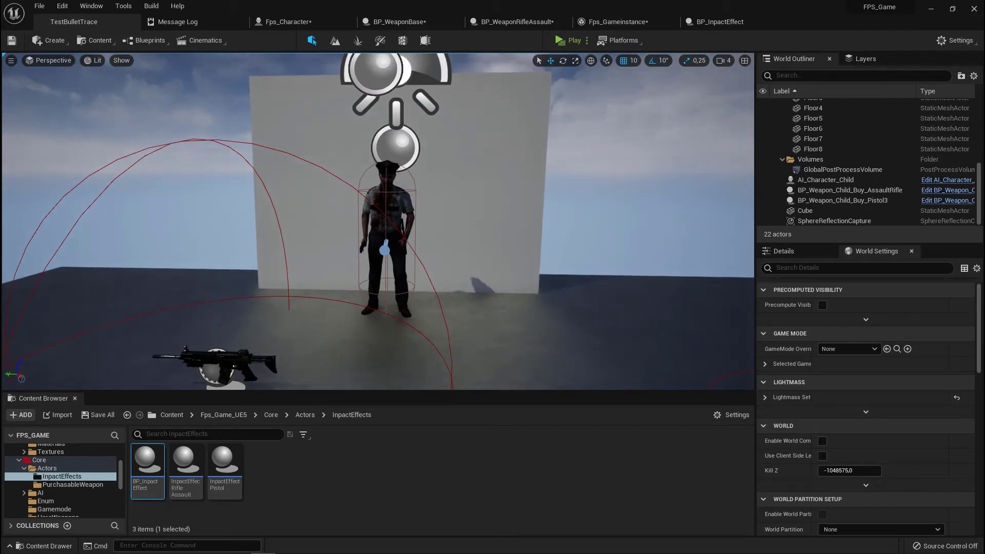
{"action": "right_click_drag", "start_coordinate": [431, 204], "coordinate": [431, 204]}
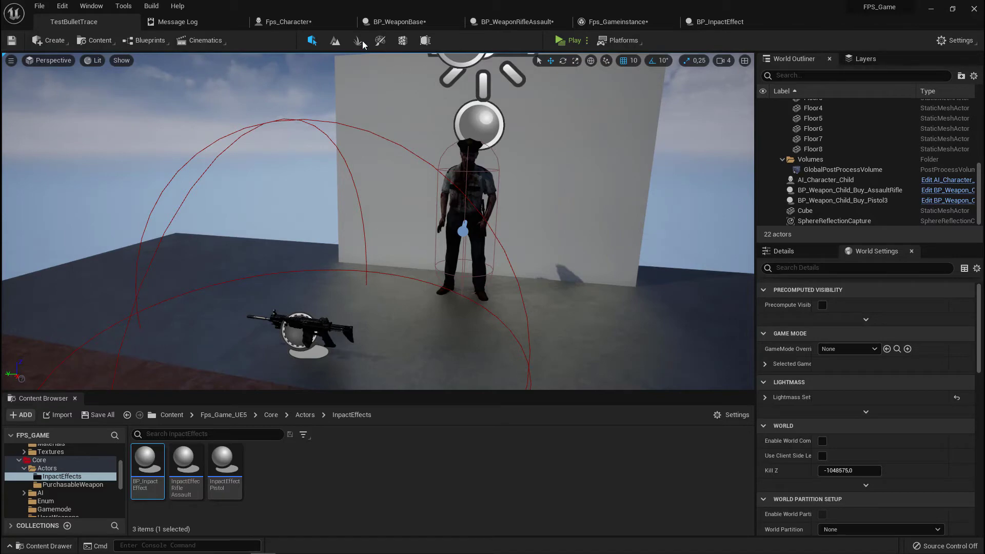
{"action": "left_click", "coordinate": [302, 25]}
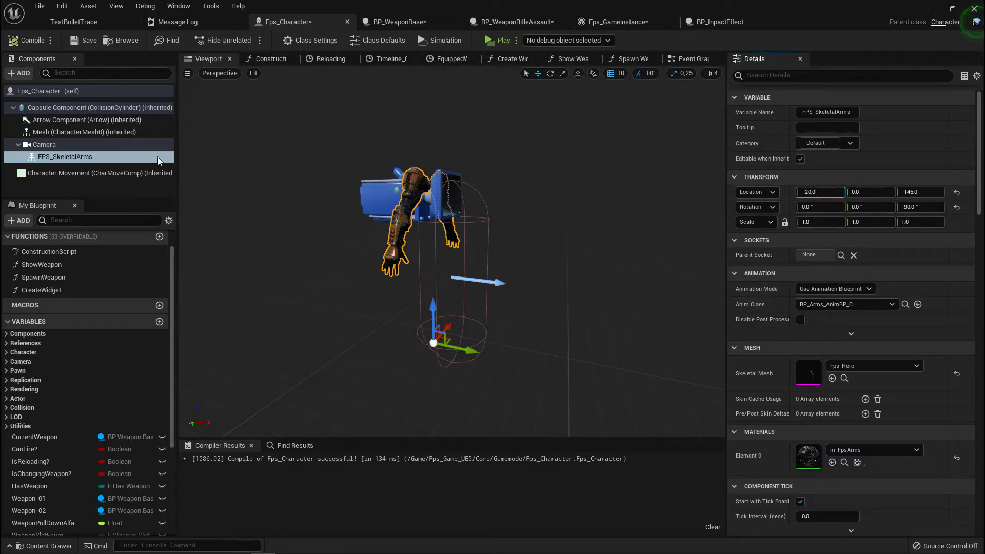
Step: Run a standalone play-test from TestBulletTrace, picking up the pistol and walking to the zombie
{"action": "left_click", "coordinate": [65, 23]}
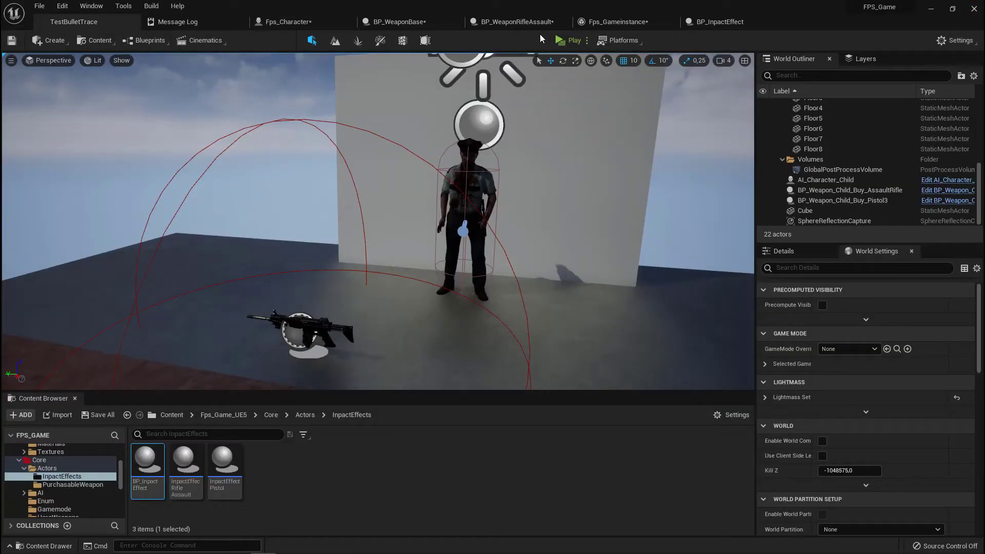
{"action": "key", "text": "alt+p"}
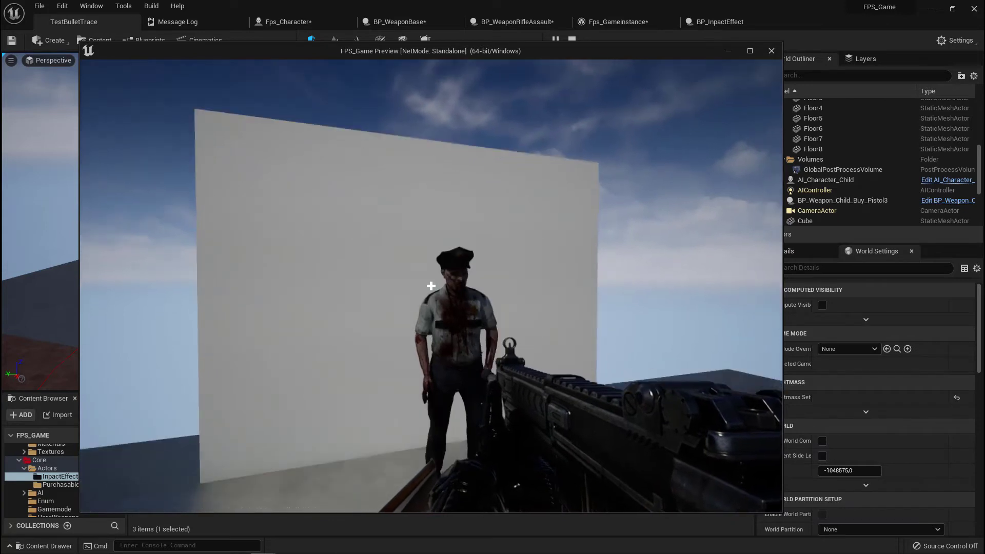
{"action": "key", "text": "s"}
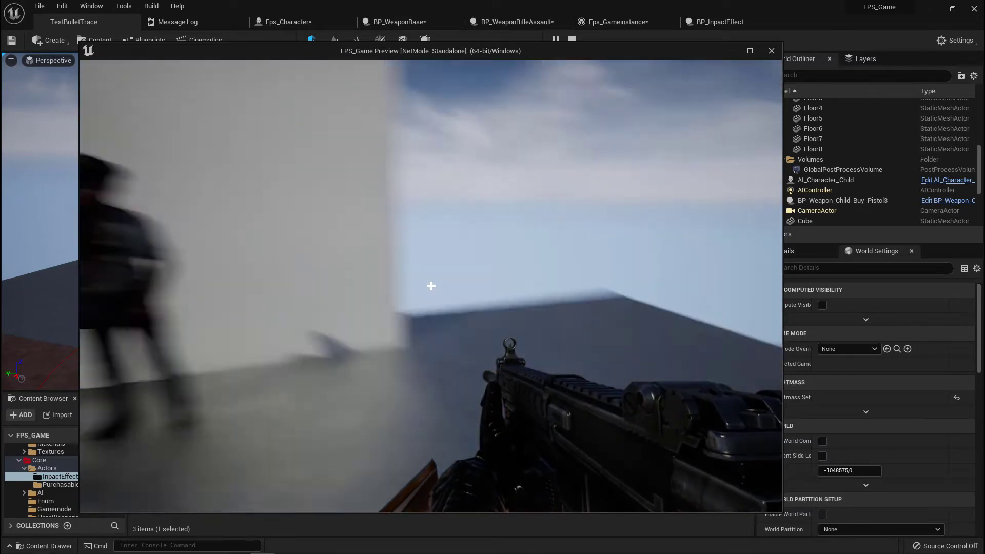
{"action": "key", "text": "w"}
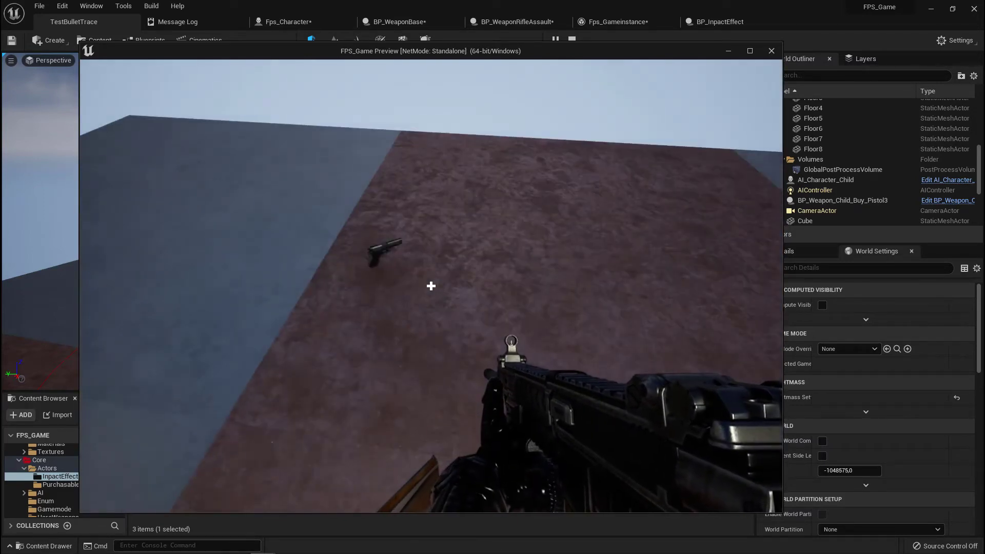
{"action": "key", "text": "e"}
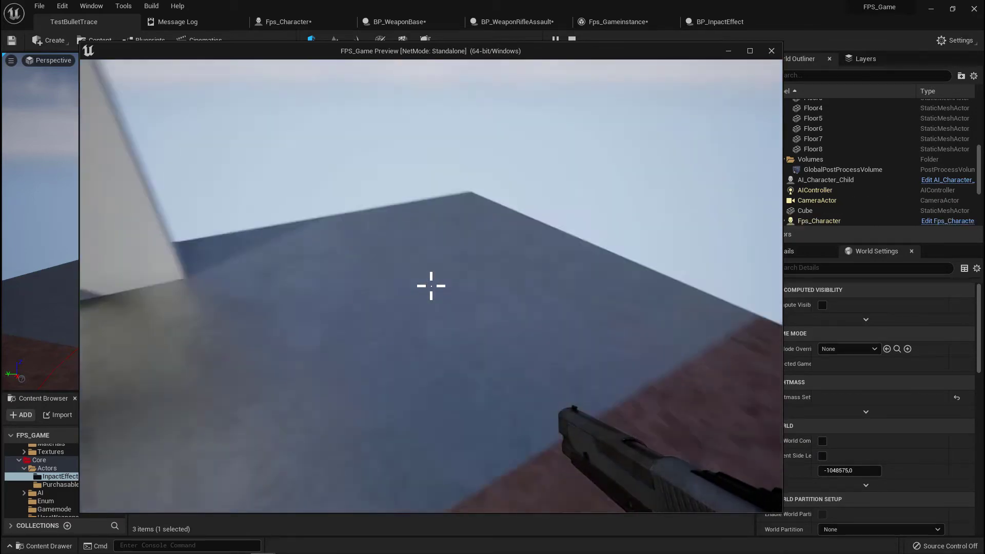
{"action": "key", "text": "w"}
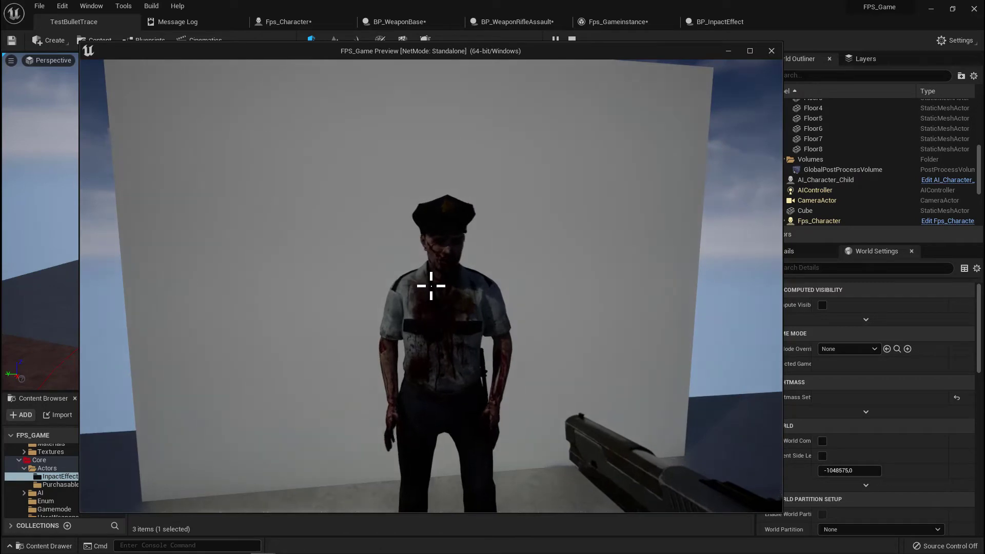
{"action": "key", "text": "s"}
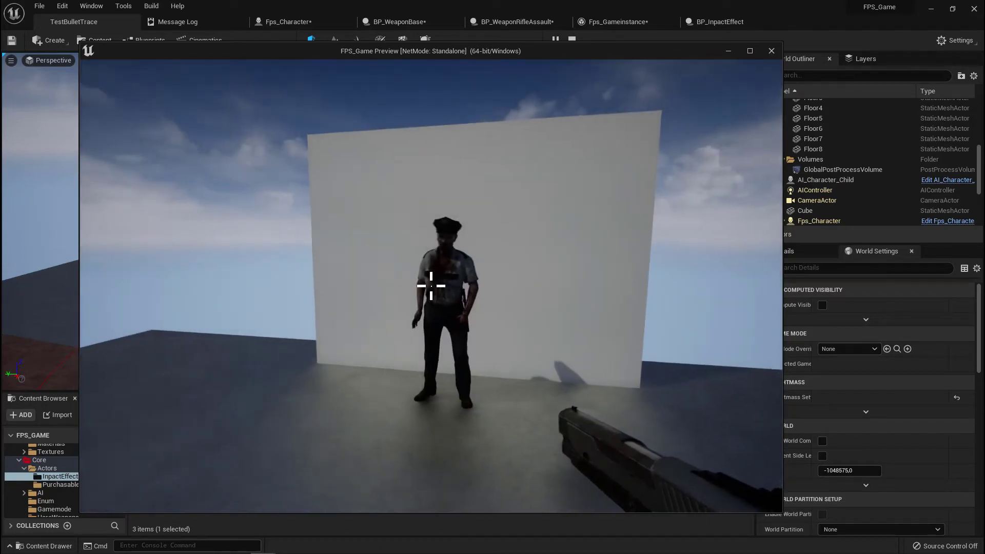
{"action": "key", "text": "Escape"}
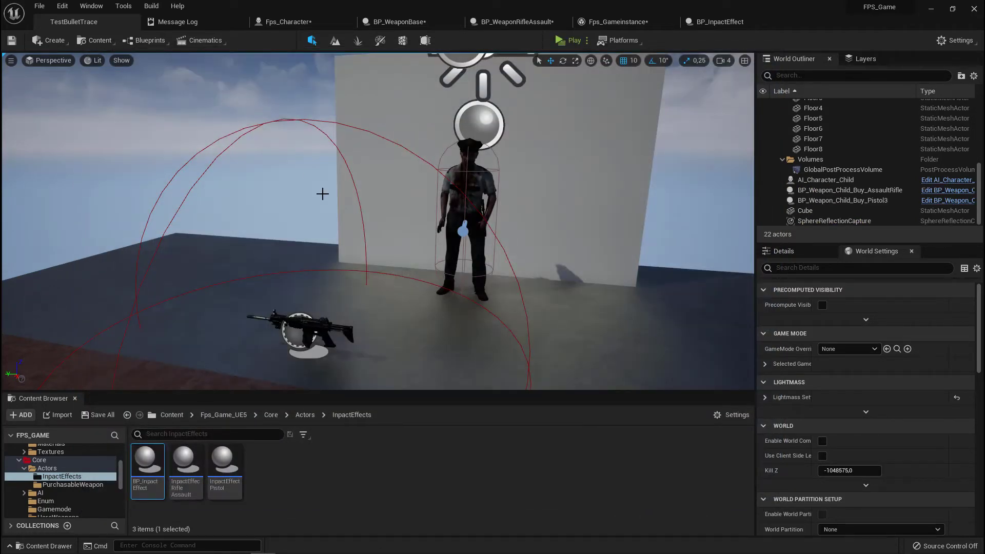
{"action": "right_click_drag", "start_coordinate": [322, 193], "coordinate": [327, 197]}
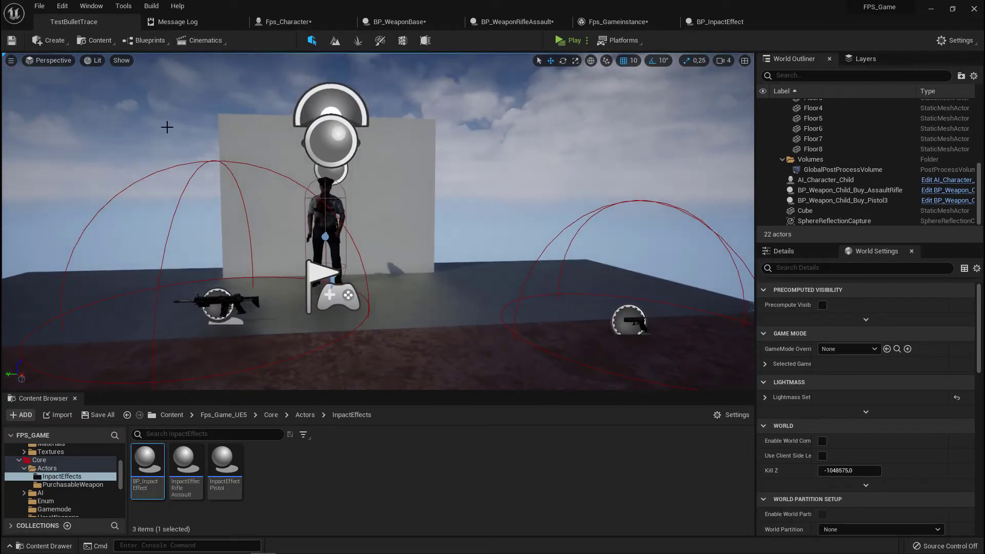
Step: Show the BP_Arms_AnimBP anim graph centred on the Transform (Modify) Bone nodes
{"action": "left_click", "coordinate": [723, 22]}
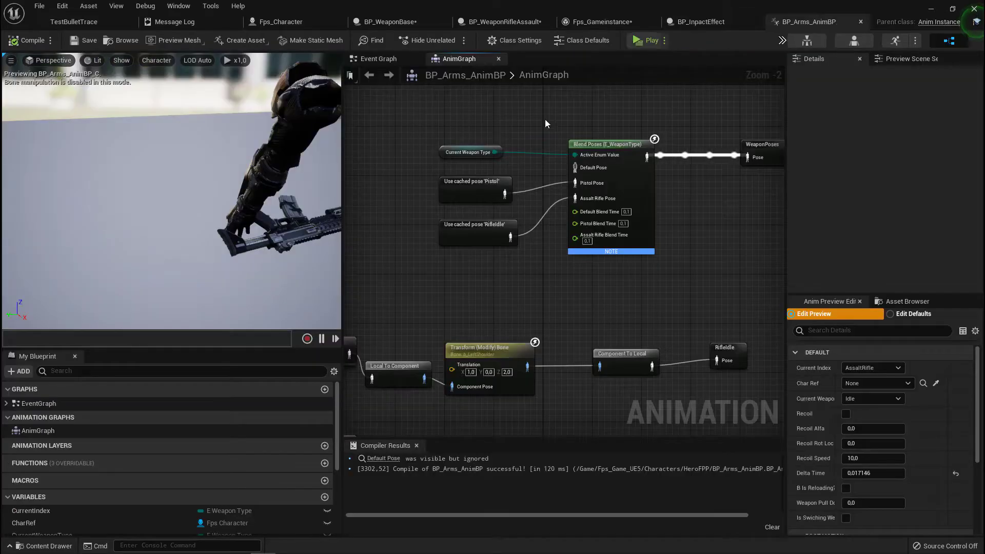
{"action": "scroll", "coordinate": [486, 275], "scroll_direction": "up", "scroll_amount": 2}
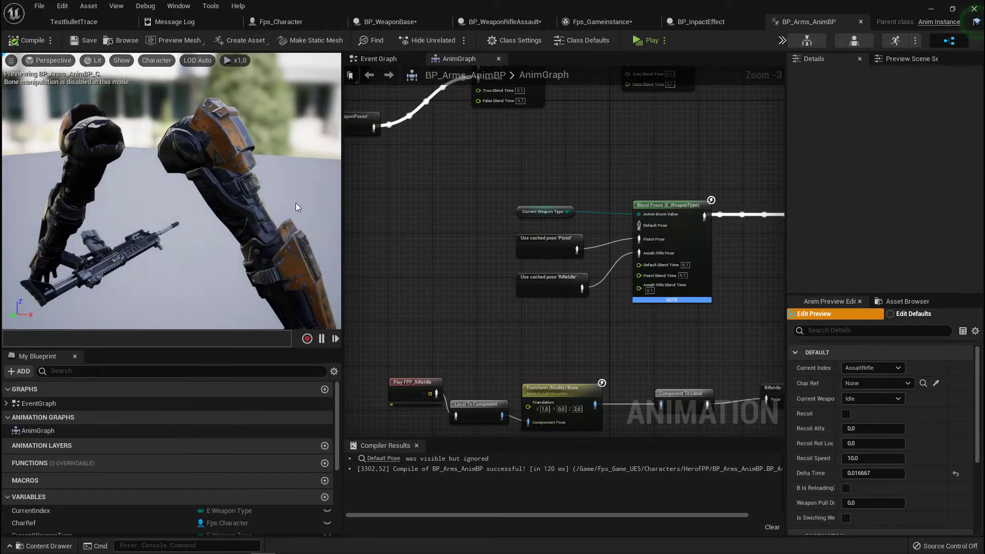
{"action": "mouse_move", "coordinate": [538, 329]}
{"action": "right_mouse_down"}
{"action": "mouse_move", "coordinate": [487, 132]}
{"action": "mouse_move", "coordinate": [531, 151]}
{"action": "right_mouse_up"}
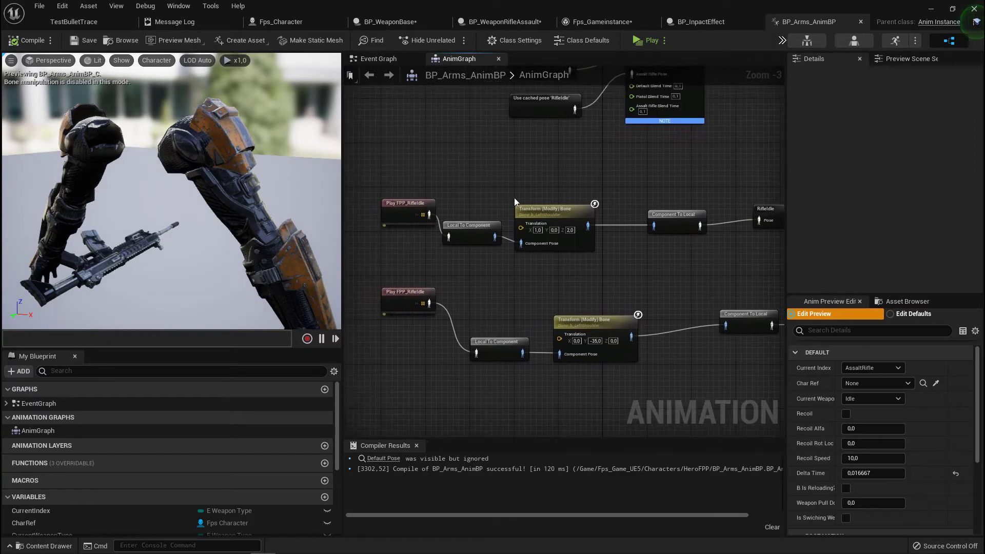
{"action": "right_click_drag", "start_coordinate": [382, 214], "coordinate": [369, 229]}
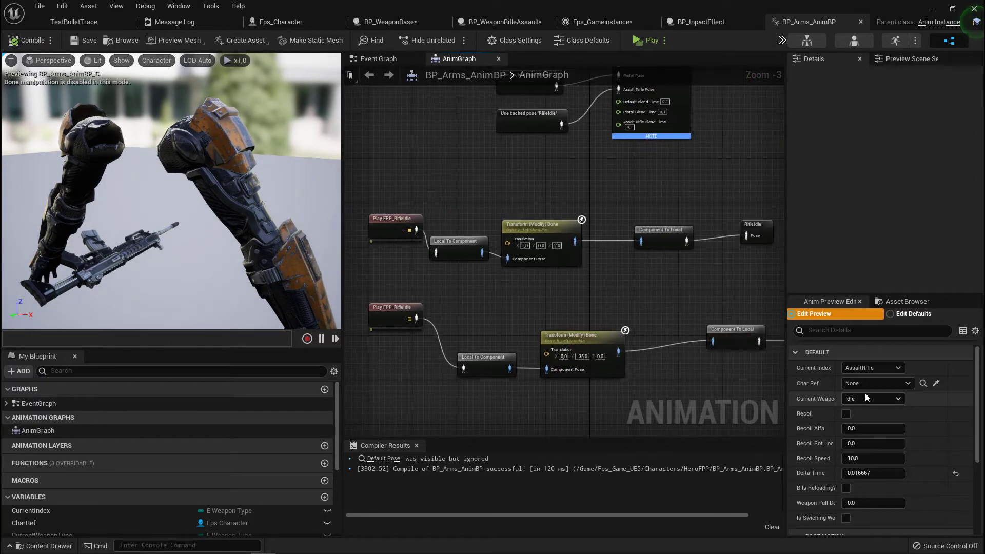
Step: Preview the arms with Current Weapon set to Pistol and open the Fps_Skel skeleton
{"action": "left_click", "coordinate": [867, 398]}
{"action": "left_click", "coordinate": [864, 410]}
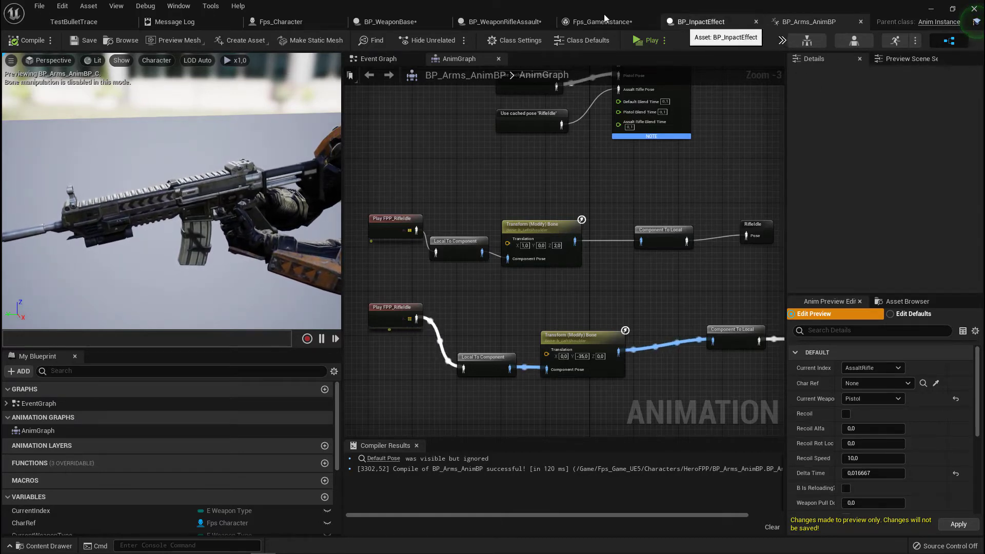
{"action": "left_click", "coordinate": [808, 42]}
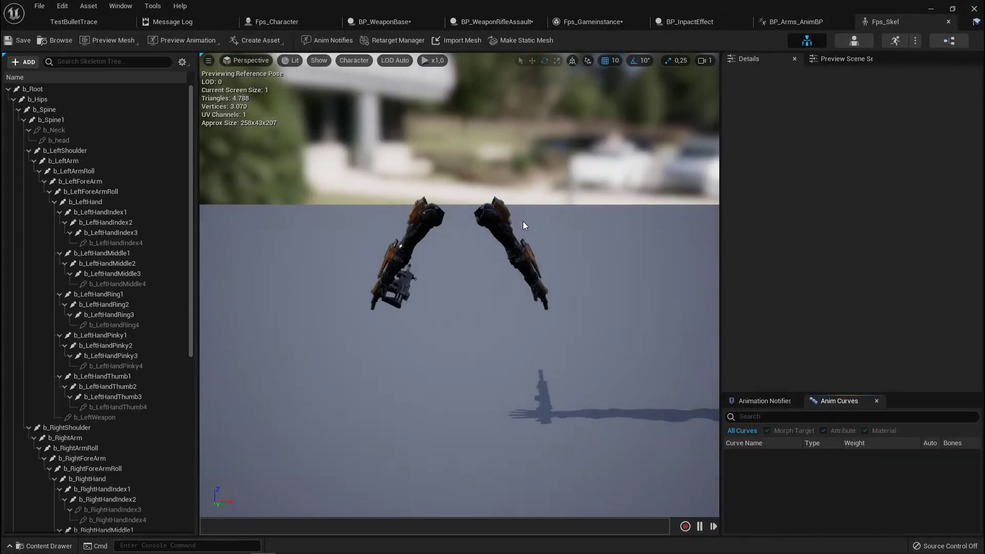
Step: Remove the rifle preview mesh from the Weapon_AssaultRifle socket
{"action": "scroll", "coordinate": [125, 389], "scroll_direction": "down", "scroll_amount": 5}
{"action": "scroll", "coordinate": [119, 395], "scroll_direction": "down", "scroll_amount": 5}
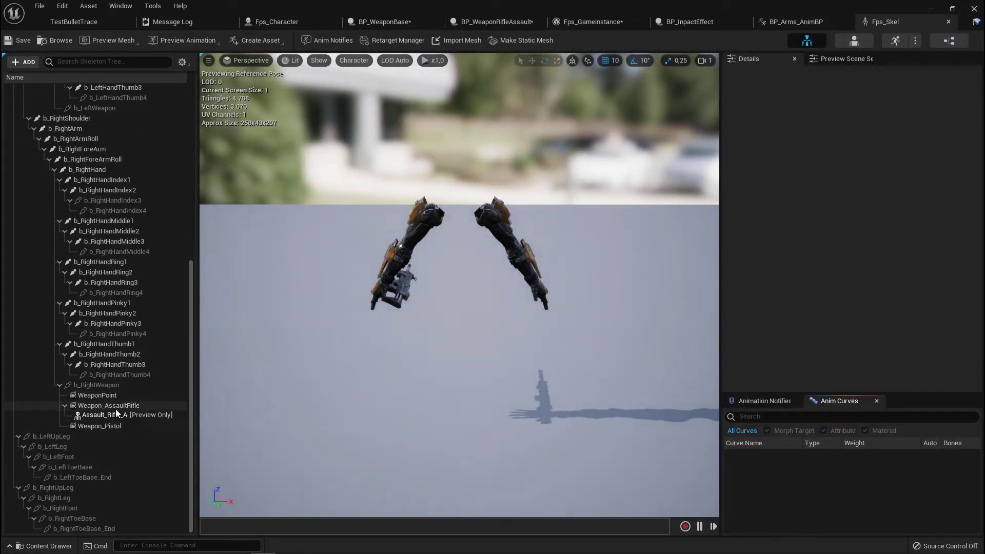
{"action": "right_click", "coordinate": [116, 408]}
{"action": "mouse_move", "coordinate": [171, 446]}
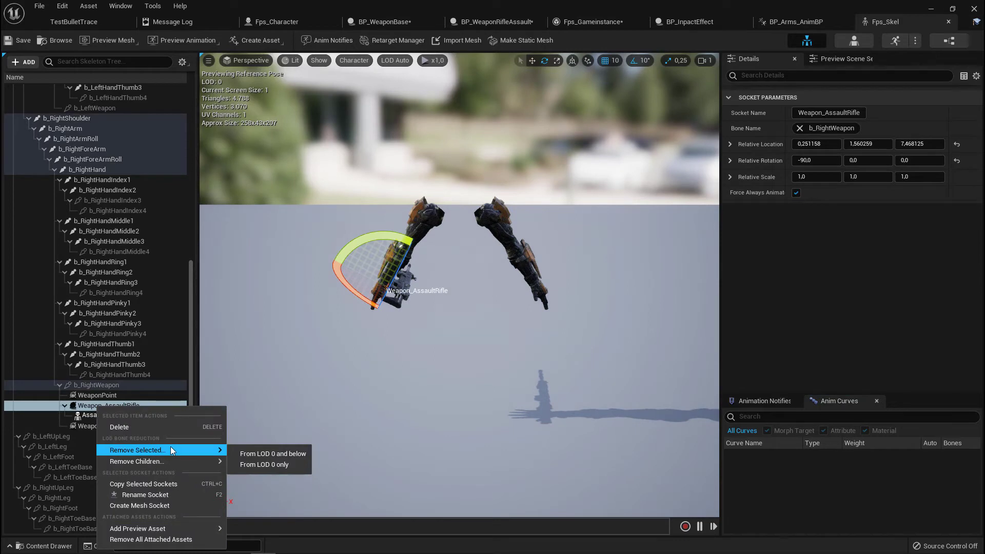
{"action": "left_click", "coordinate": [123, 540]}
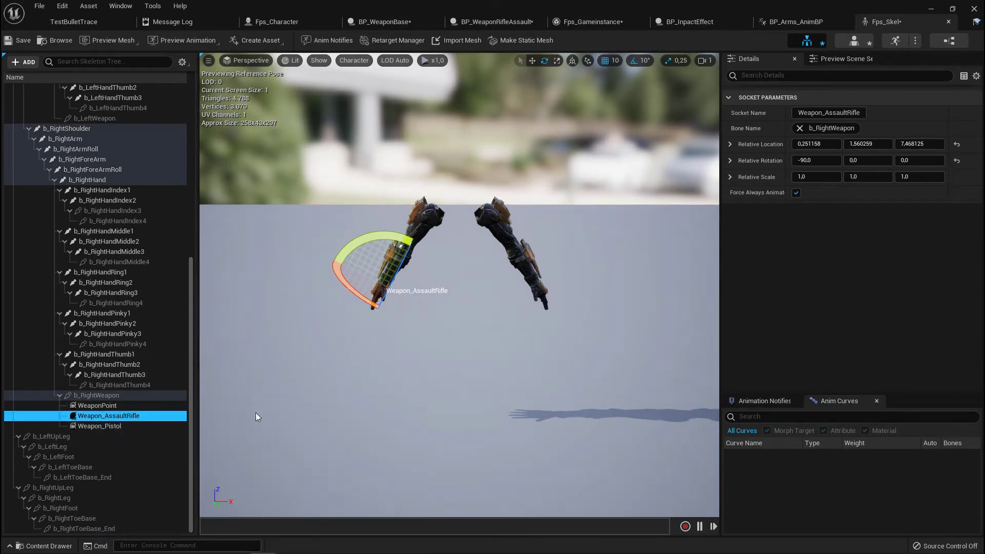
Step: Attach Pistols_A as a preview mesh on the Weapon_Pistol socket
{"action": "left_click", "coordinate": [106, 426]}
{"action": "right_click", "coordinate": [106, 425]}
{"action": "mouse_move", "coordinate": [152, 406]}
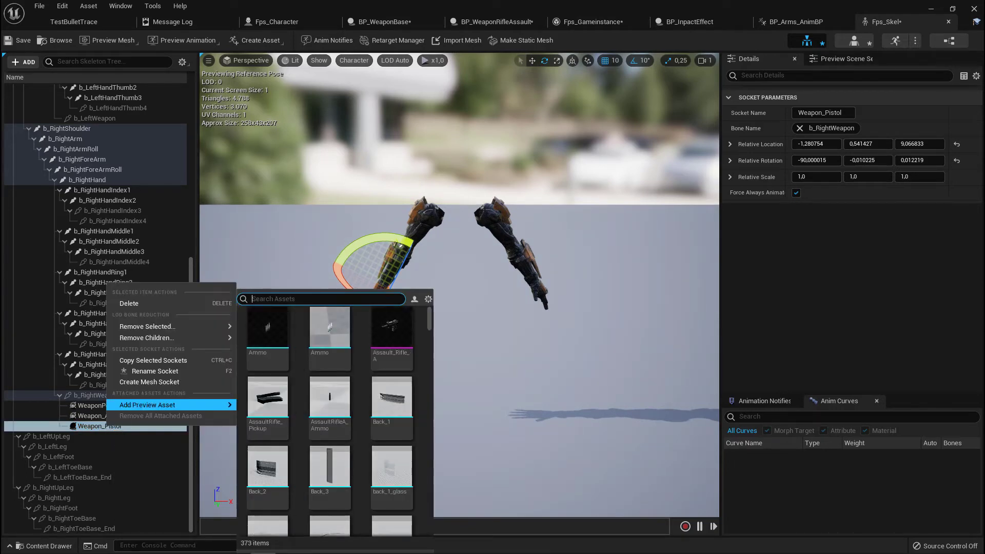
{"action": "type", "text": "pisto"}
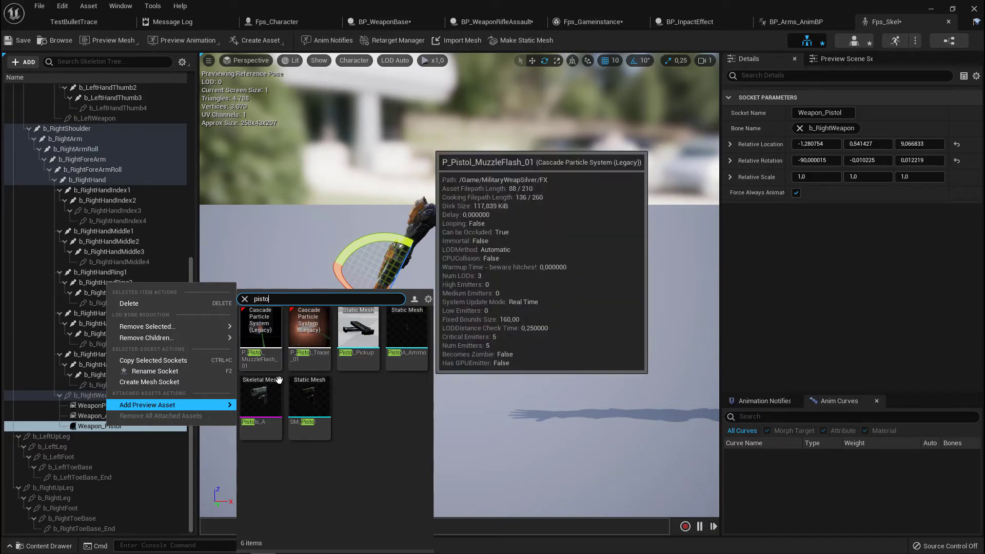
{"action": "left_click", "coordinate": [269, 399]}
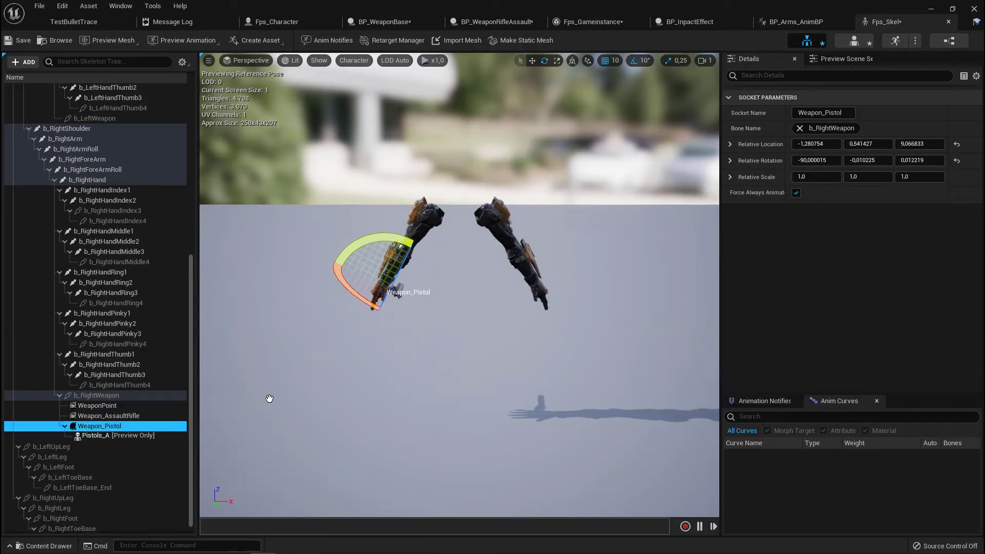
Step: Save the skeleton, close BP_Arms_AnimBP, and return to TestBulletTrace
{"action": "left_click", "coordinate": [23, 45]}
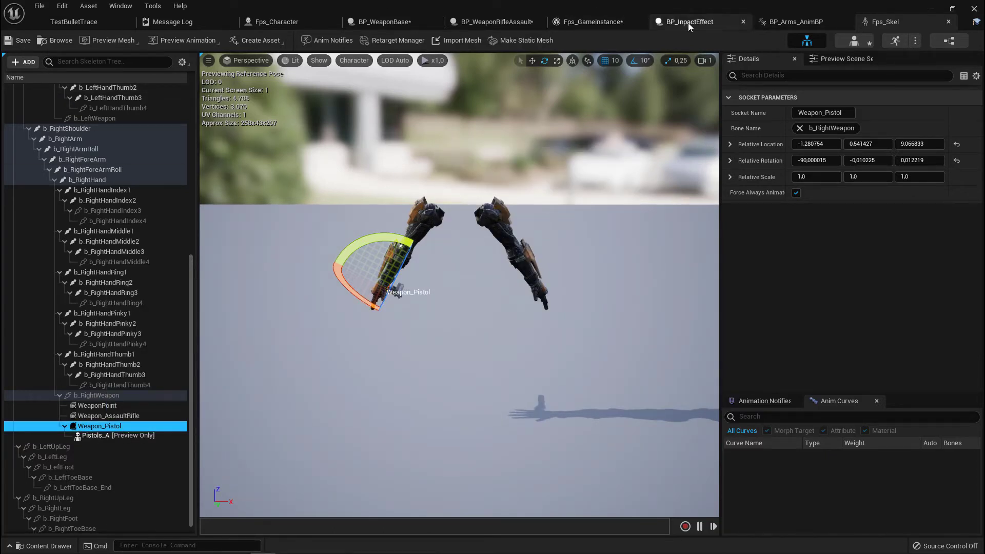
{"action": "left_click", "coordinate": [846, 21]}
{"action": "left_click", "coordinate": [81, 23]}
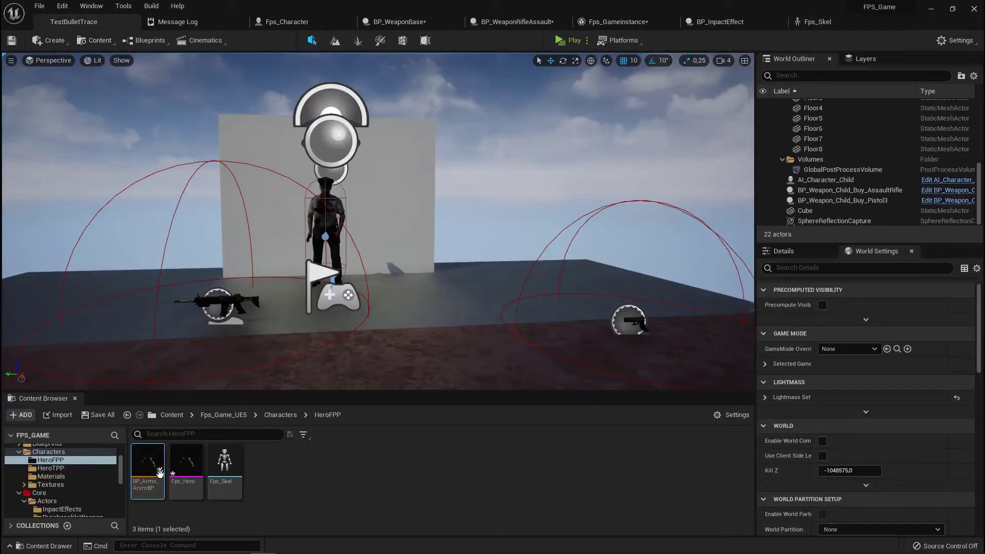
Step: Make Pistol the class default Current Weapon in BP_Arms_AnimBP
{"action": "double_click", "coordinate": [146, 471]}
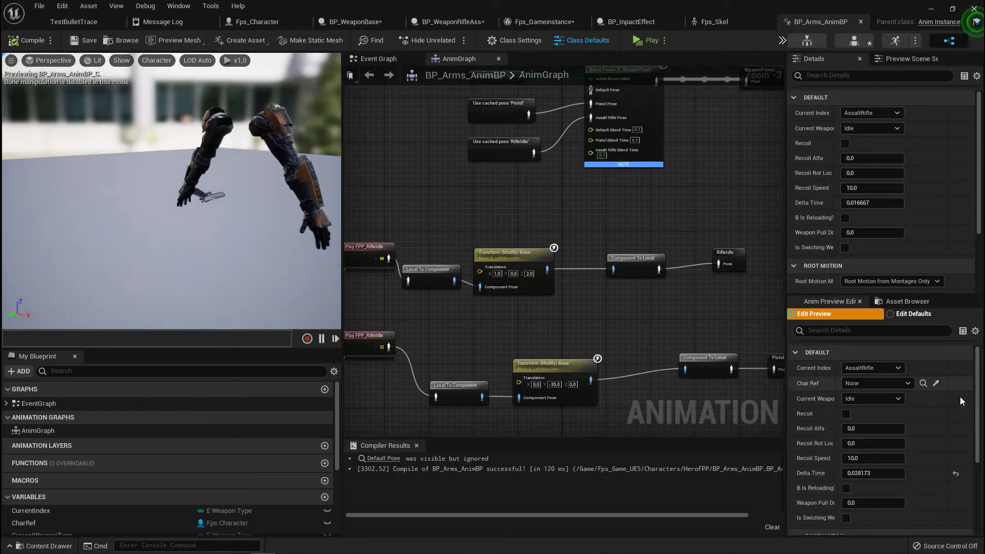
{"action": "left_click", "coordinate": [865, 399]}
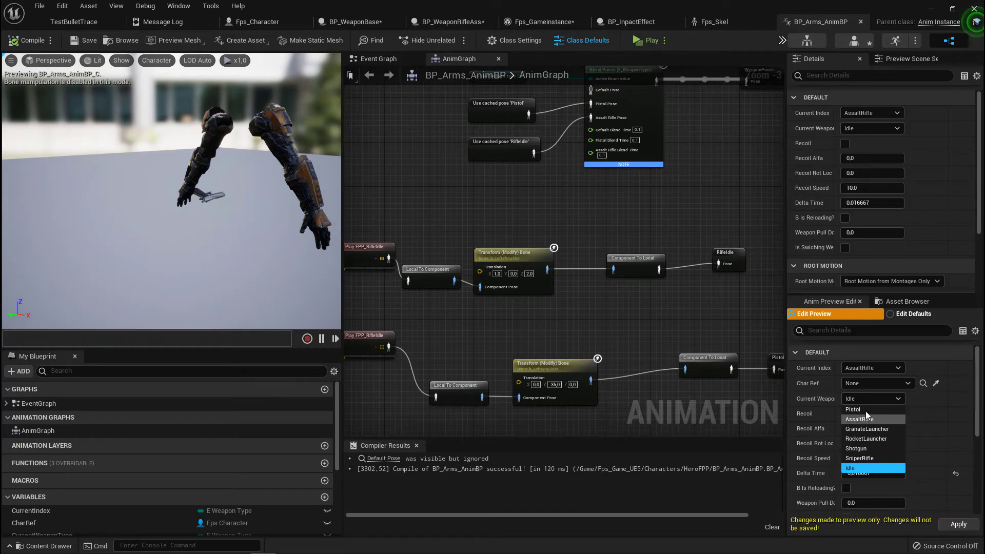
{"action": "left_click", "coordinate": [866, 410]}
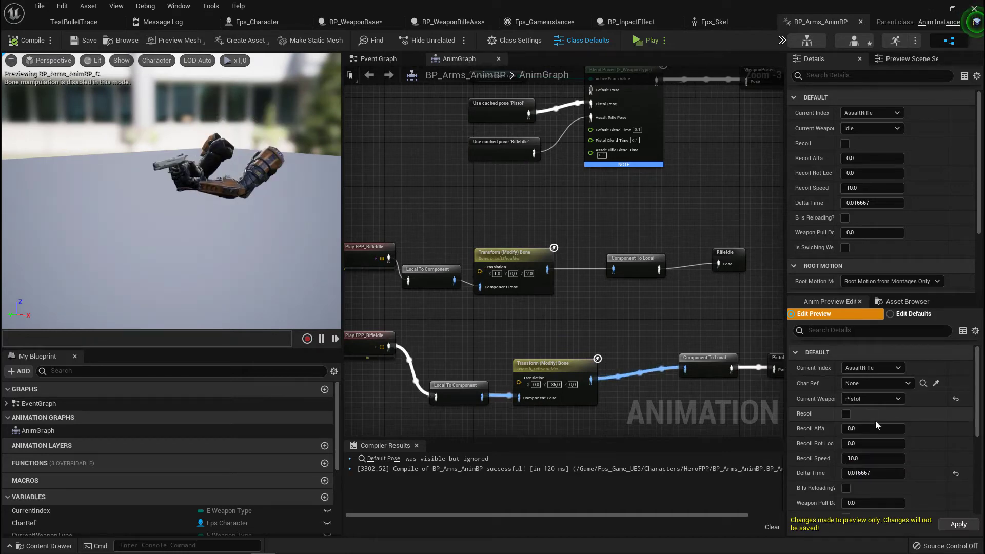
{"action": "left_click", "coordinate": [958, 524]}
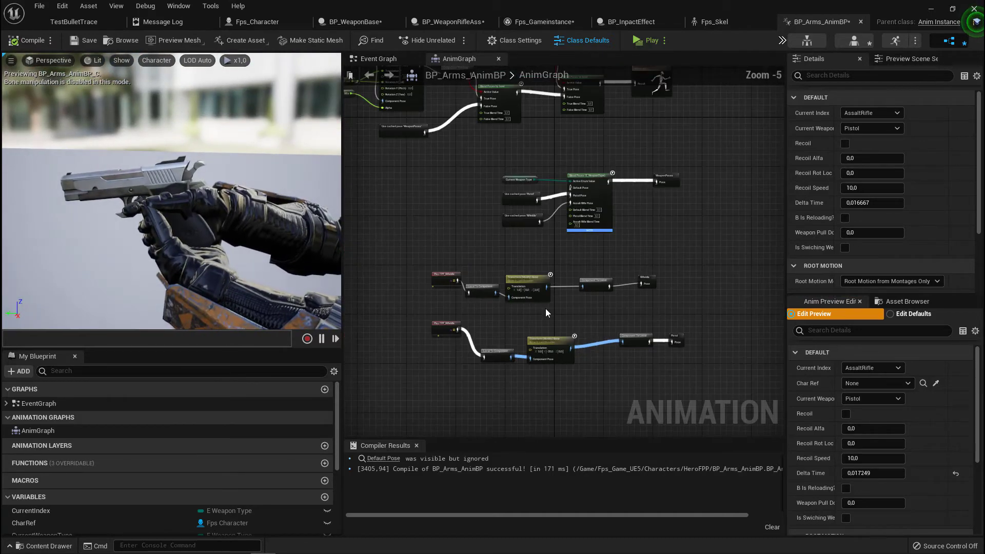
Step: Duplicate the left-shoulder Transform (Modify) Bone node and shift Component To Local to make room
{"action": "right_click_drag", "start_coordinate": [494, 325], "coordinate": [373, 341]}
{"action": "scroll", "coordinate": [754, 405], "scroll_direction": "up", "scroll_amount": 3}
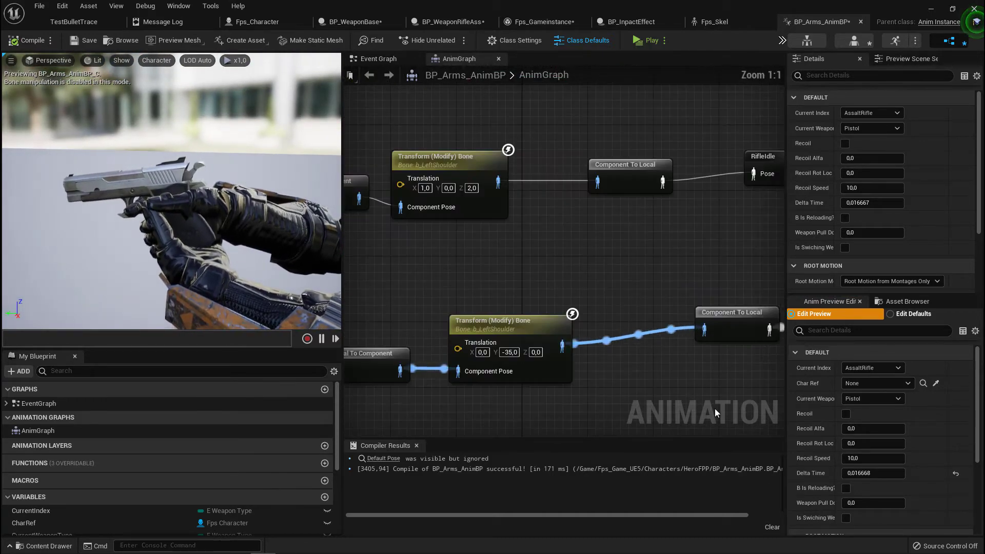
{"action": "right_click_drag", "start_coordinate": [715, 408], "coordinate": [403, 334]}
{"action": "scroll", "coordinate": [432, 310], "scroll_direction": "down", "scroll_amount": 2}
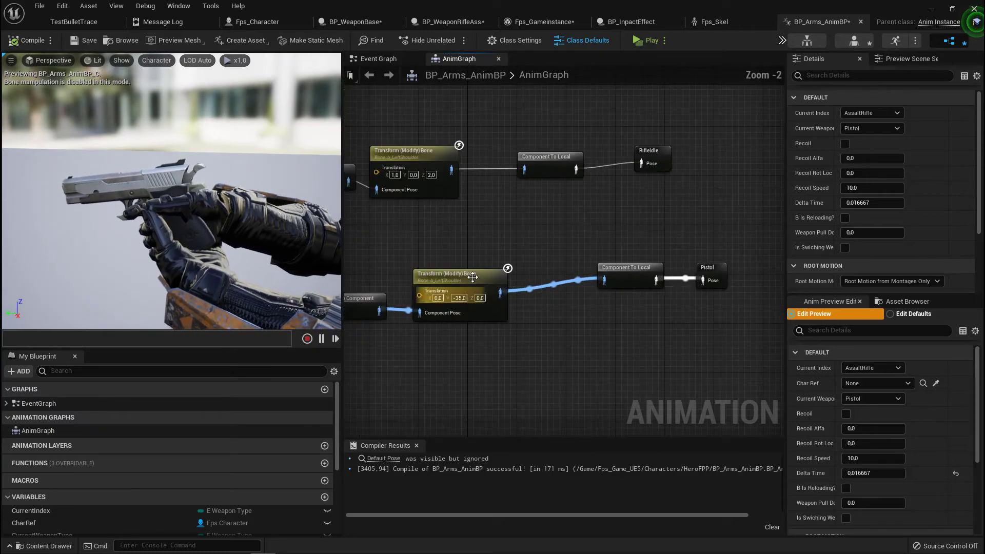
{"action": "left_click", "coordinate": [459, 266]}
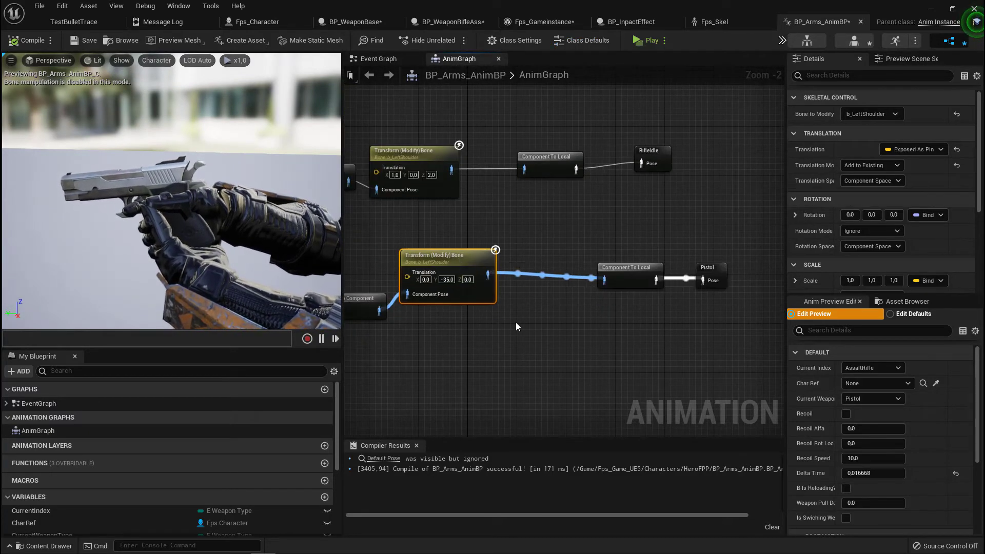
{"action": "left_click_drag", "start_coordinate": [553, 339], "coordinate": [523, 309]}
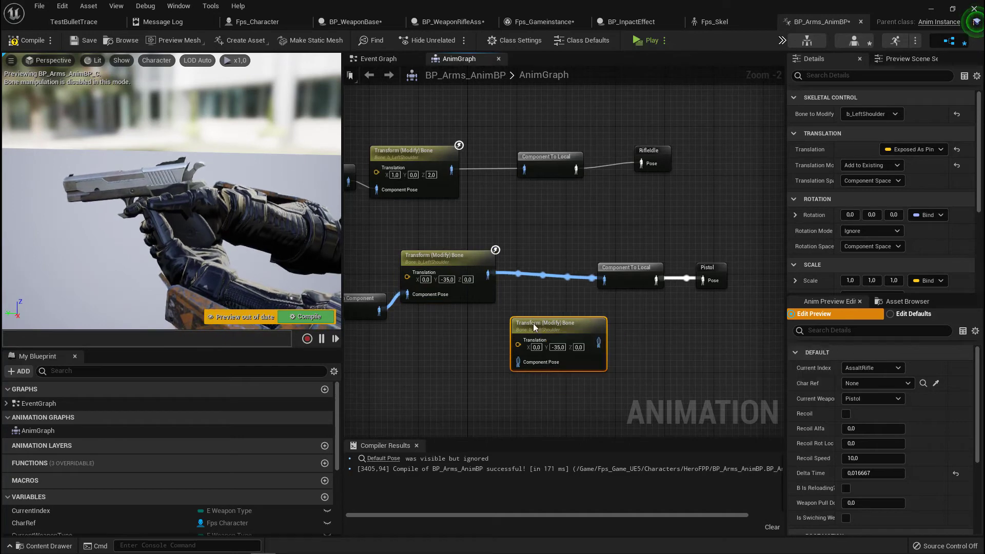
{"action": "mouse_move", "coordinate": [643, 247]}
{"action": "left_mouse_down"}
{"action": "mouse_move", "coordinate": [694, 290]}
{"action": "mouse_move", "coordinate": [707, 262]}
{"action": "mouse_move", "coordinate": [692, 280]}
{"action": "left_mouse_up"}
{"action": "left_click", "coordinate": [630, 272], "text": "ctrl"}
{"action": "scroll", "coordinate": [569, 329], "scroll_direction": "up", "scroll_amount": 2}
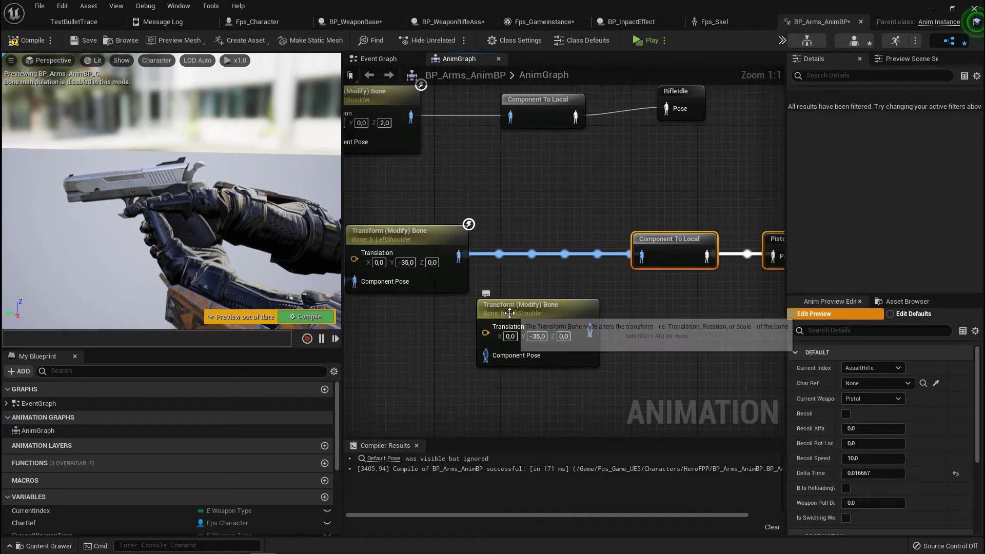
Step: Set the copy to b_RightShoulder, chain it between the left-shoulder node and Component To Local, and compile
{"action": "left_click", "coordinate": [512, 335]}
{"action": "left_click", "coordinate": [877, 114]}
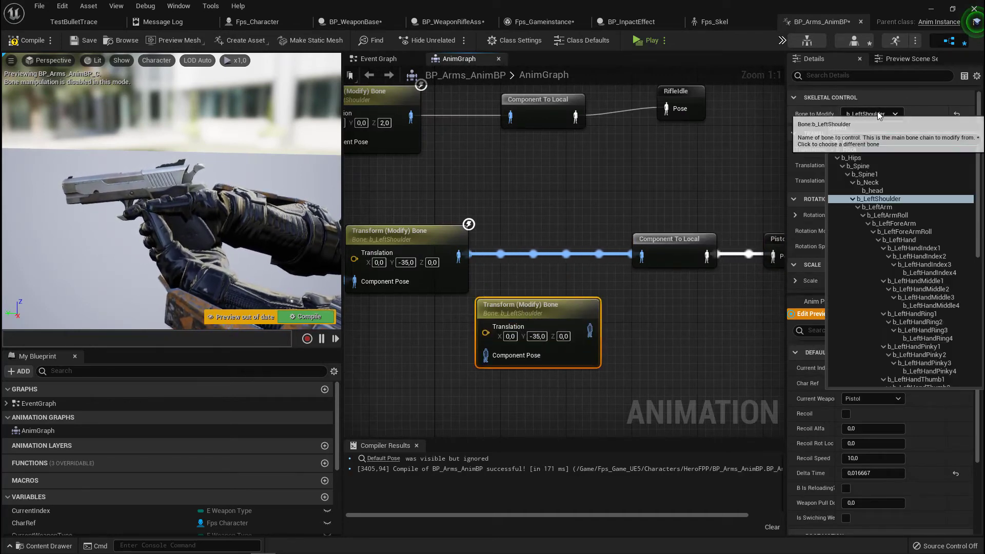
{"action": "type", "text": "sho"}
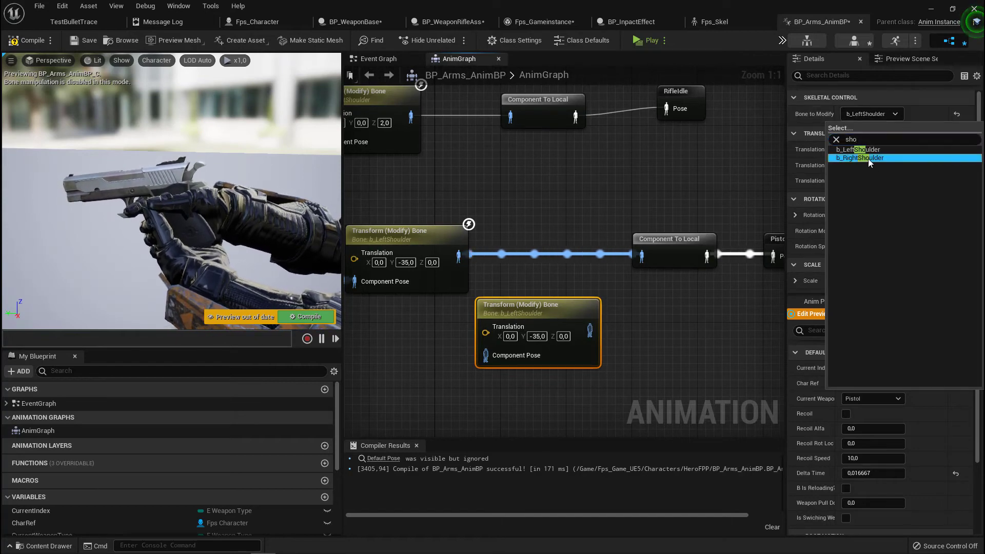
{"action": "left_click", "coordinate": [868, 158]}
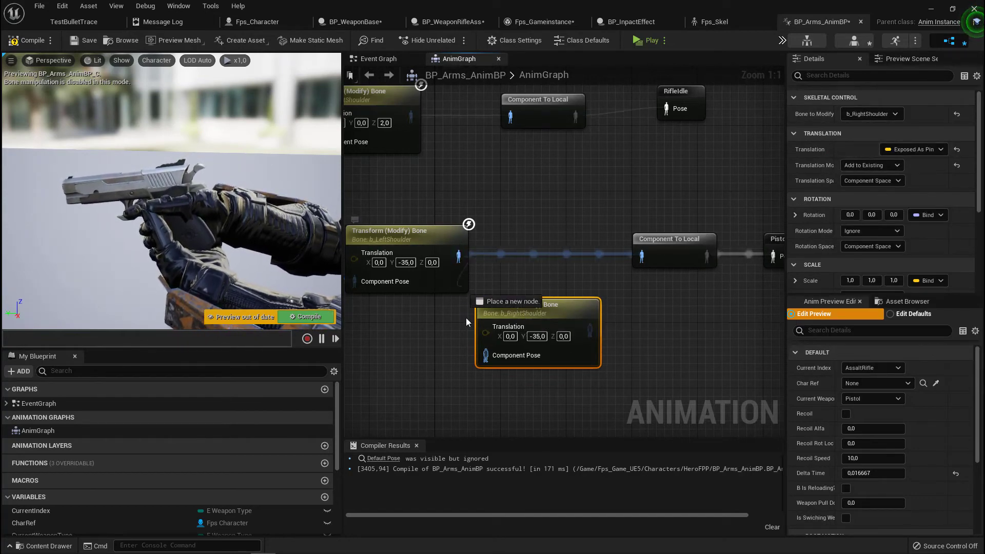
{"action": "left_click_drag", "start_coordinate": [488, 364], "coordinate": [486, 355]}
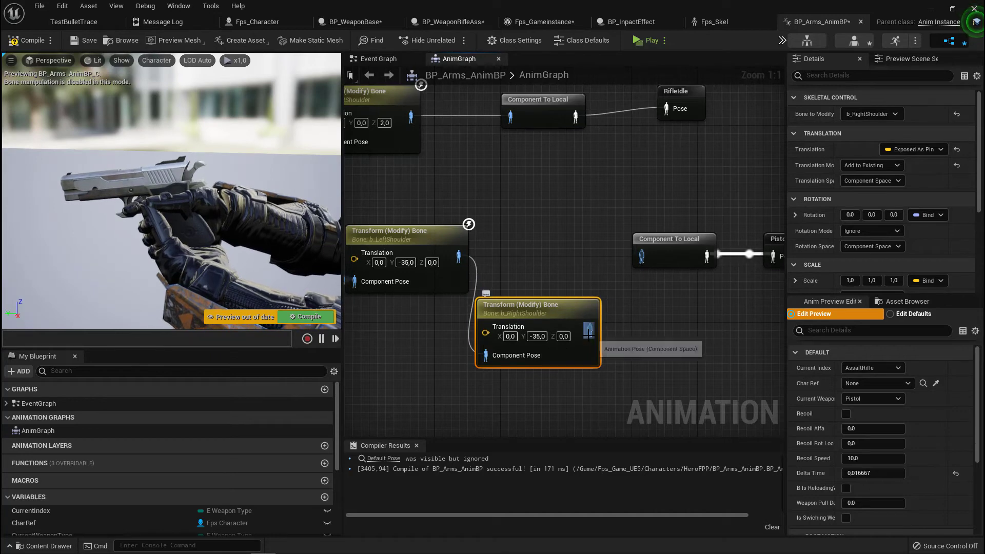
{"action": "left_click_drag", "start_coordinate": [588, 334], "coordinate": [642, 260]}
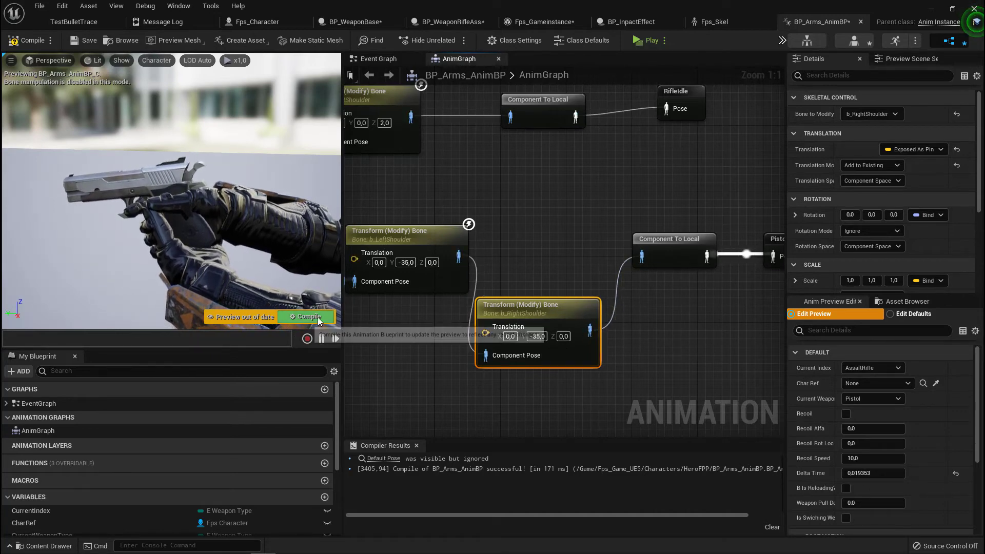
{"action": "left_click", "coordinate": [313, 319]}
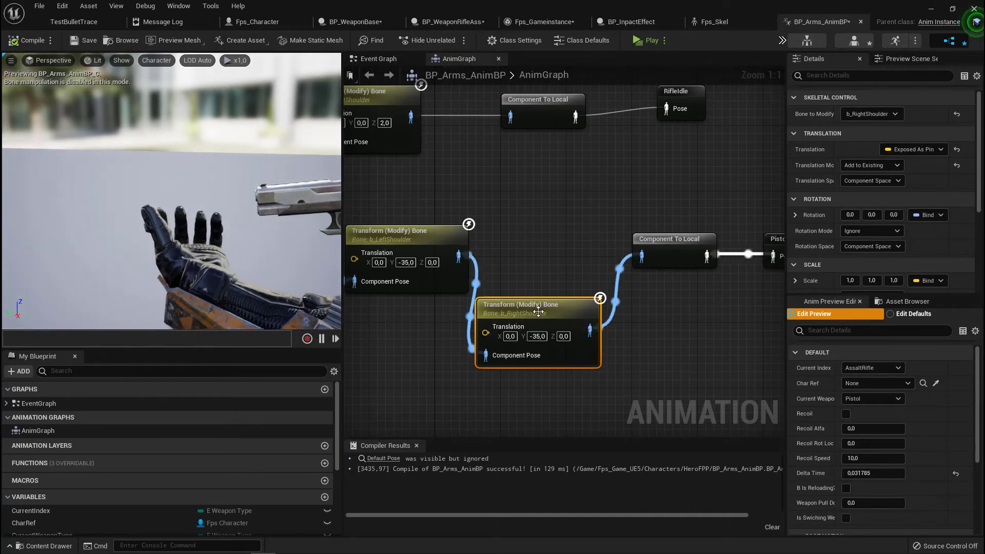
{"action": "left_click_drag", "start_coordinate": [538, 311], "coordinate": [546, 181]}
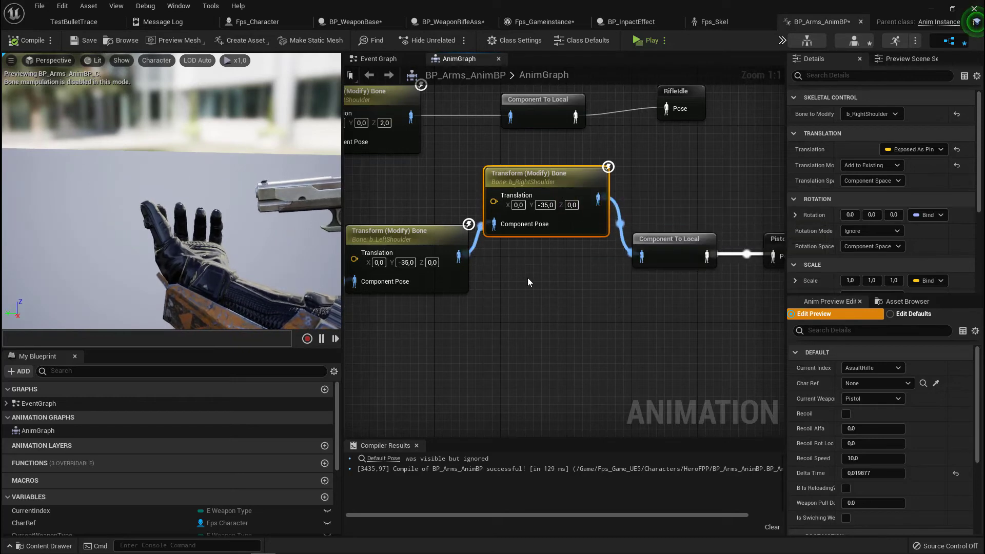
Step: Change the b_RightShoulder node's Translation Y from -35 to 20
{"action": "right_click_drag", "start_coordinate": [527, 281], "coordinate": [506, 321]}
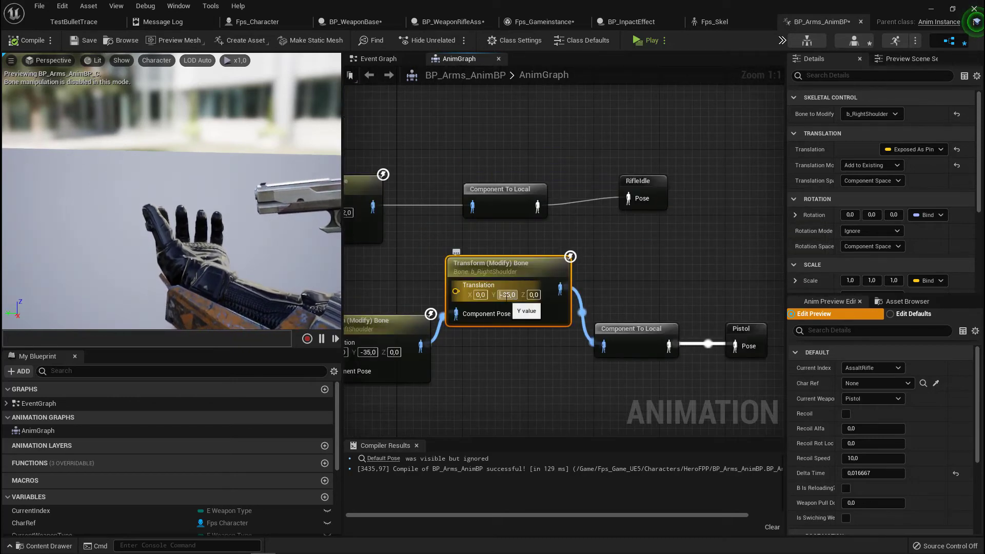
{"action": "left_click", "coordinate": [506, 297]}
{"action": "type", "text": "0"}
{"action": "key", "text": "Return"}
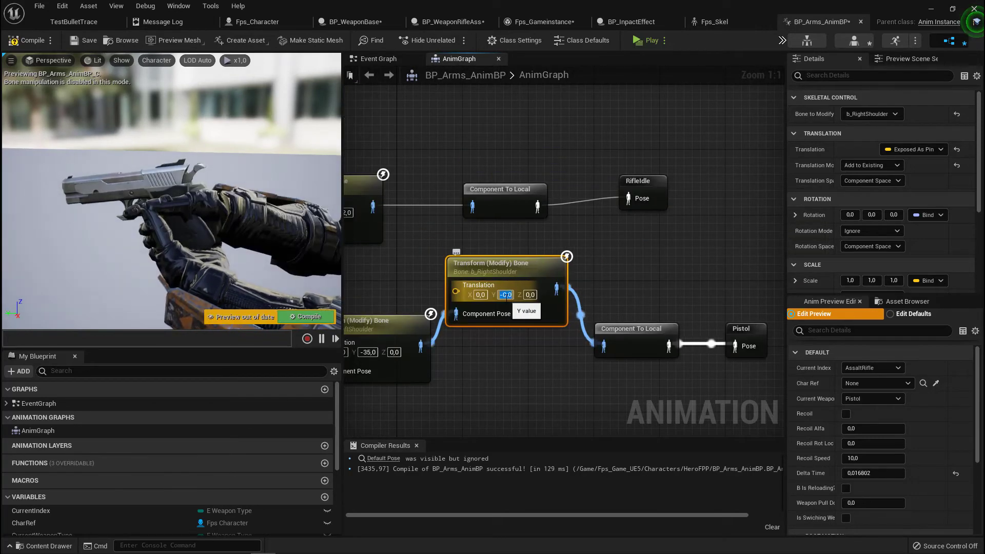
{"action": "right_click_drag", "start_coordinate": [547, 354], "coordinate": [562, 347]}
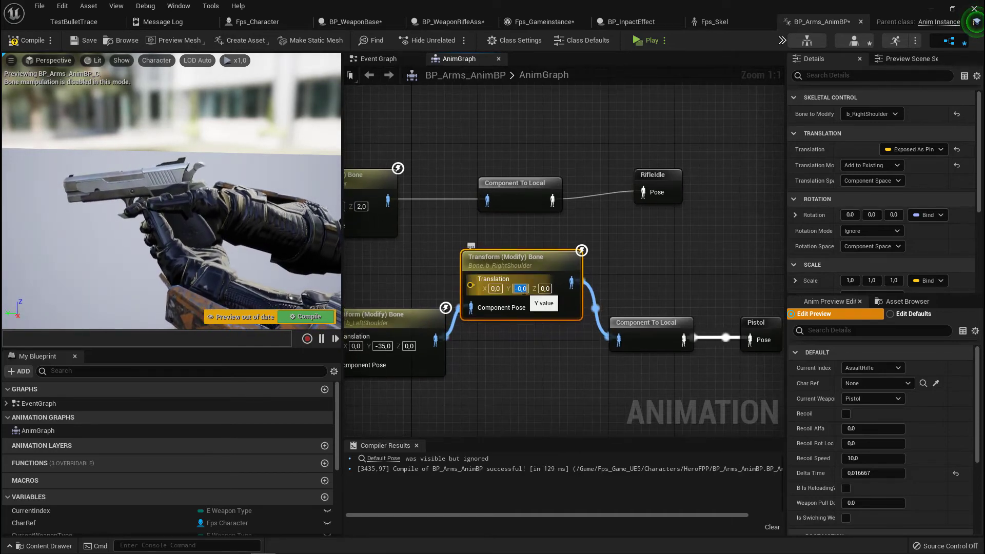
{"action": "type", "text": "20"}
{"action": "key", "text": "Return"}
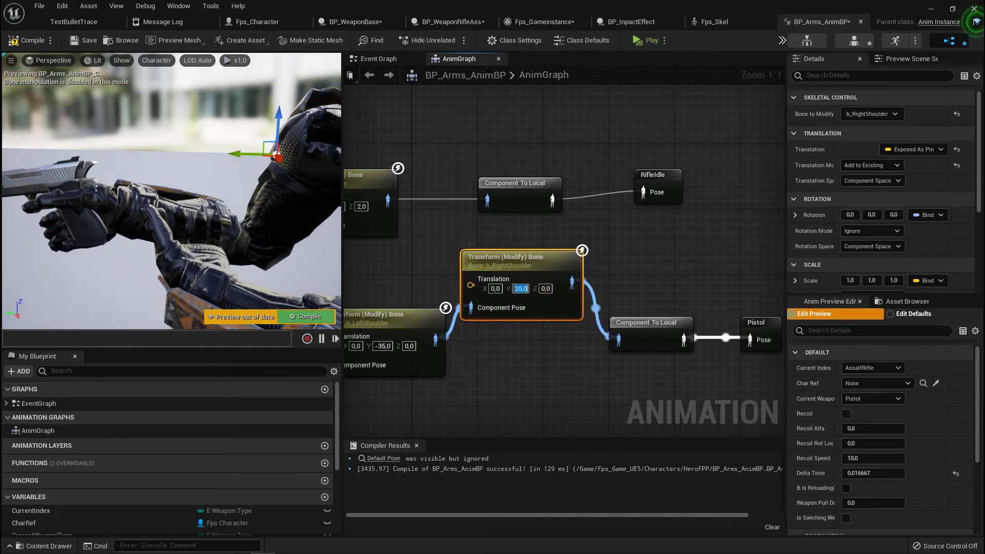
Step: Set the b_LeftShoulder Translation Y to -13, then compile and save BP_Arms_AnimBP
{"action": "right_click_drag", "start_coordinate": [534, 370], "coordinate": [709, 355]}
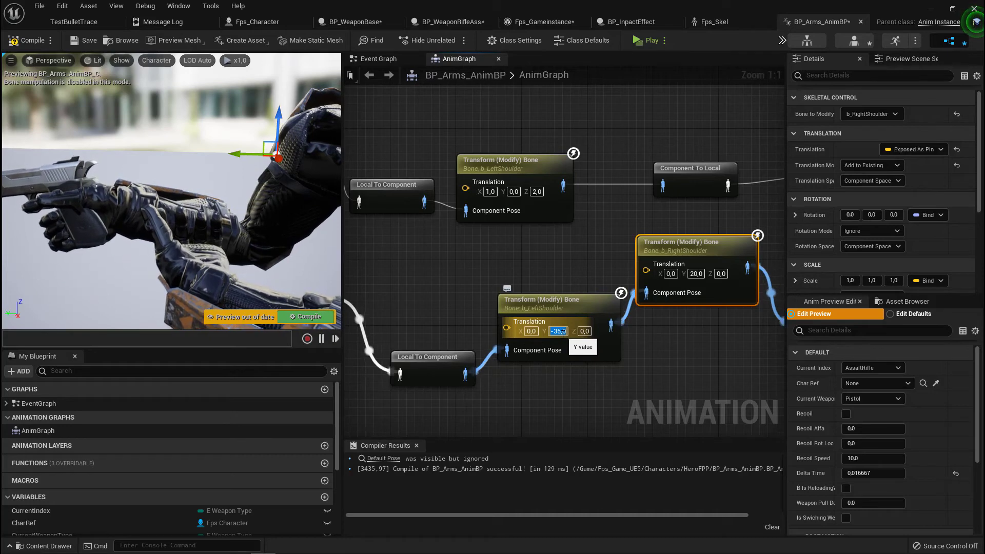
{"action": "key", "text": "Return"}
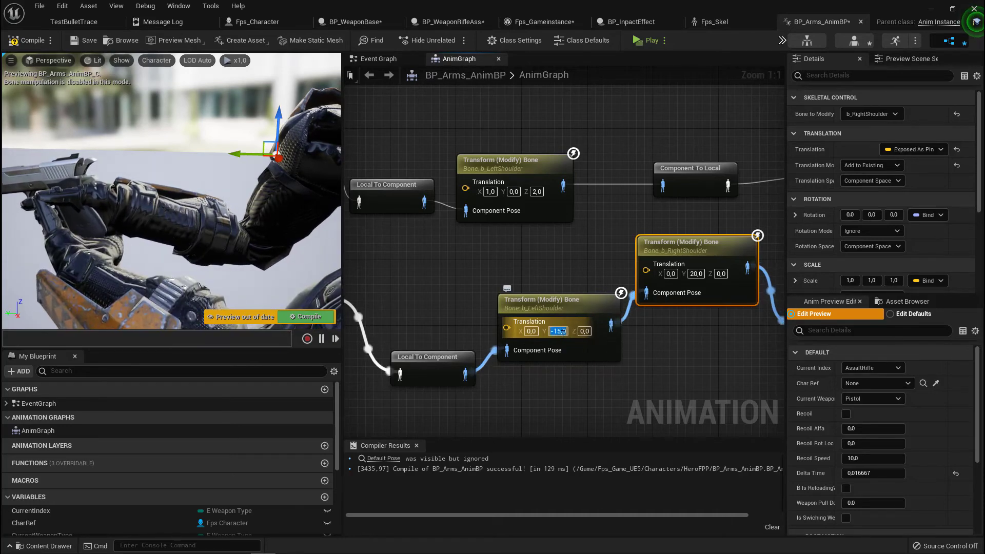
{"action": "type", "text": "-"}
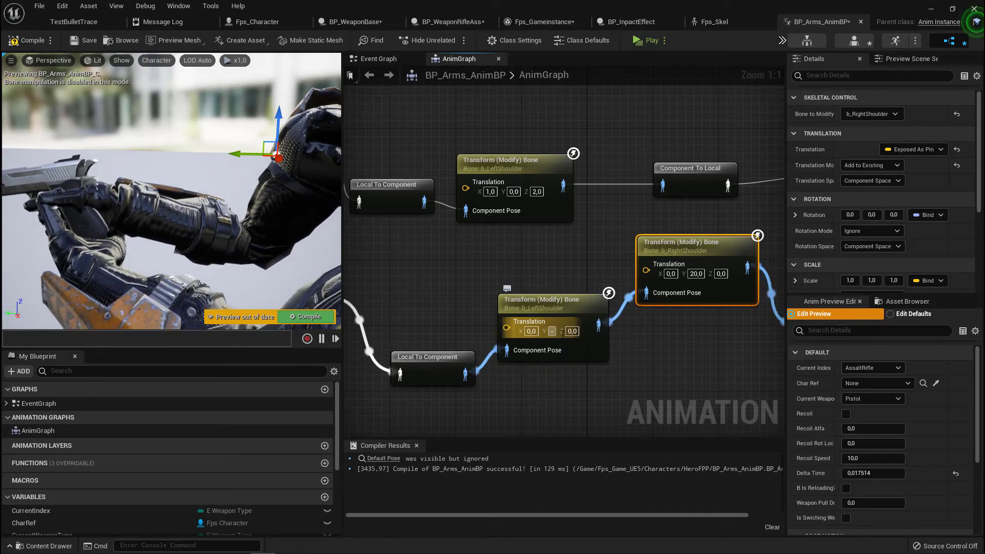
{"action": "type", "text": "13"}
{"action": "key", "text": "Return"}
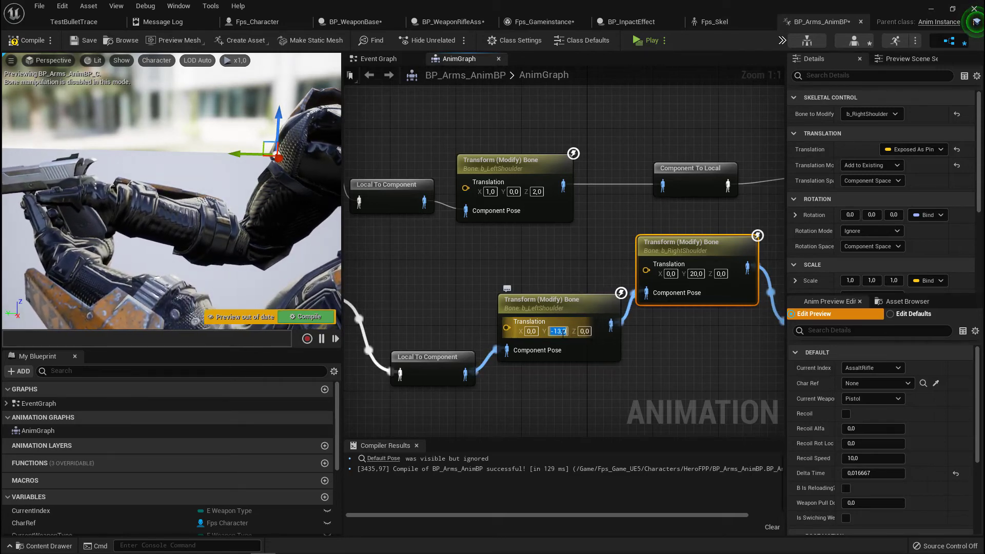
{"action": "left_click", "coordinate": [26, 44]}
{"action": "key", "text": "ctrl+s"}
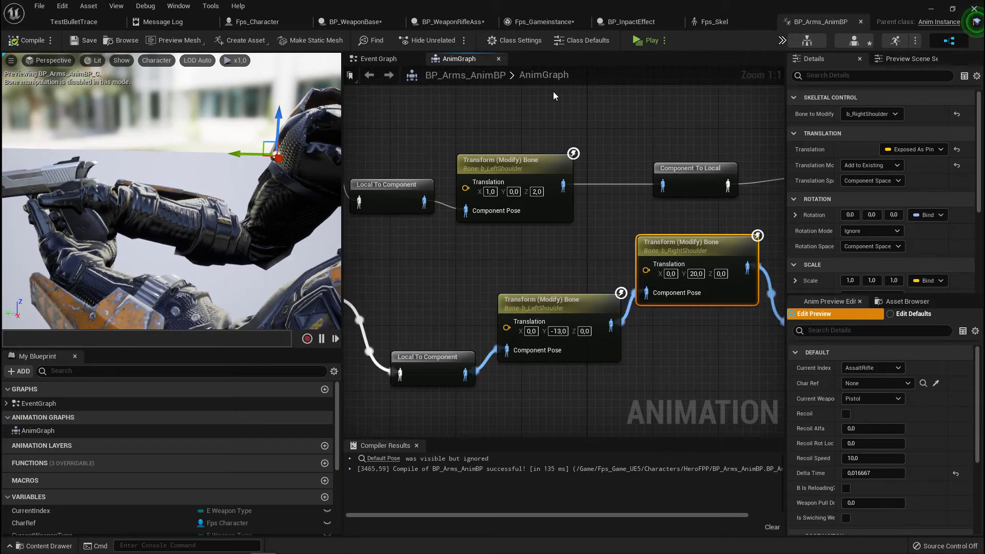
Step: Set FPS_SkeletalArms Location X to -20 in Fps_Character, compile, save, and start a play-test
{"action": "left_click", "coordinate": [269, 23]}
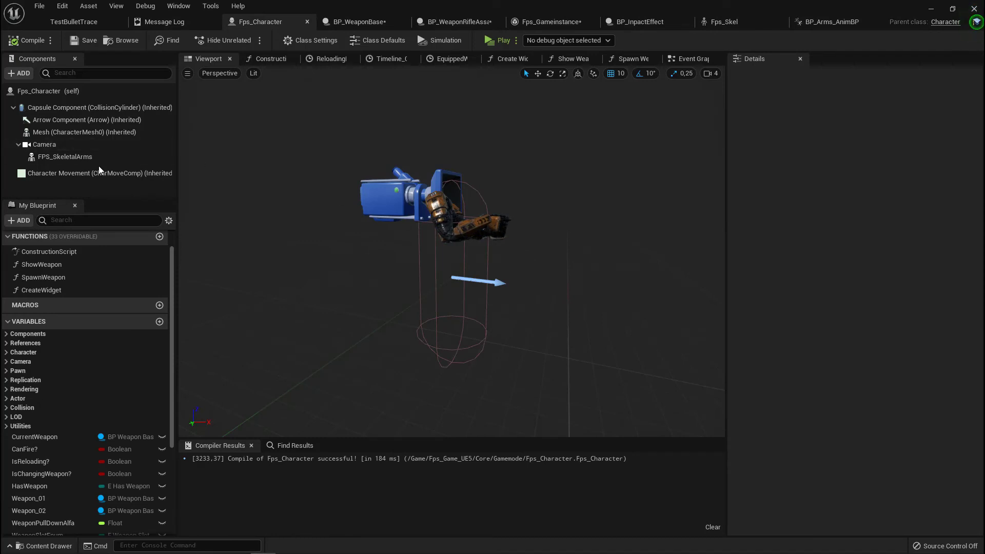
{"action": "left_click", "coordinate": [34, 157]}
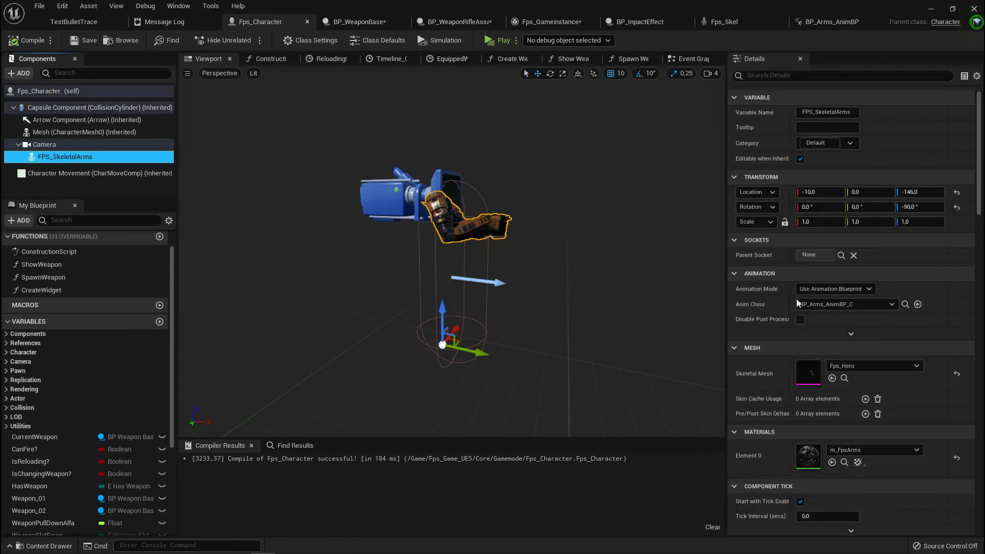
{"action": "left_click", "coordinate": [831, 194]}
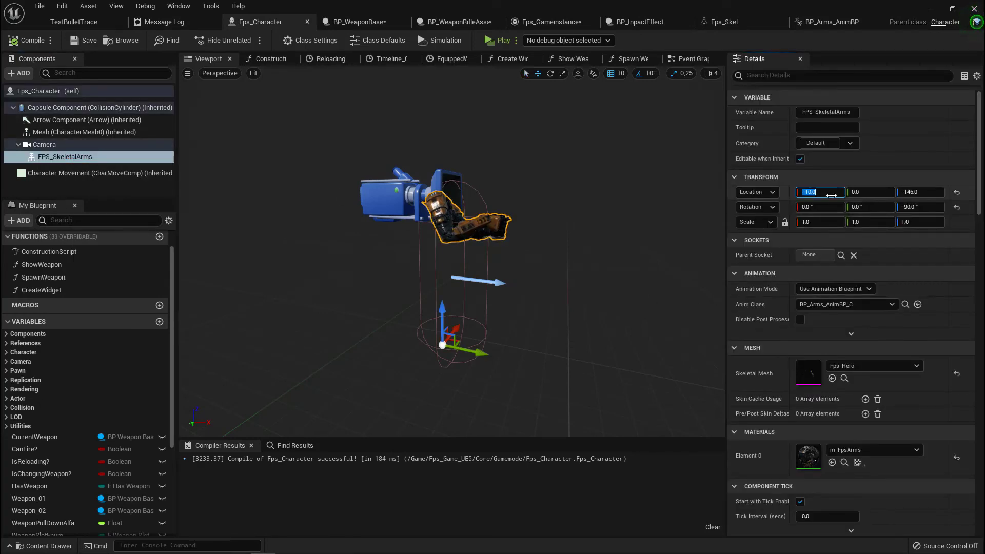
{"action": "type", "text": "-"}
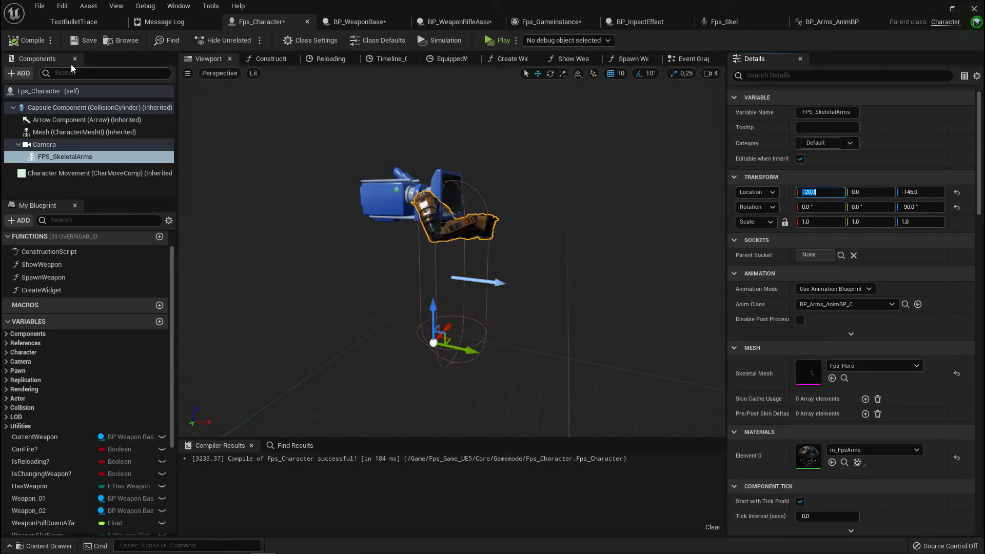
{"action": "left_click", "coordinate": [21, 45]}
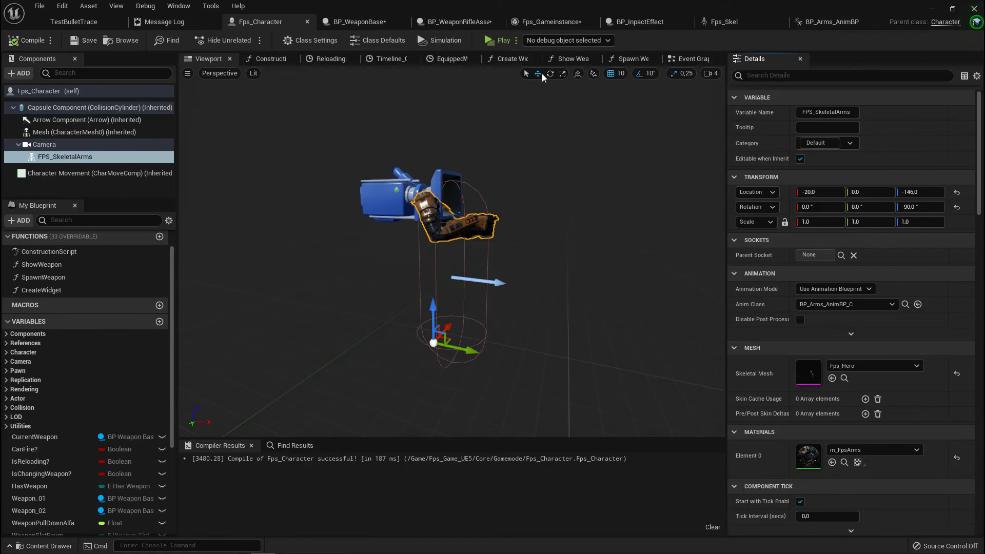
{"action": "left_click", "coordinate": [502, 41]}
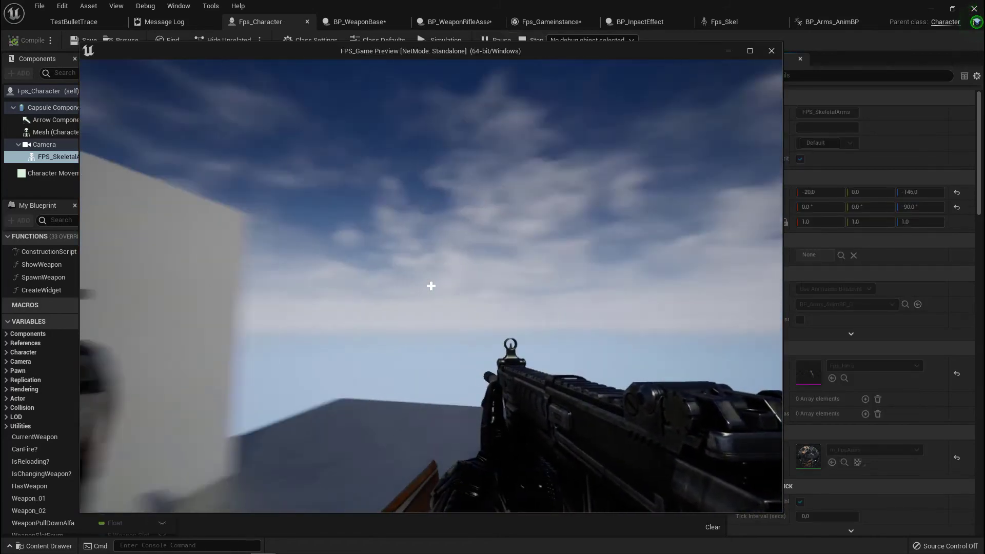
Step: Fire the rifle, switch to the pistol with key 2, and shoot at the police NPC
{"action": "left_click", "coordinate": [431, 286]}
{"action": "key", "text": "2"}
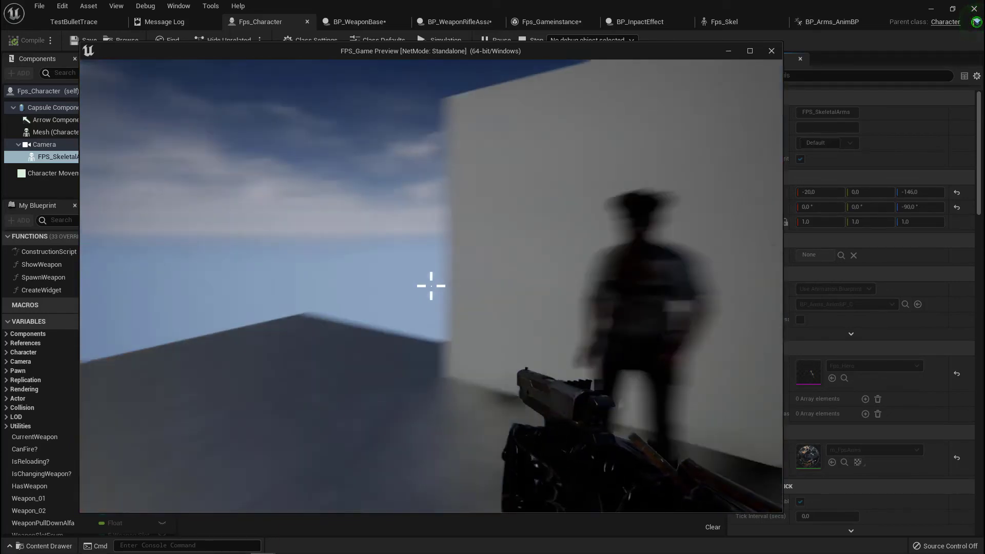
{"action": "left_click", "coordinate": [431, 285]}
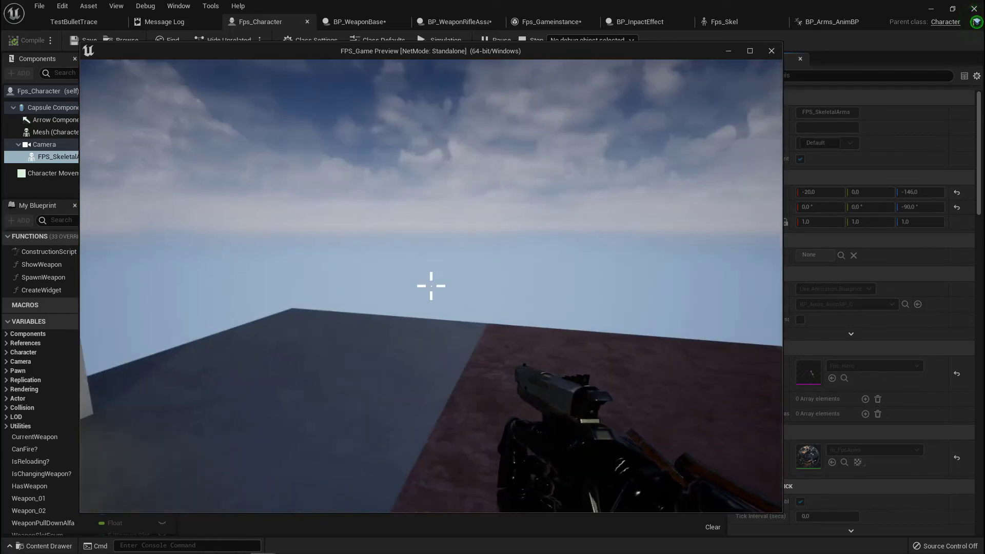
{"action": "left_click", "coordinate": [431, 286]}
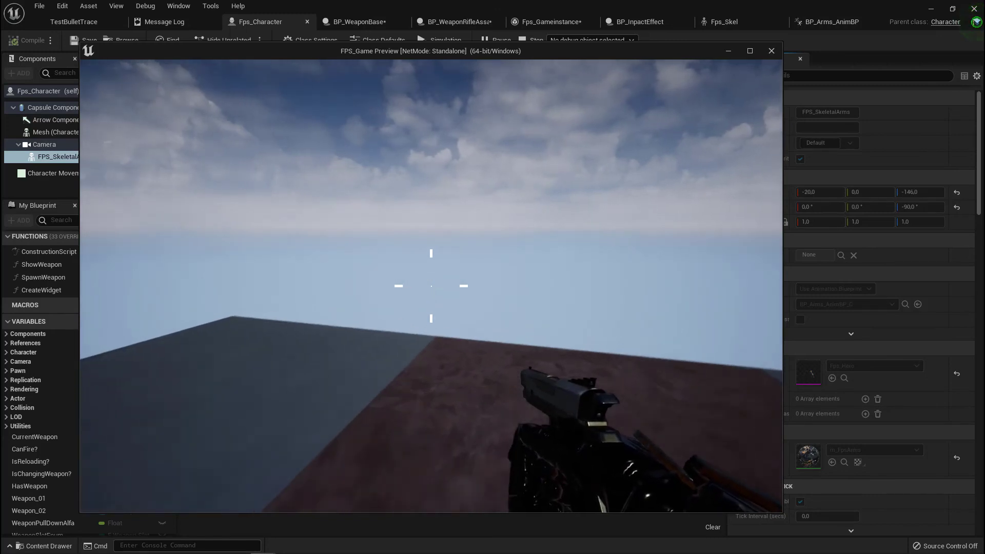
{"action": "left_click", "coordinate": [431, 285]}
{"action": "key", "text": "w"}
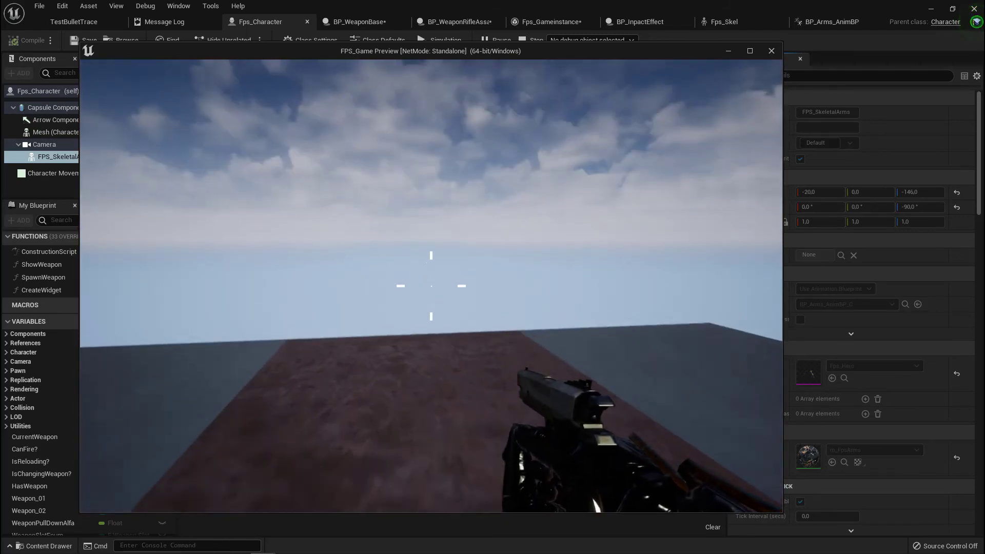
{"action": "key", "text": "Escape"}
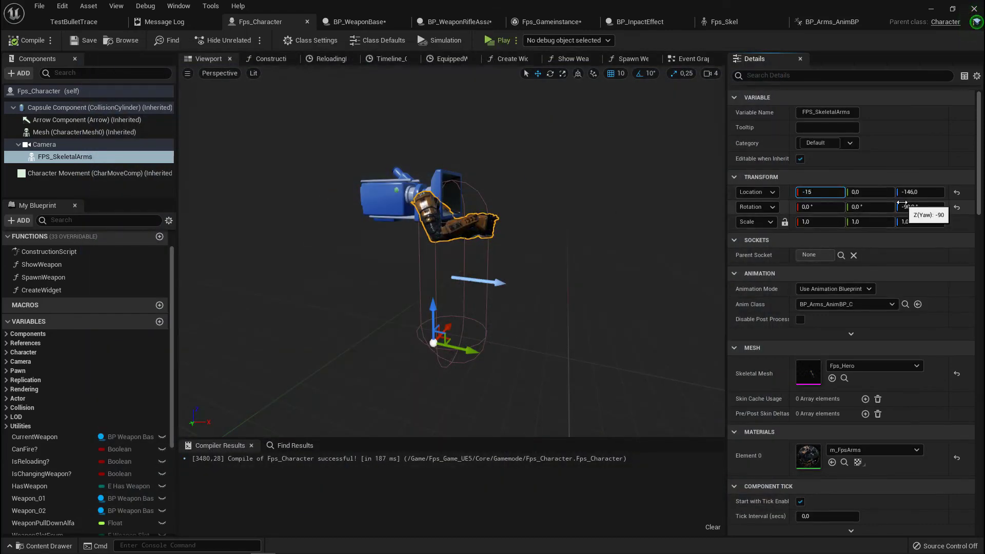
Step: Compile Fps_Character with the arms at X -15, then briefly play-test switching to the pistol
{"action": "left_click", "coordinate": [25, 44]}
{"action": "left_click", "coordinate": [499, 44]}
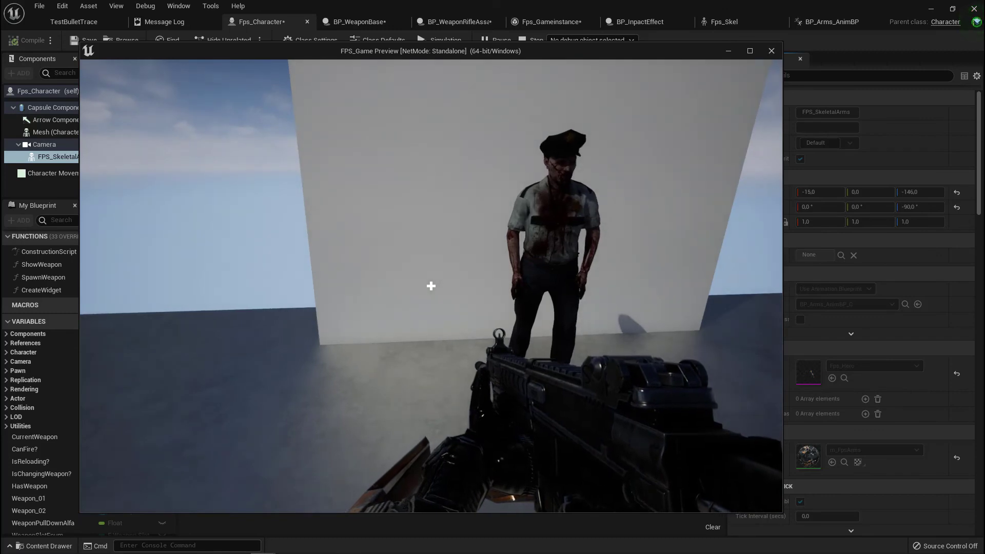
{"action": "key", "text": "2"}
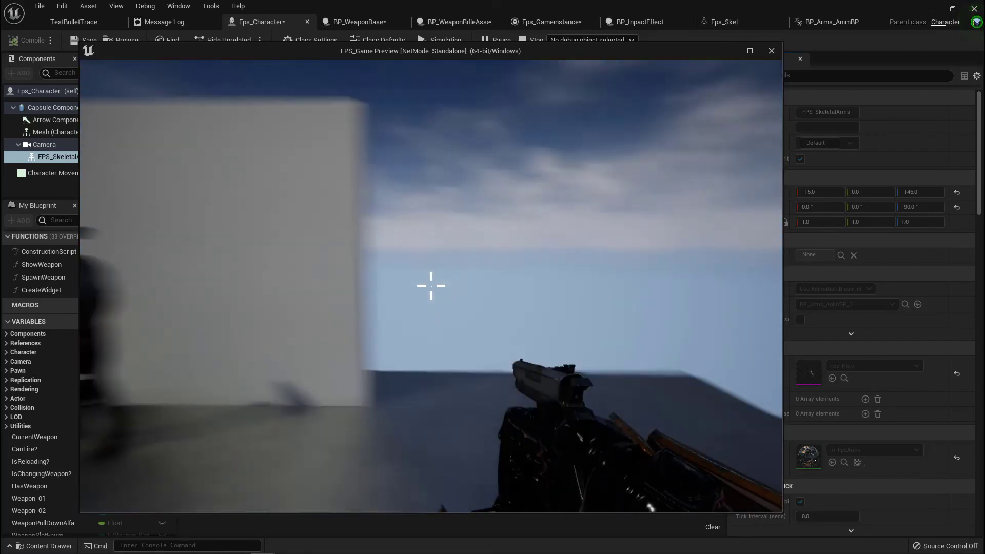
{"action": "key", "text": "Escape"}
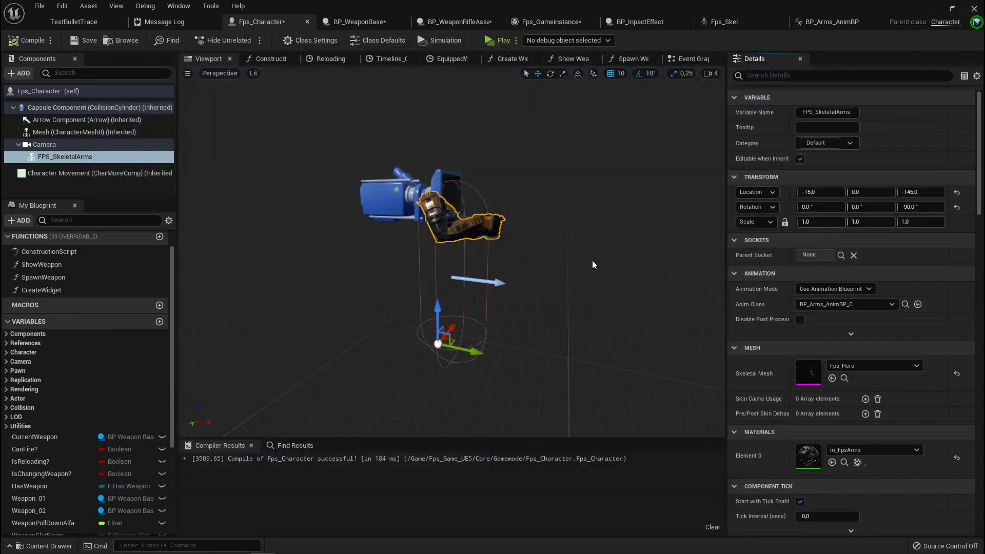
Step: Back in BP_Arms_AnimBP, set the preview Current Weapon to Idle, apply it, and recompile
{"action": "left_click", "coordinate": [632, 22]}
{"action": "left_click", "coordinate": [829, 20]}
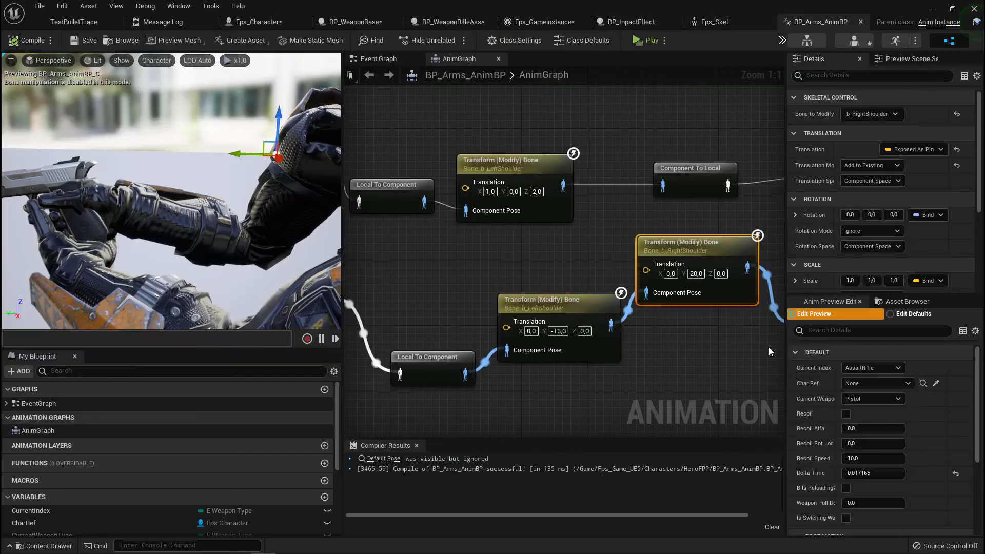
{"action": "left_click", "coordinate": [875, 398]}
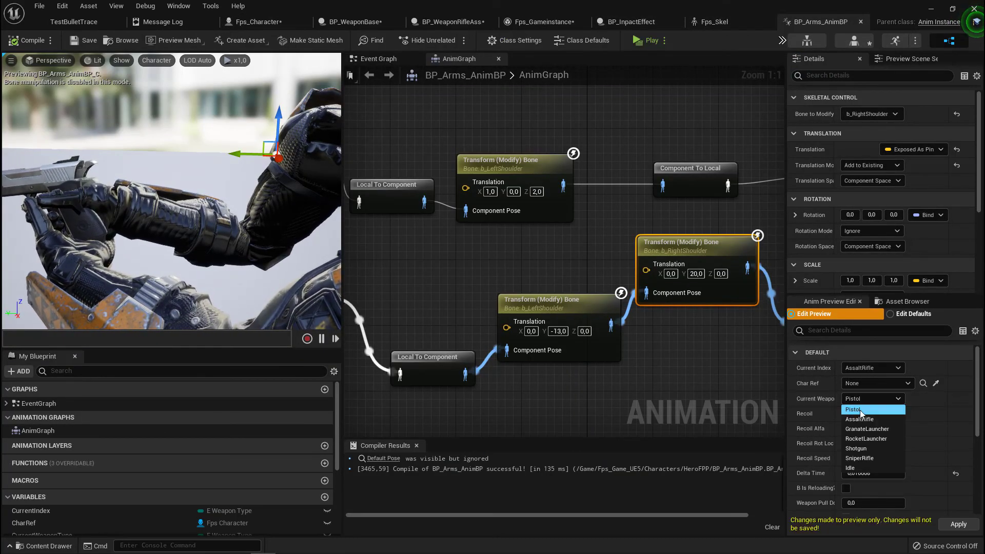
{"action": "left_click", "coordinate": [866, 468]}
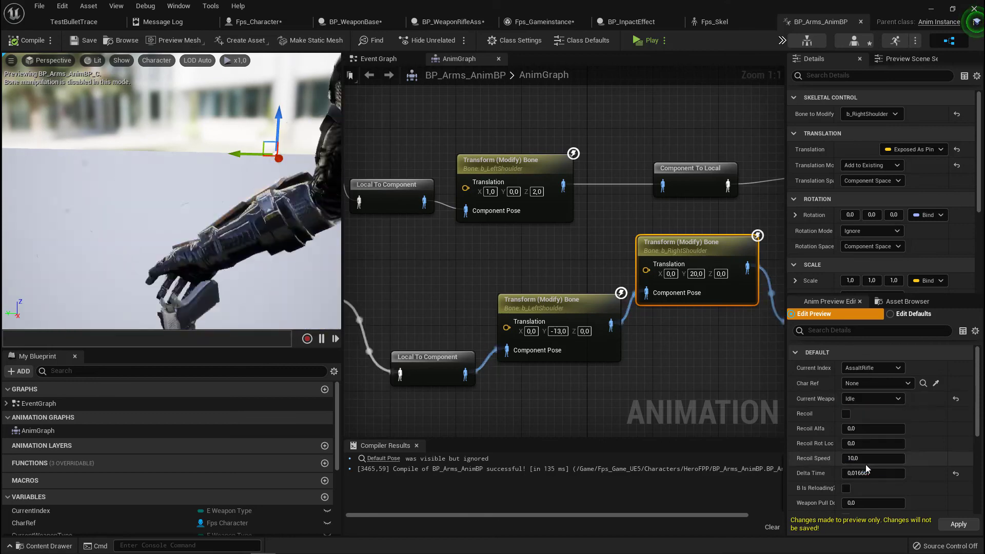
{"action": "left_click", "coordinate": [958, 524]}
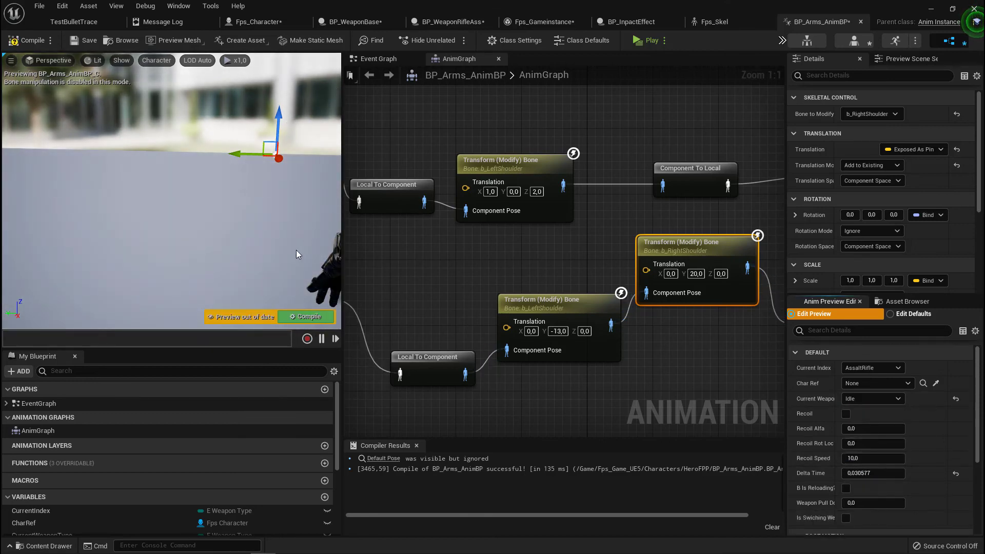
{"action": "left_click", "coordinate": [309, 316]}
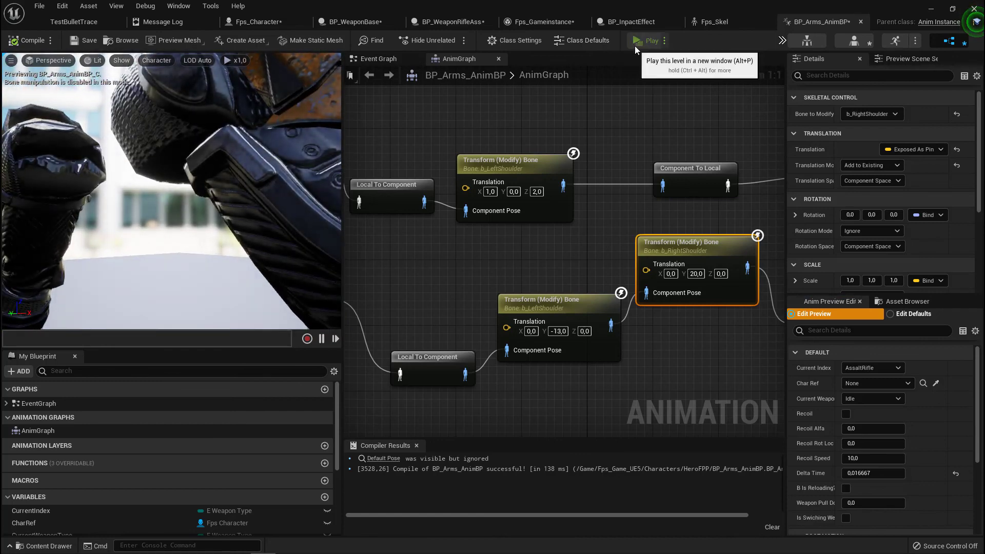
Step: Start a play-test, back away from the wall and fire the rifle
{"action": "left_click", "coordinate": [635, 43]}
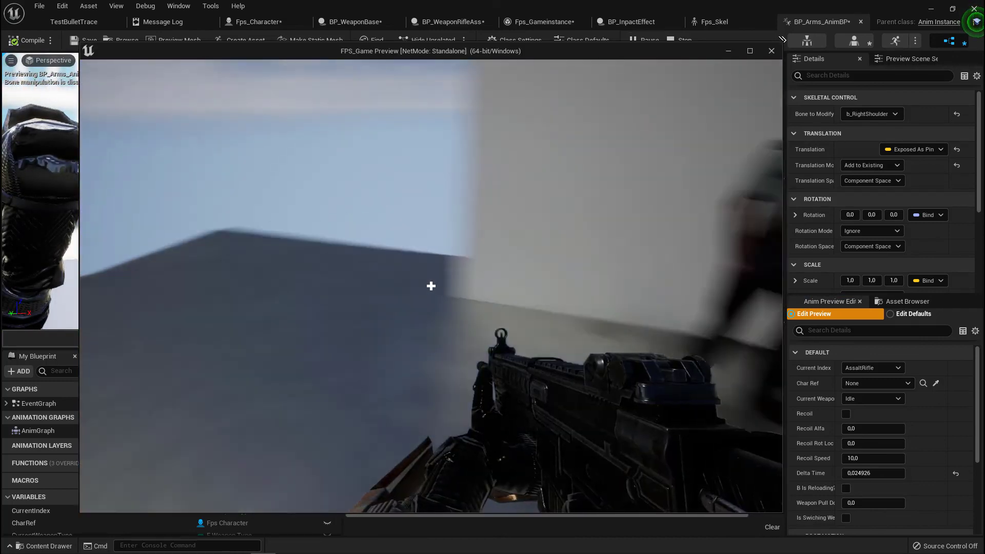
{"action": "key", "text": "s"}
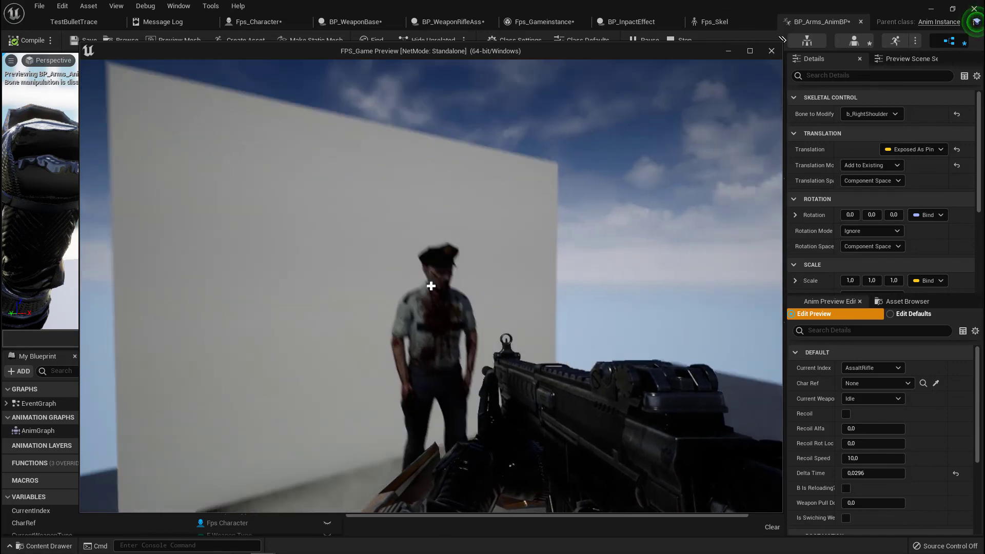
{"action": "left_click", "coordinate": [431, 285]}
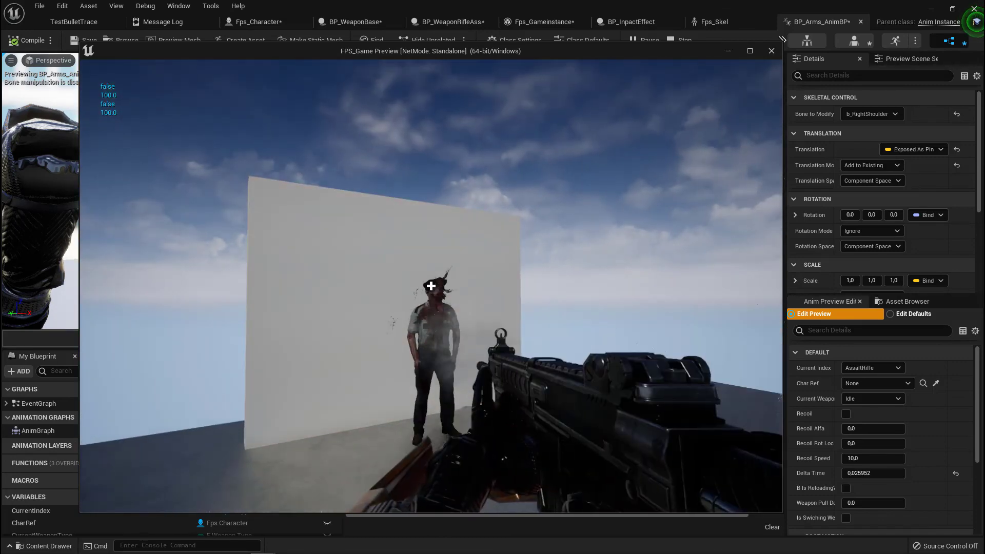
Step: Switch to the pistol and shoot the police NPC several times, then fire skyward
{"action": "key", "text": "e"}
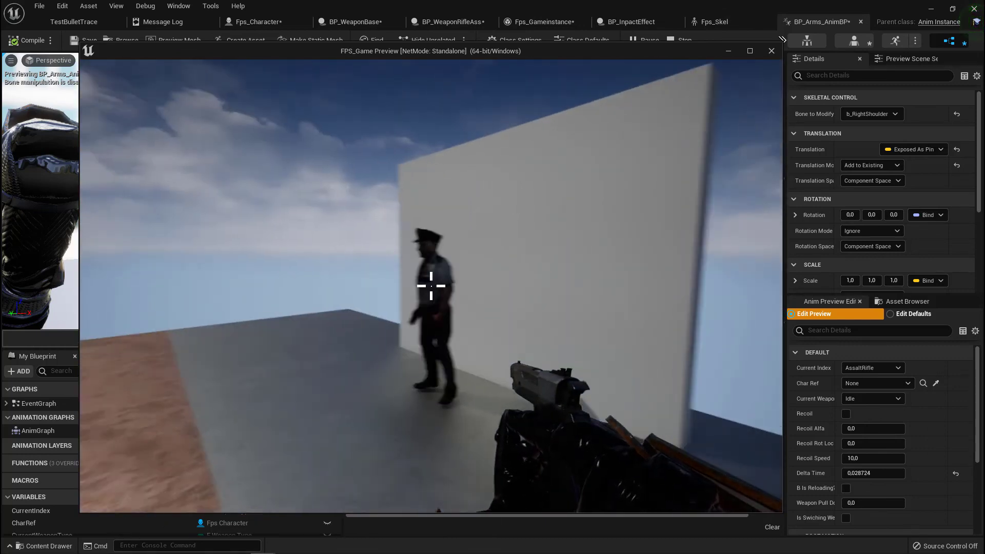
{"action": "left_click", "coordinate": [431, 286]}
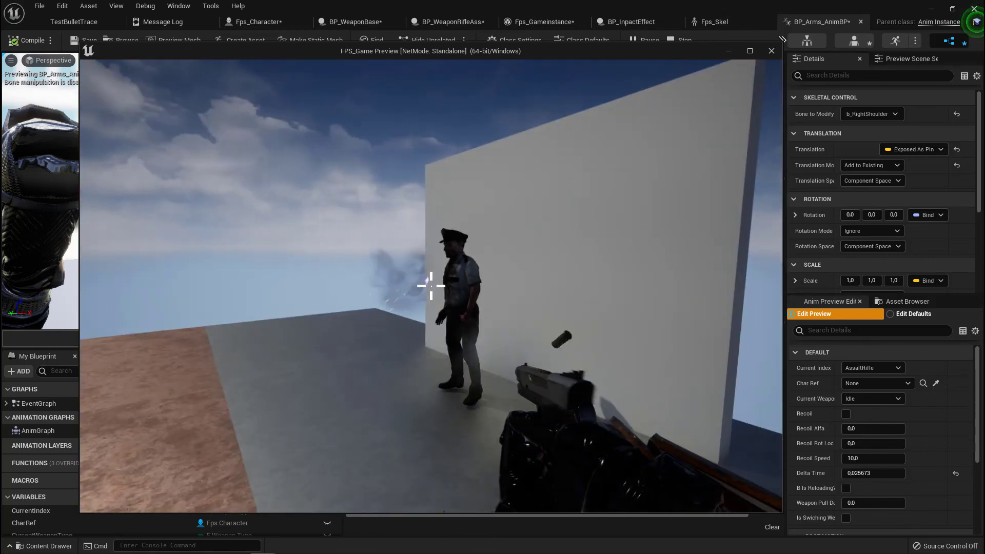
{"action": "left_click", "coordinate": [430, 286]}
{"action": "left_click", "coordinate": [430, 286]}
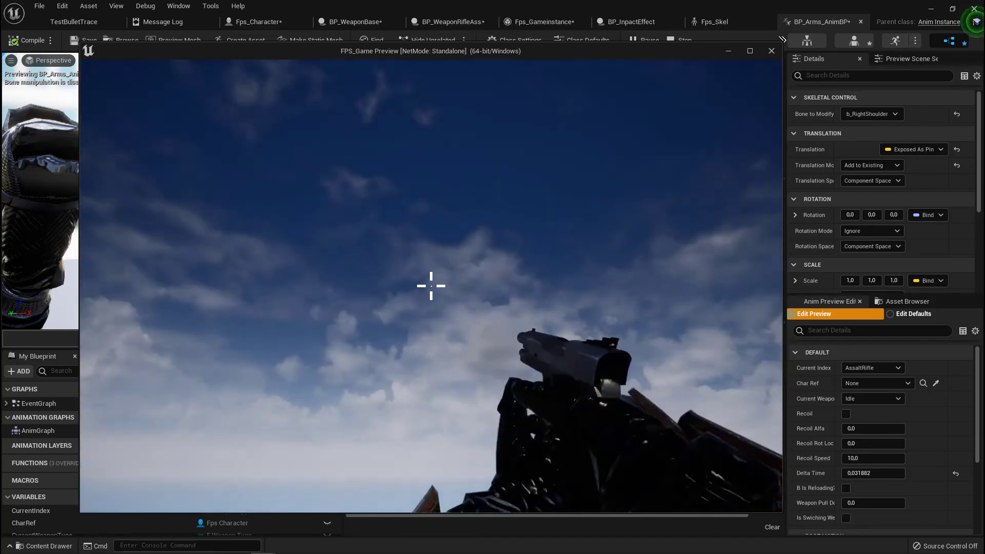
{"action": "left_click", "coordinate": [431, 286]}
Step: Stop the play-test and zoom out of the BP_Arms_AnimBP AnimGraph
{"action": "key", "text": "Escape"}
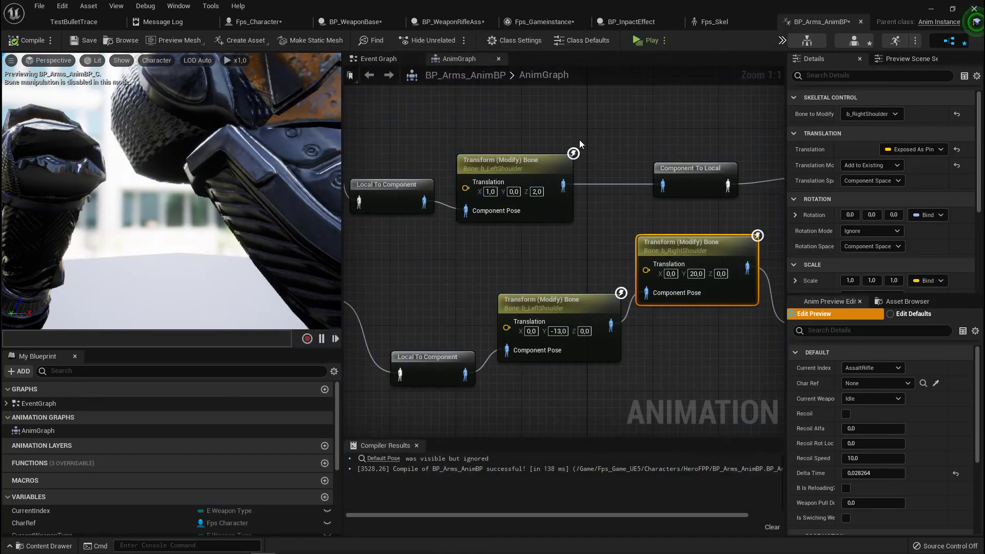
{"action": "scroll", "coordinate": [638, 245], "scroll_direction": "down", "scroll_amount": 2}
{"action": "scroll", "coordinate": [626, 282], "scroll_direction": "down", "scroll_amount": 3}
{"action": "scroll", "coordinate": [611, 320], "scroll_direction": "down", "scroll_amount": 2}
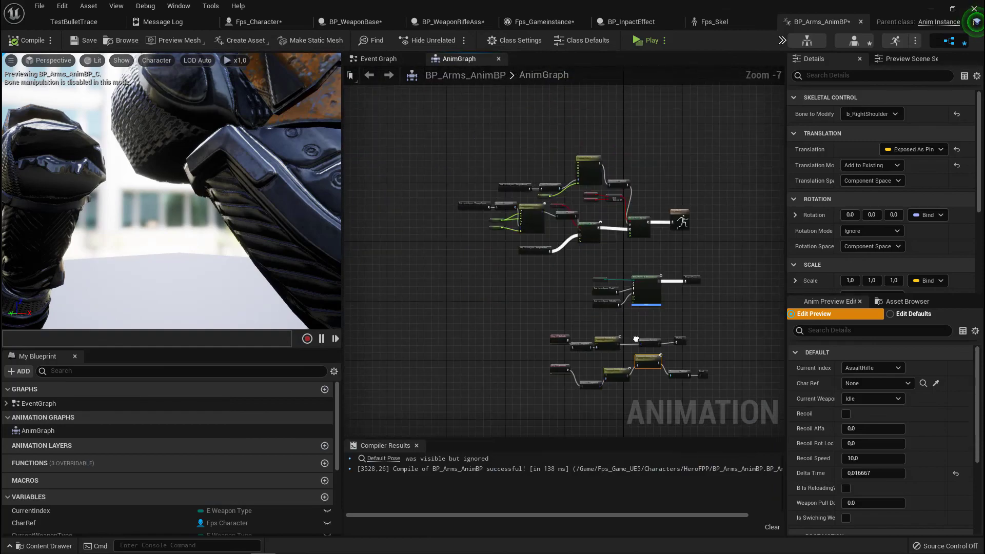